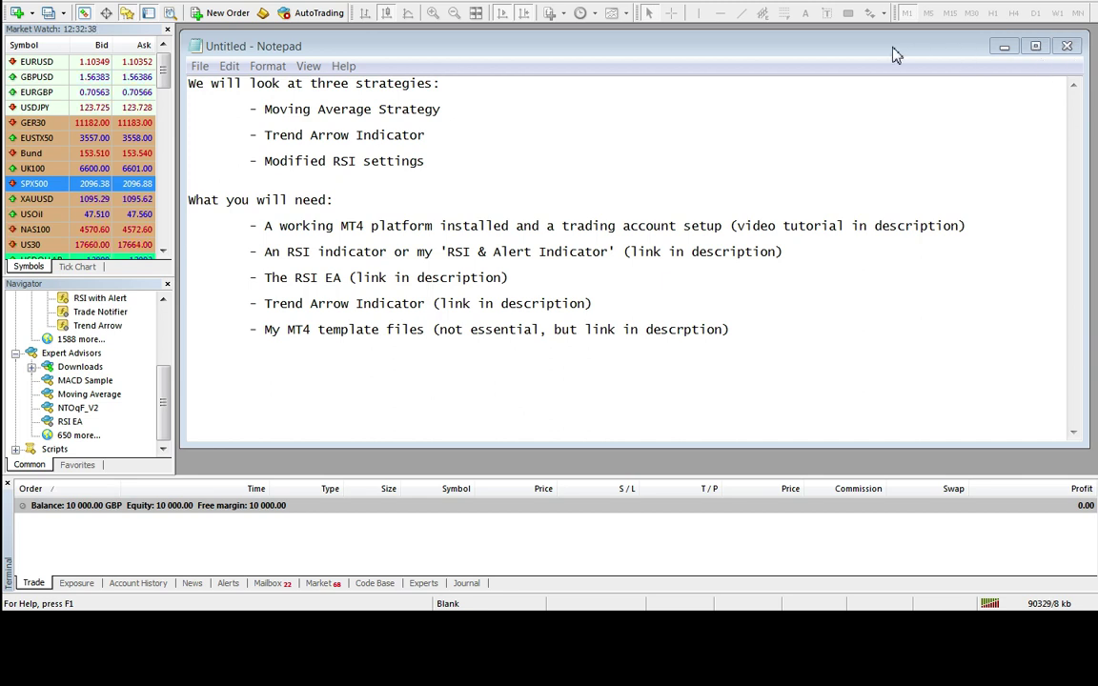
Minimize Notepad, then nudge the disclaimer image window up and close it.
click(1004, 45)
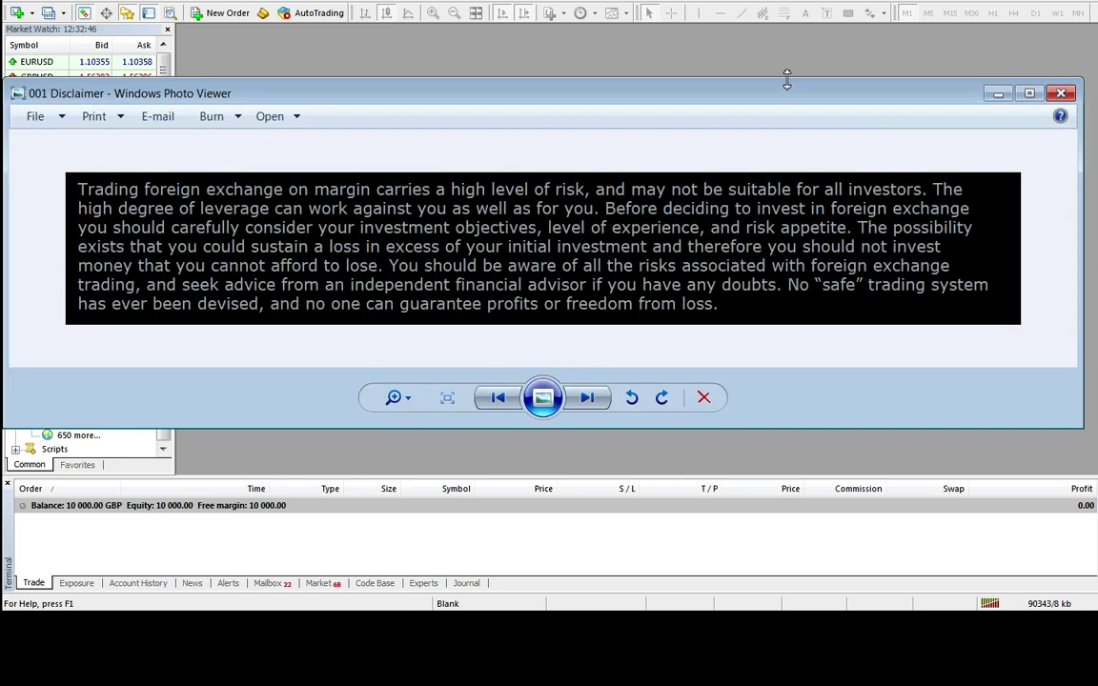
drag(808, 85, 813, 43)
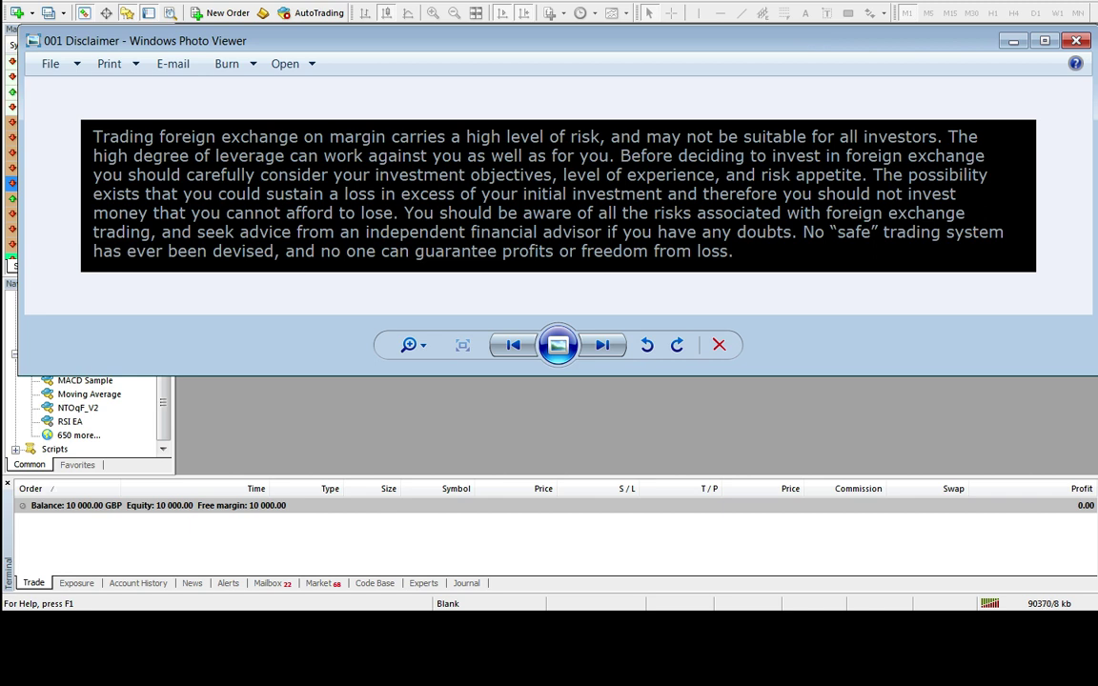
key(alt+F4)
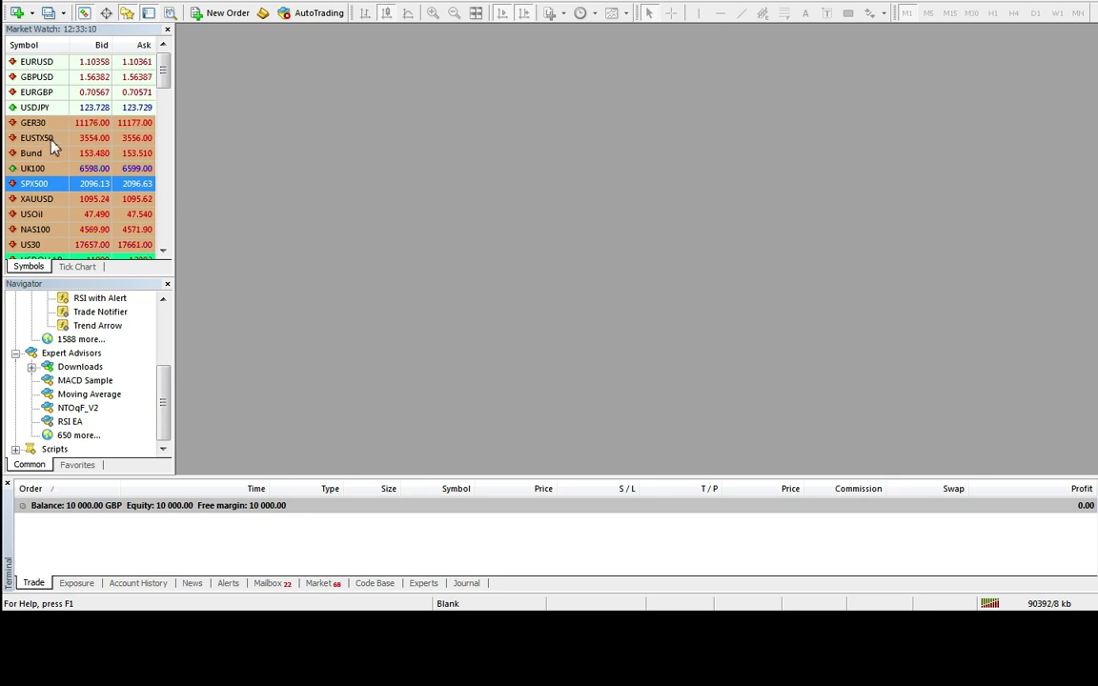
Drag EURUSD, GER30, GBPUSD and SPX500 from Market Watch into the workspace as charts.
click(43, 2)
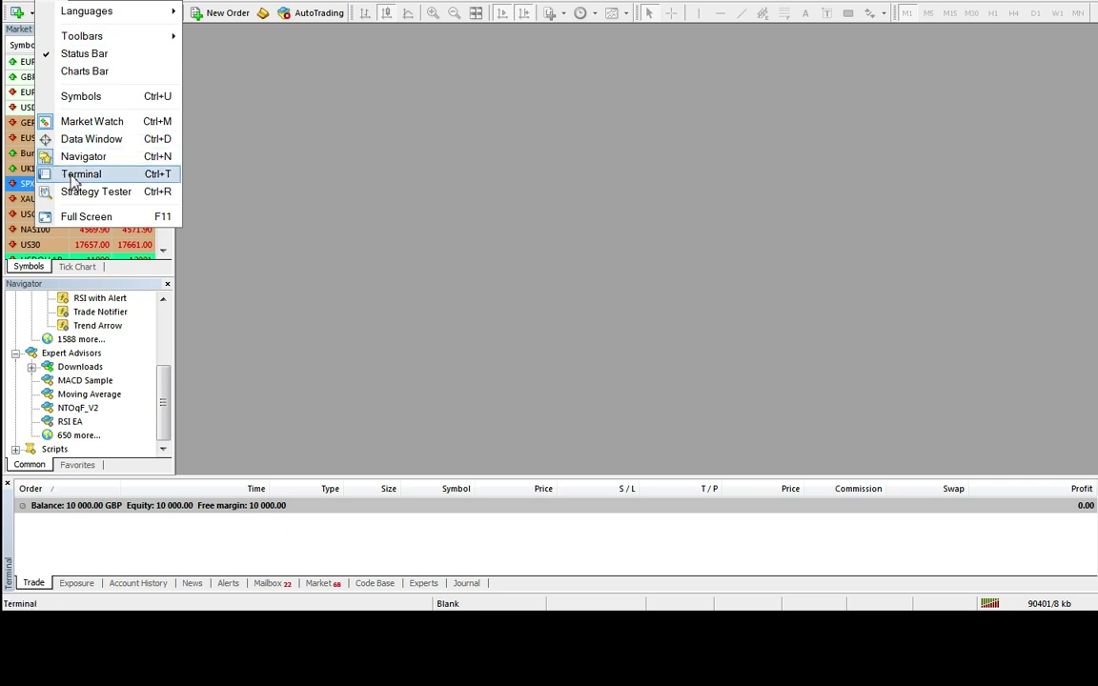
click(347, 145)
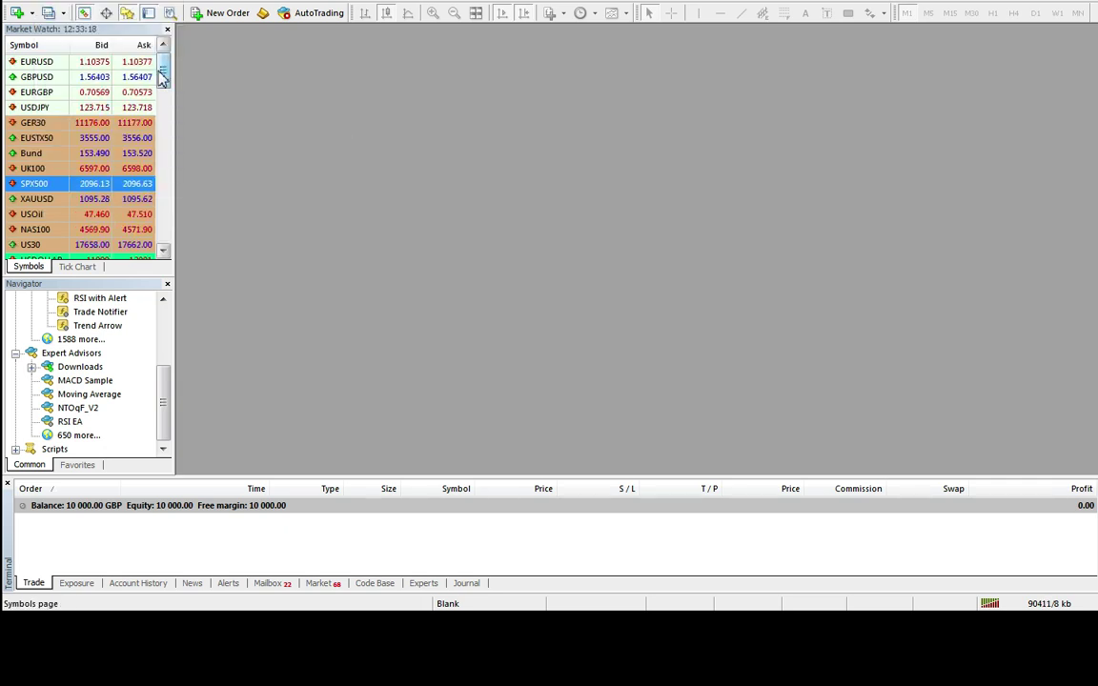
drag(57, 60, 353, 115)
drag(44, 119, 253, 90)
drag(42, 77, 220, 385)
drag(46, 186, 245, 412)
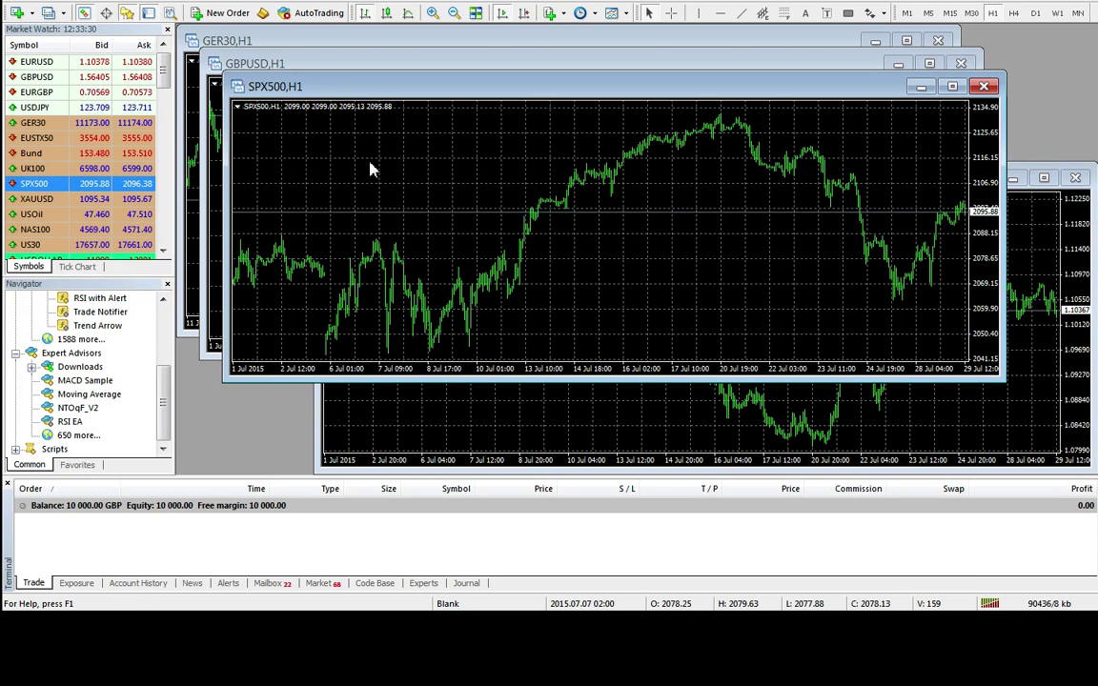
Tile the four charts and apply the FXCM template to SPX500 and GER30.
key(alt+r)
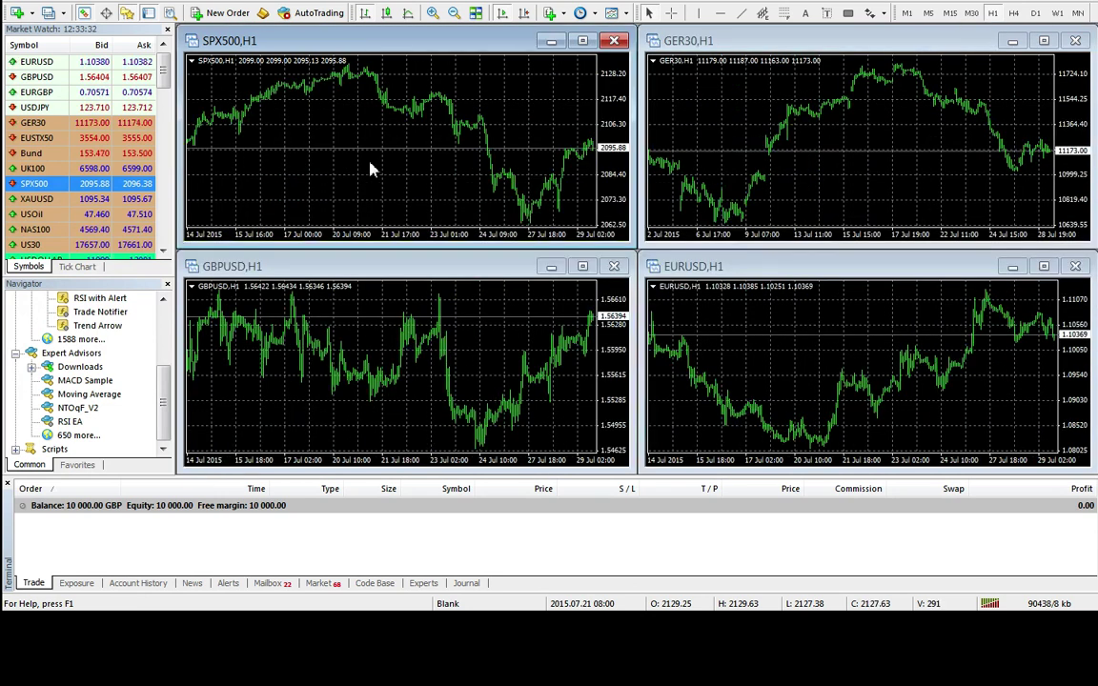
right_click(312, 110)
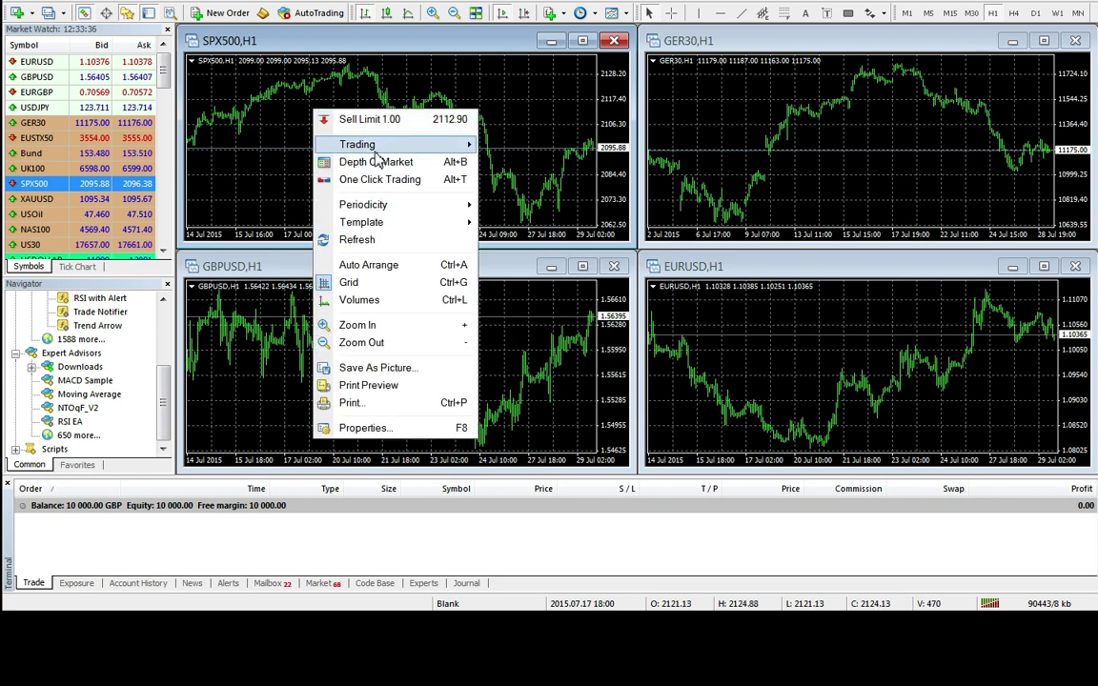
mouse_move(405, 228)
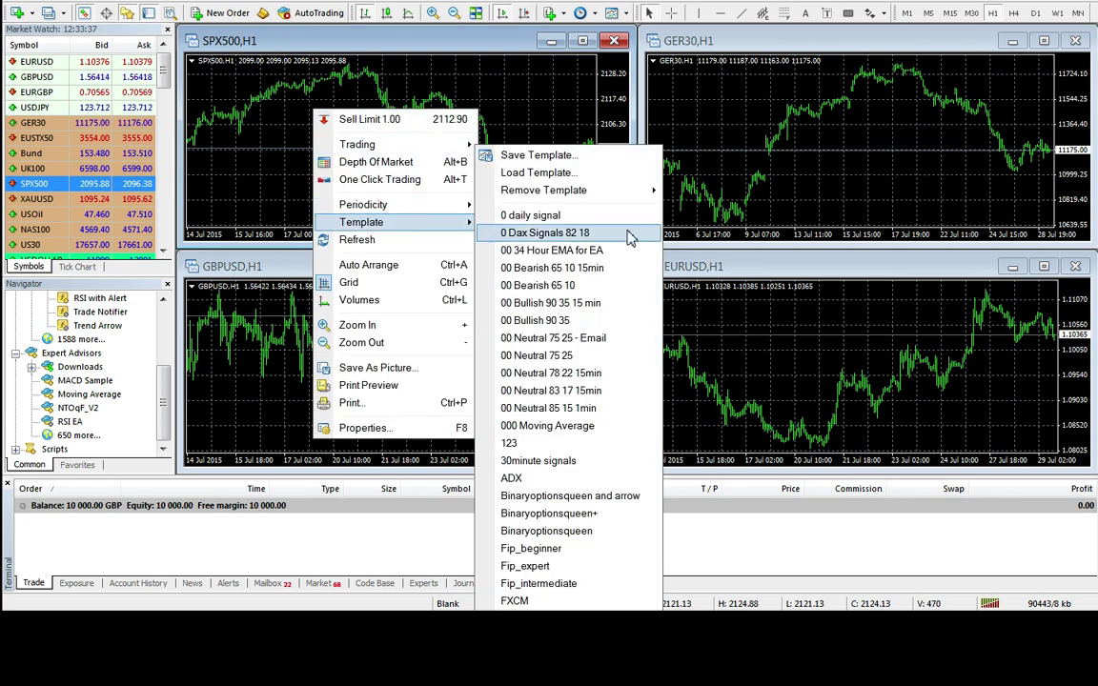
click(577, 604)
right_click(729, 105)
mouse_move(777, 216)
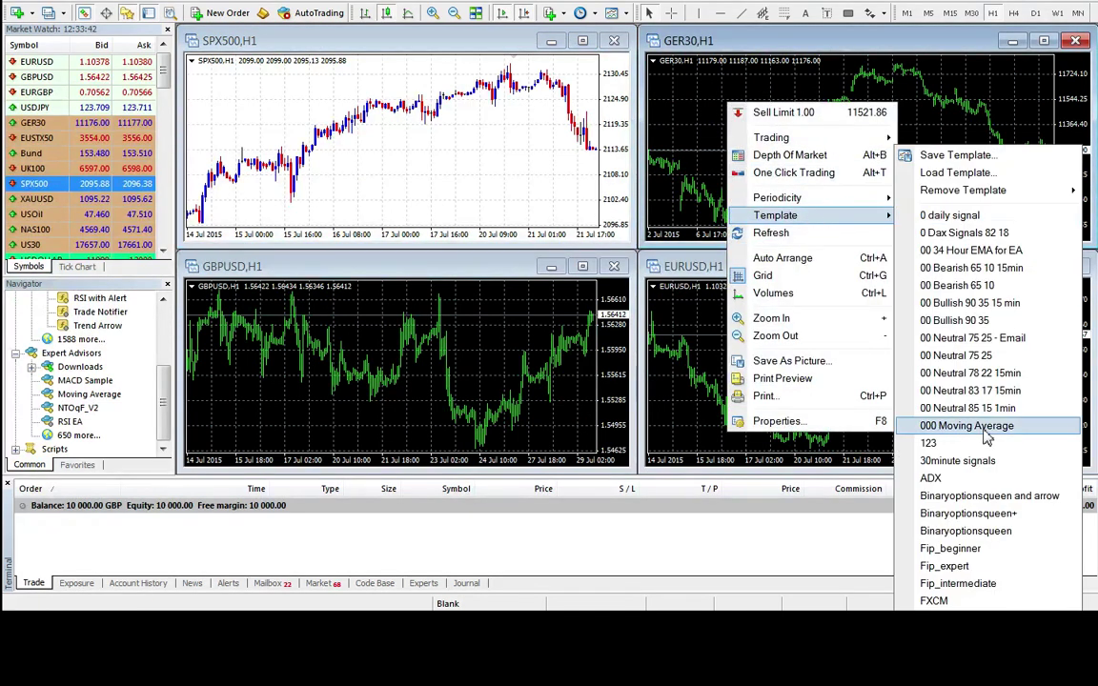
click(934, 601)
Apply the FXCM template to the GBPUSD and EURUSD charts, then select SPX500.
right_click(463, 357)
mouse_move(549, 146)
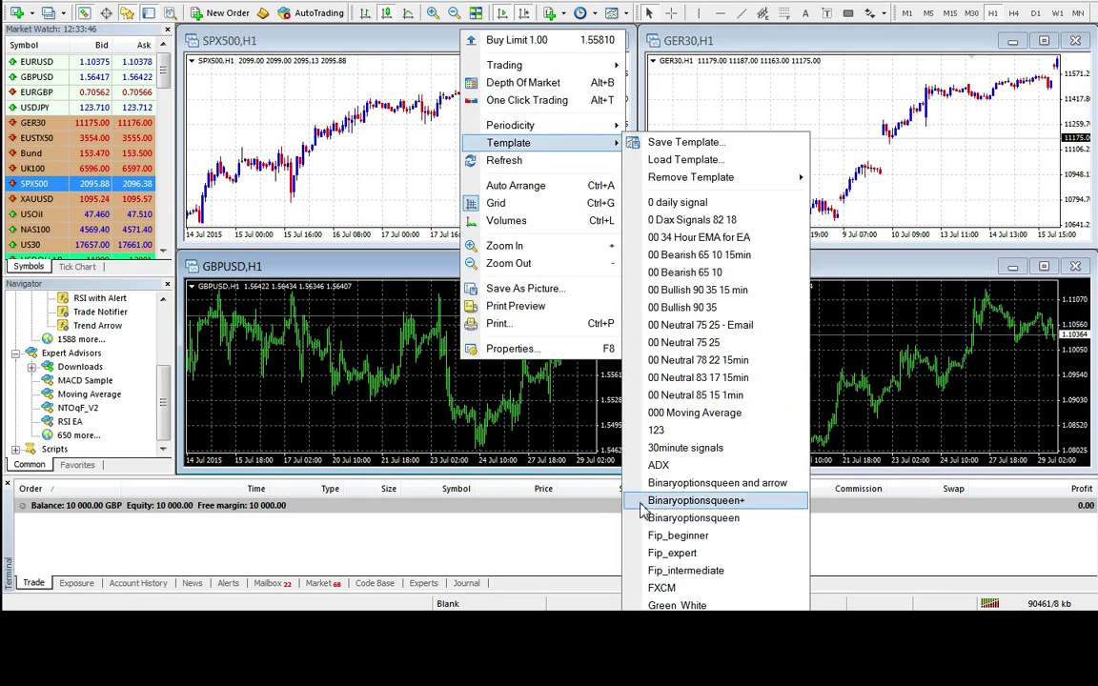
click(690, 588)
right_click(771, 305)
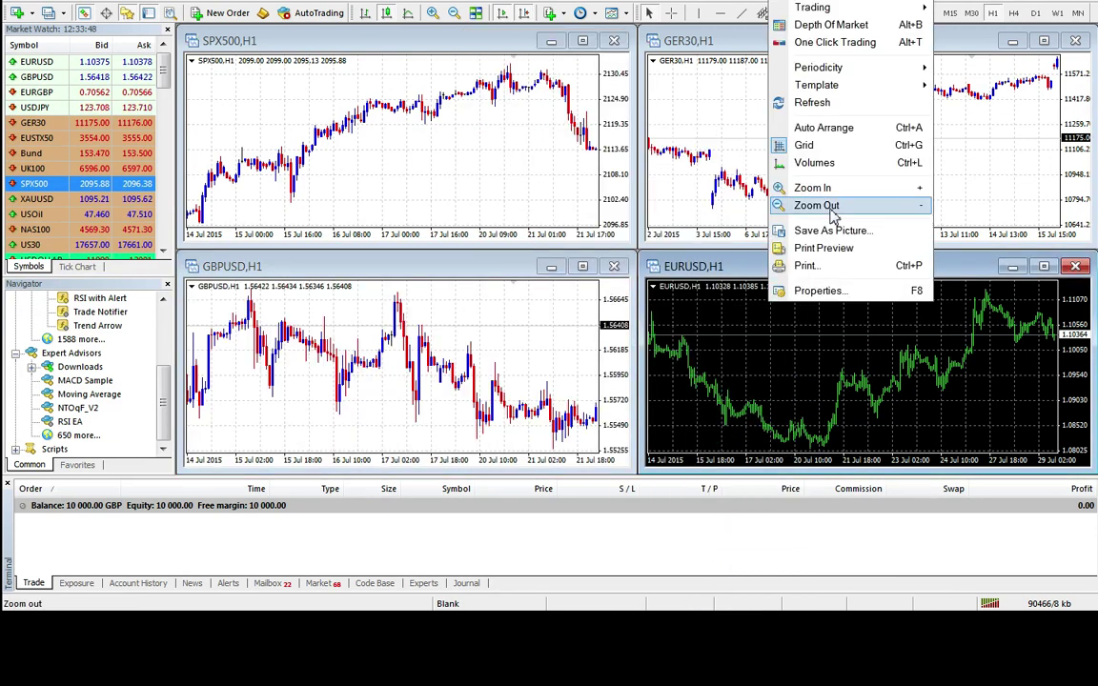
mouse_move(850, 96)
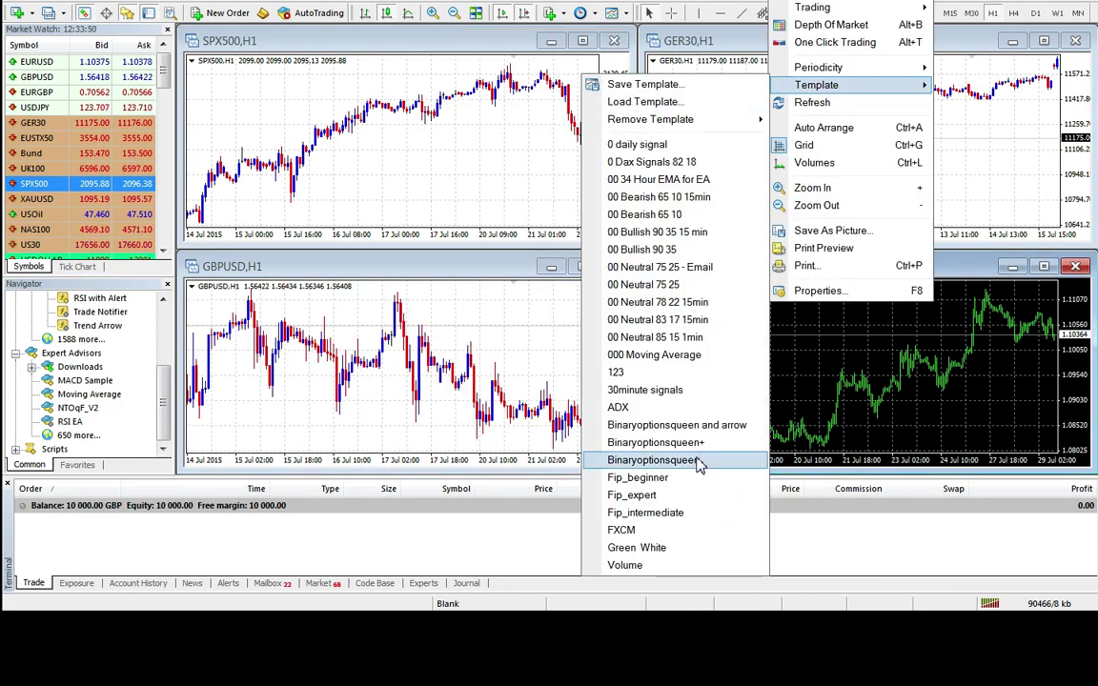
click(629, 530)
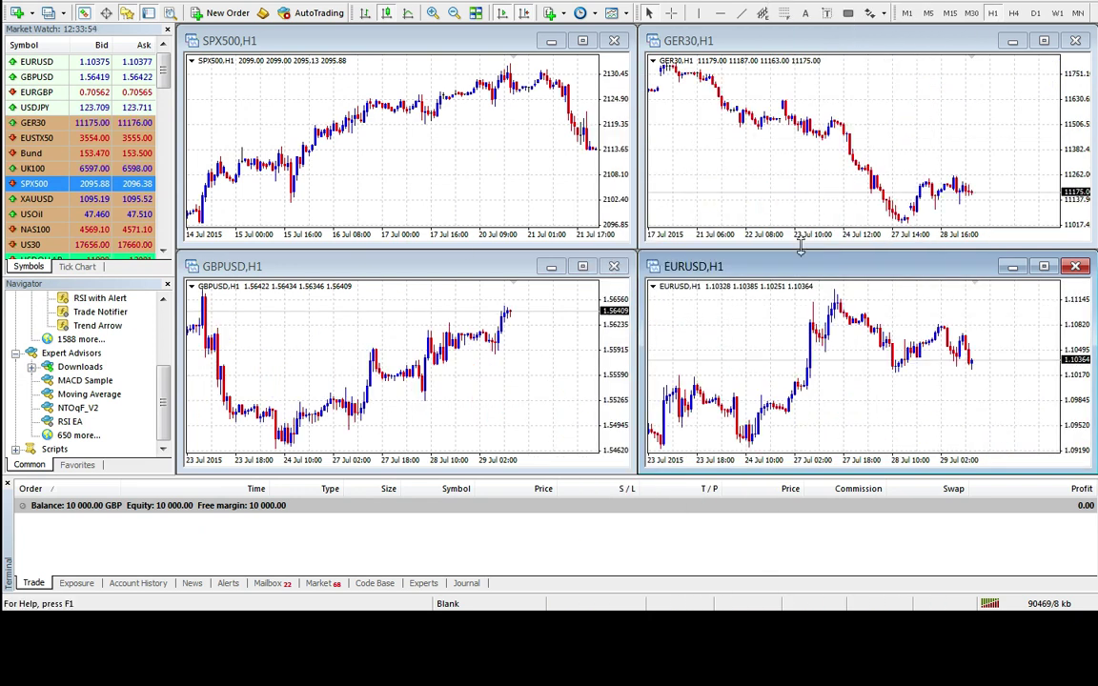
click(307, 137)
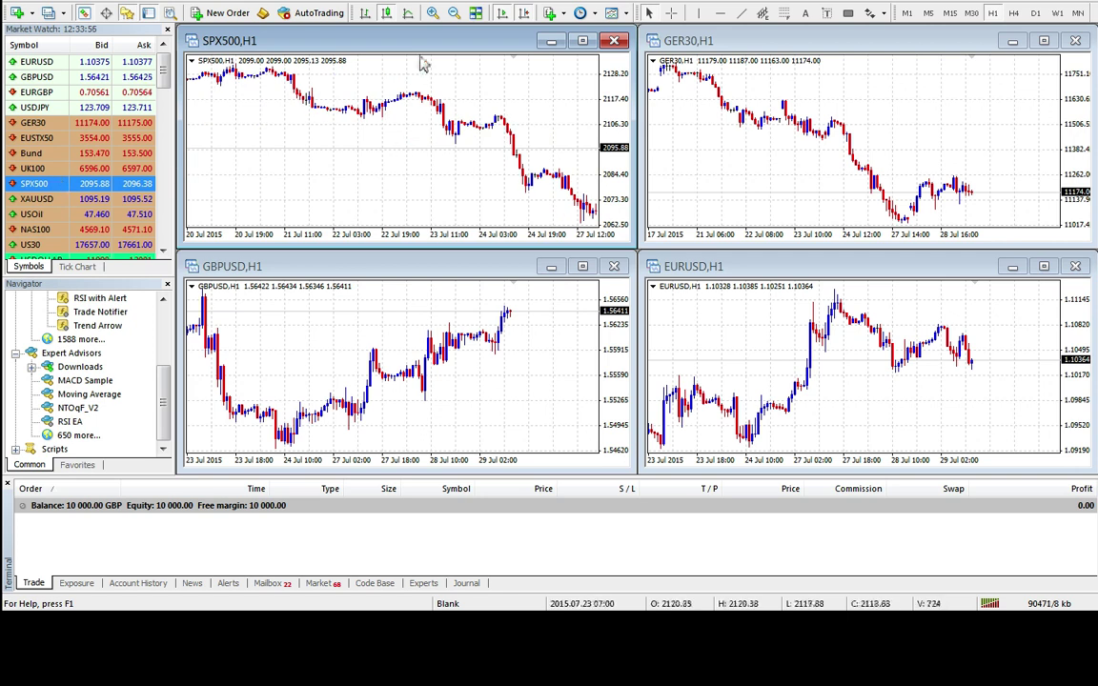
Turn on Chart Shift for the SPX500 chart and drag it to review history.
click(522, 12)
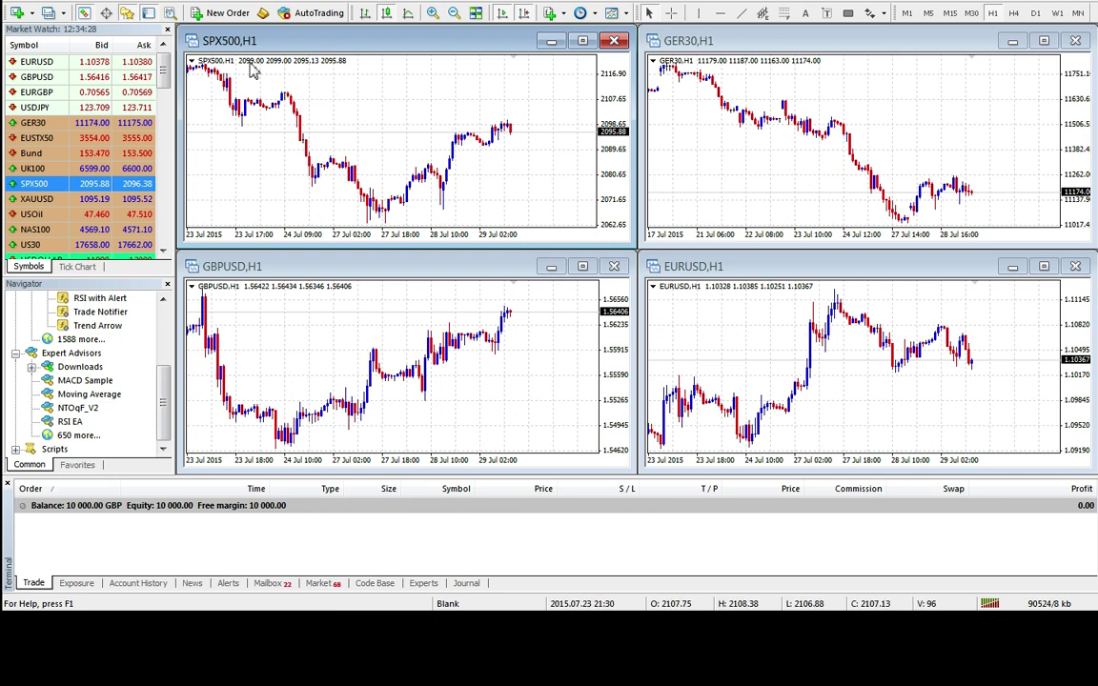
drag(235, 140, 467, 133)
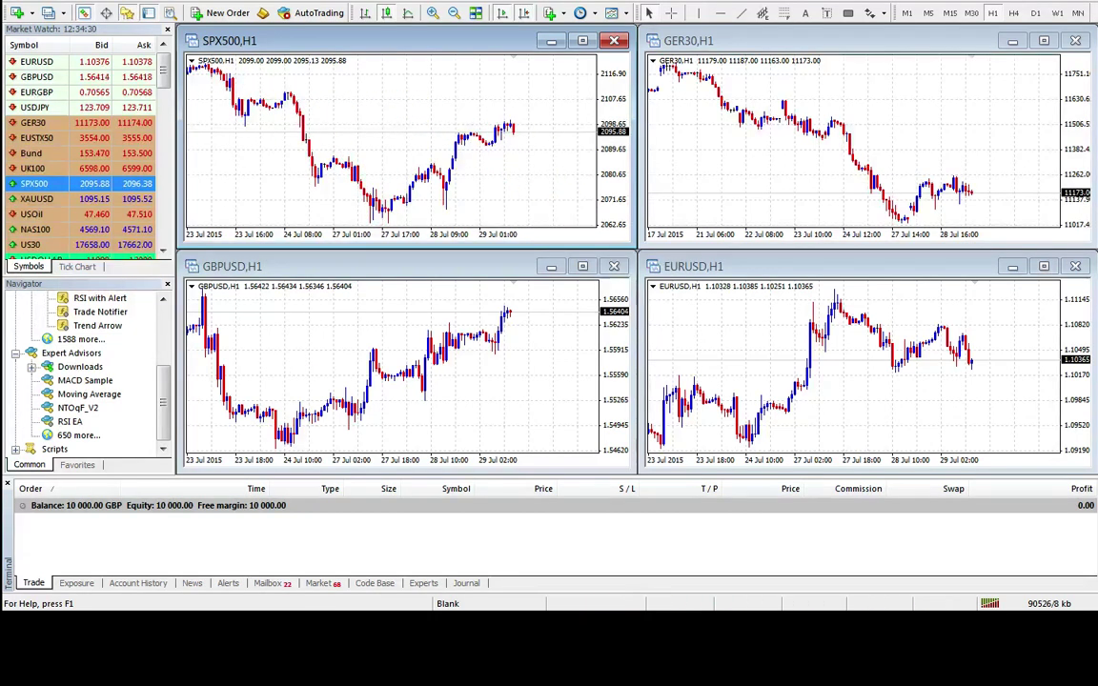
Add a Moving Average to SPX500: period 34, Exponential method, applied to Close.
click(86, 4)
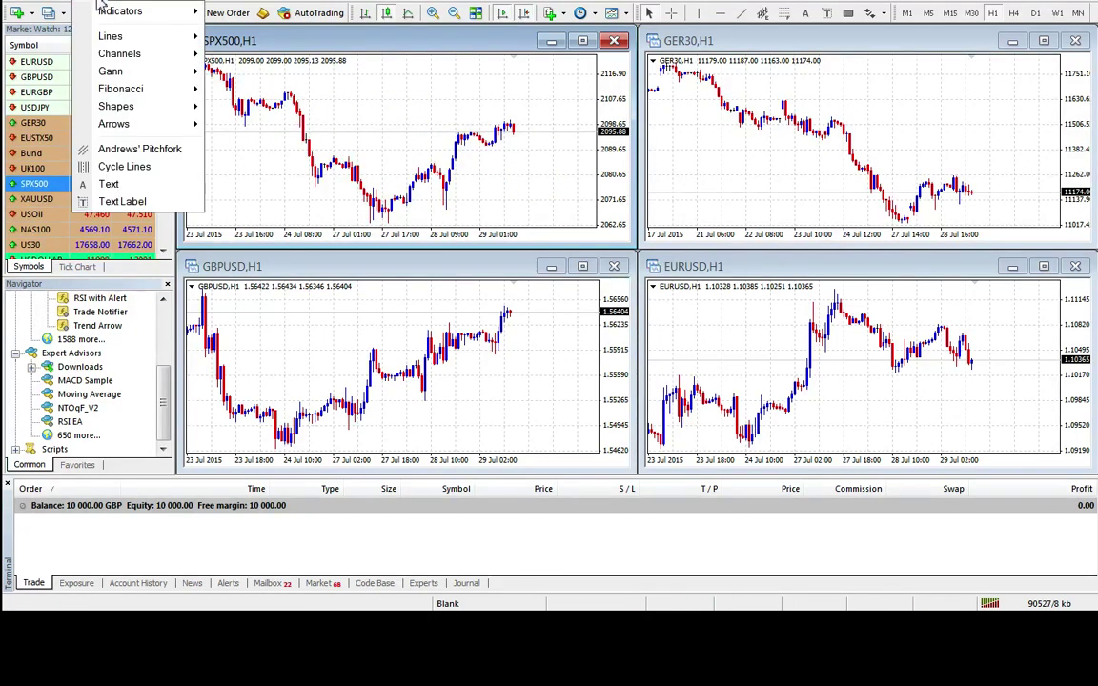
mouse_move(111, 15)
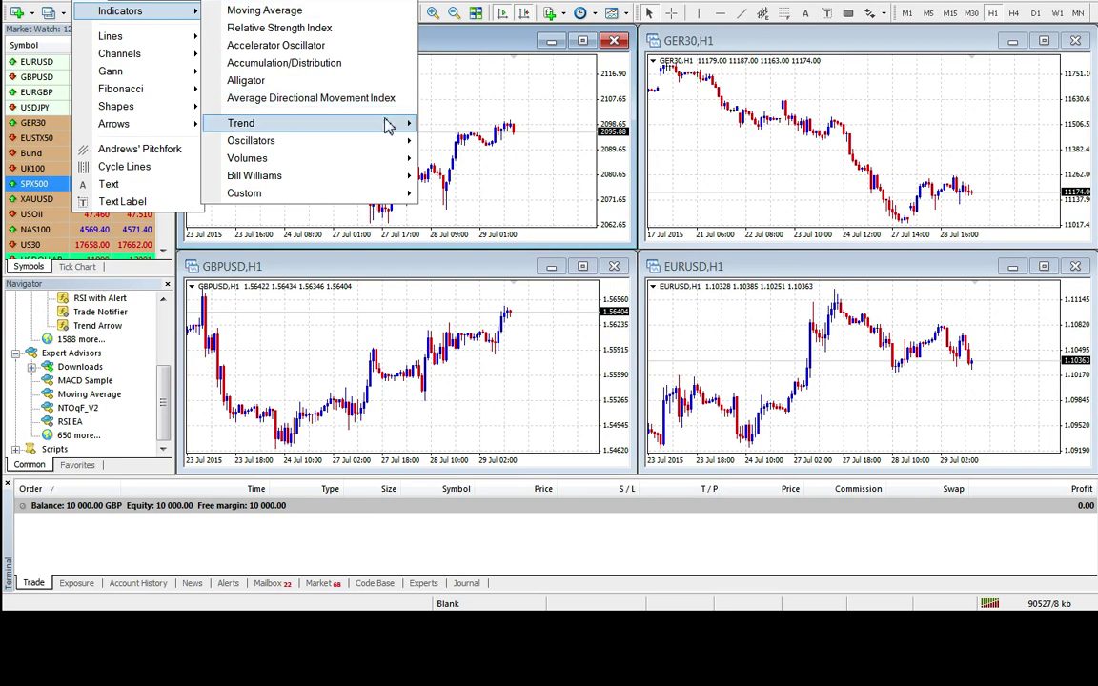
mouse_move(386, 124)
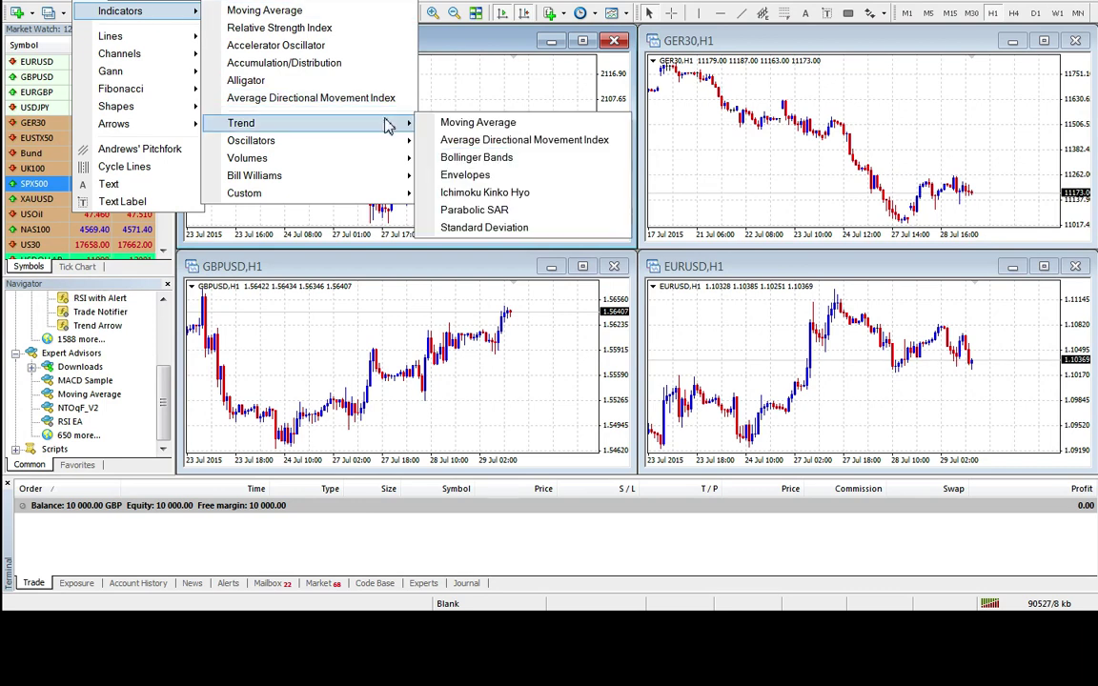
click(483, 131)
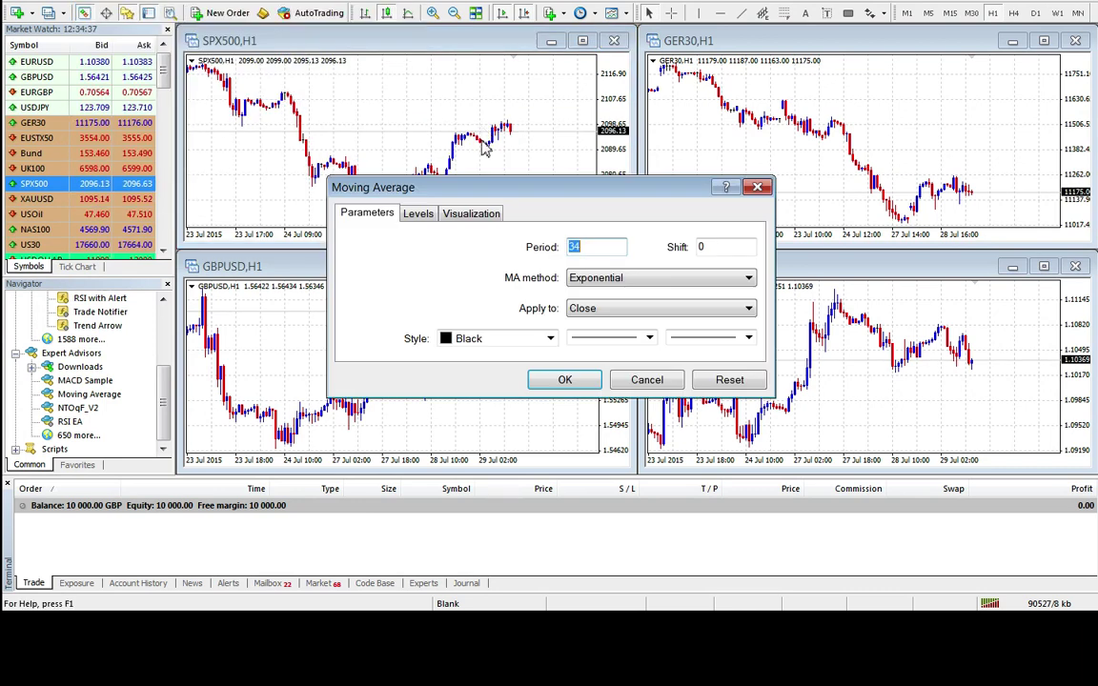
click(599, 250)
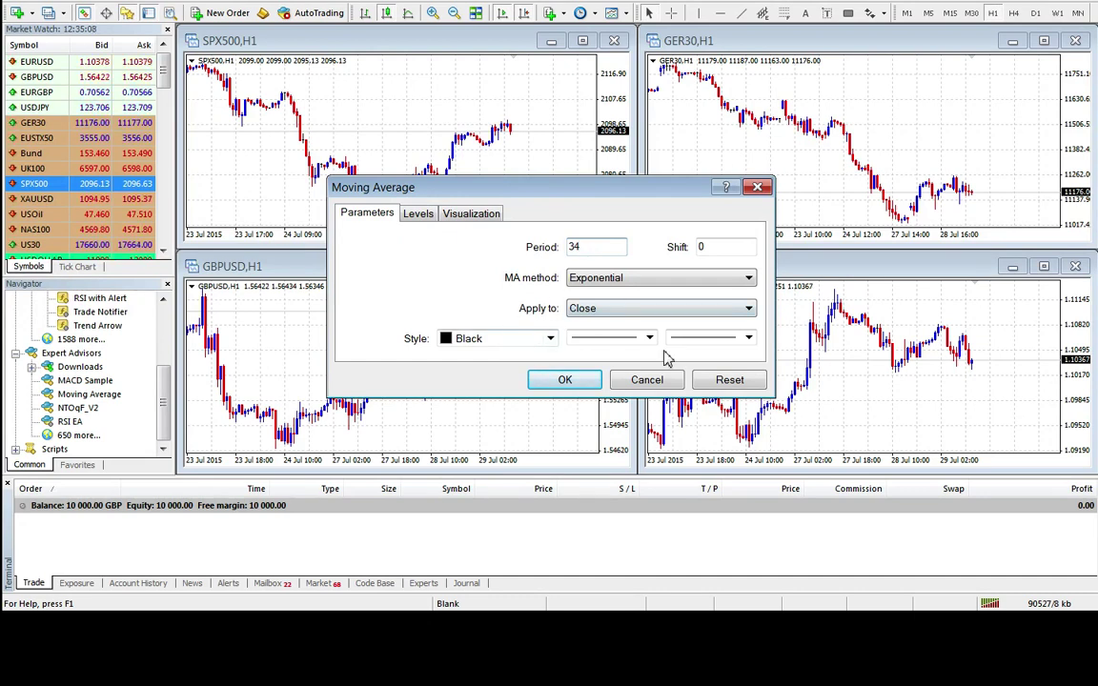
click(565, 380)
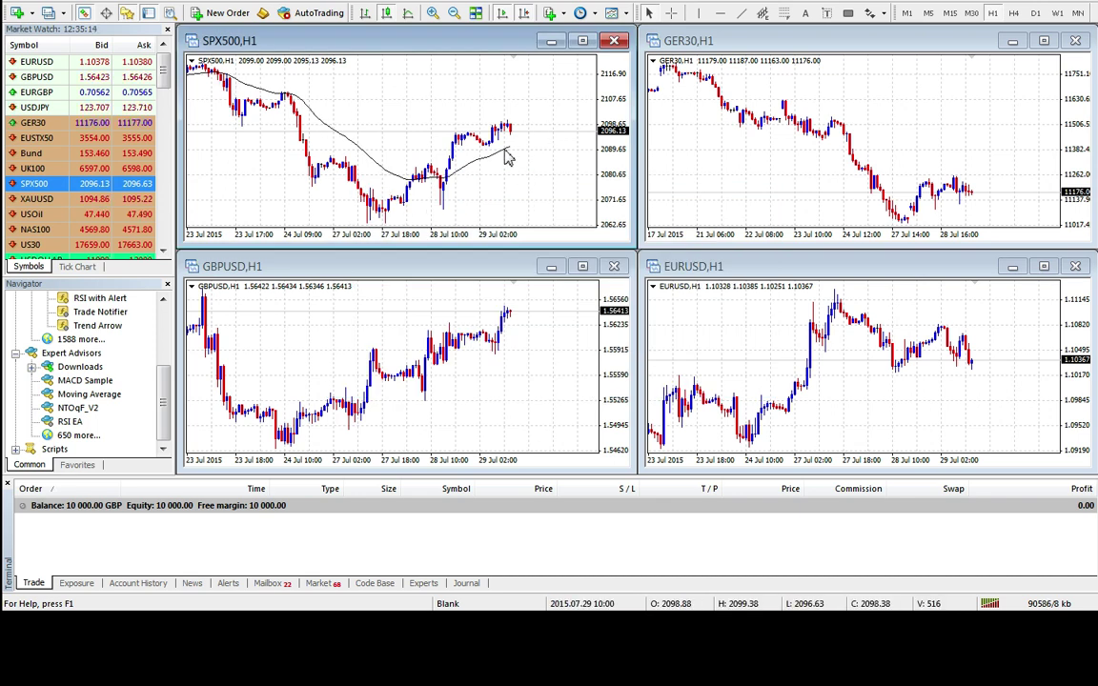
click(659, 138)
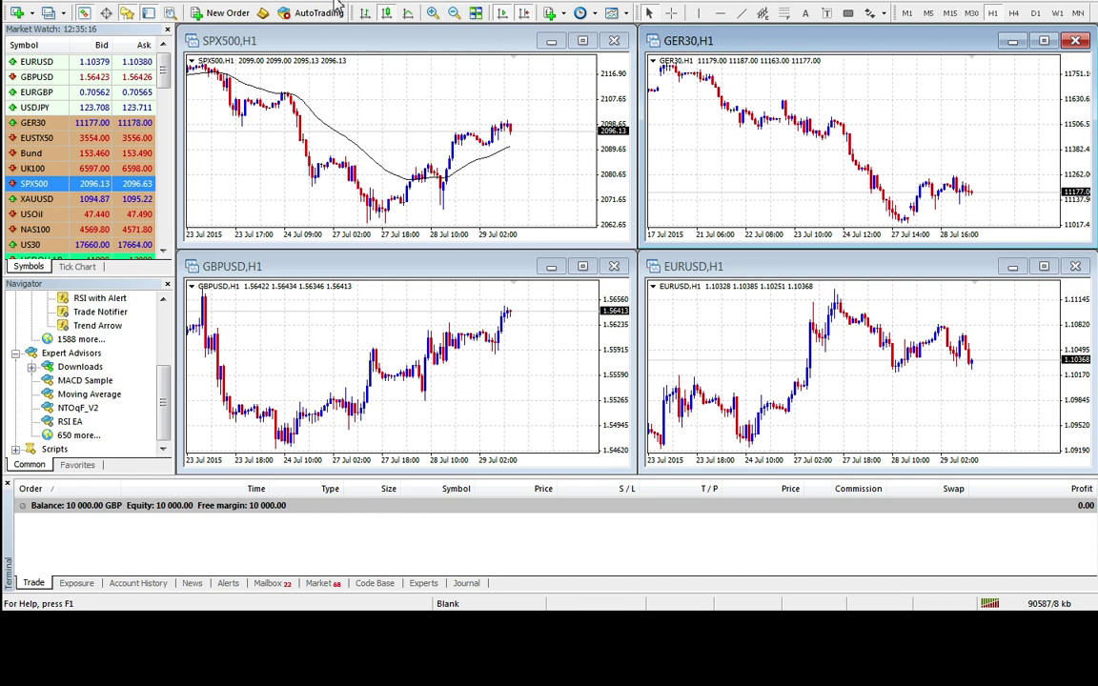
click(335, 86)
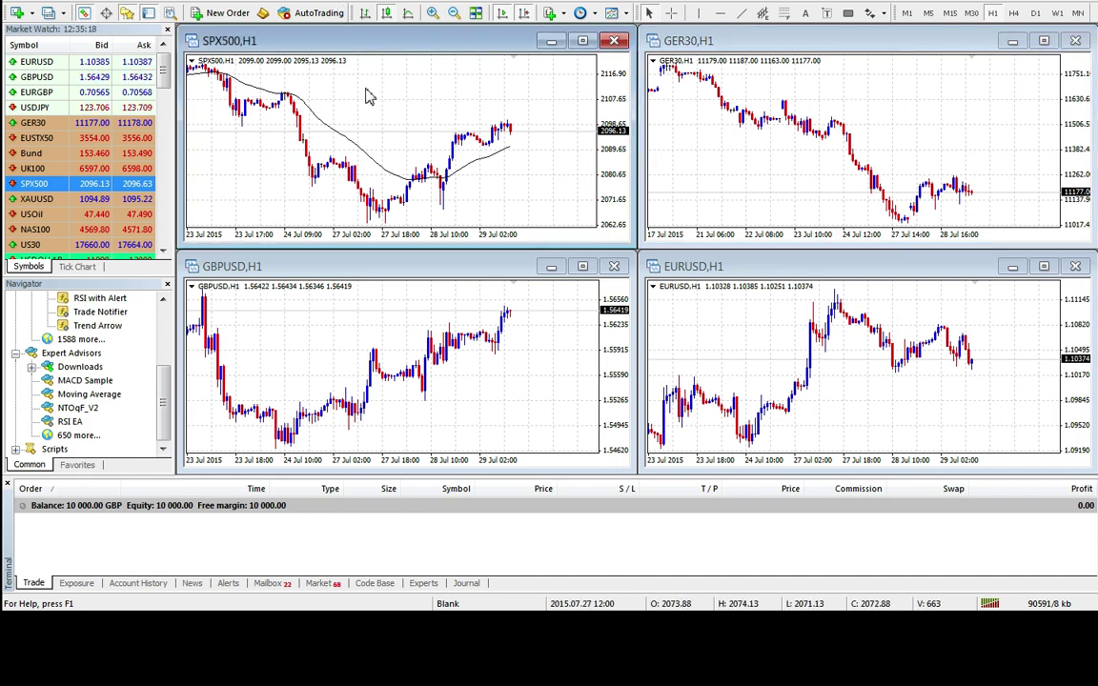
right_click(372, 94)
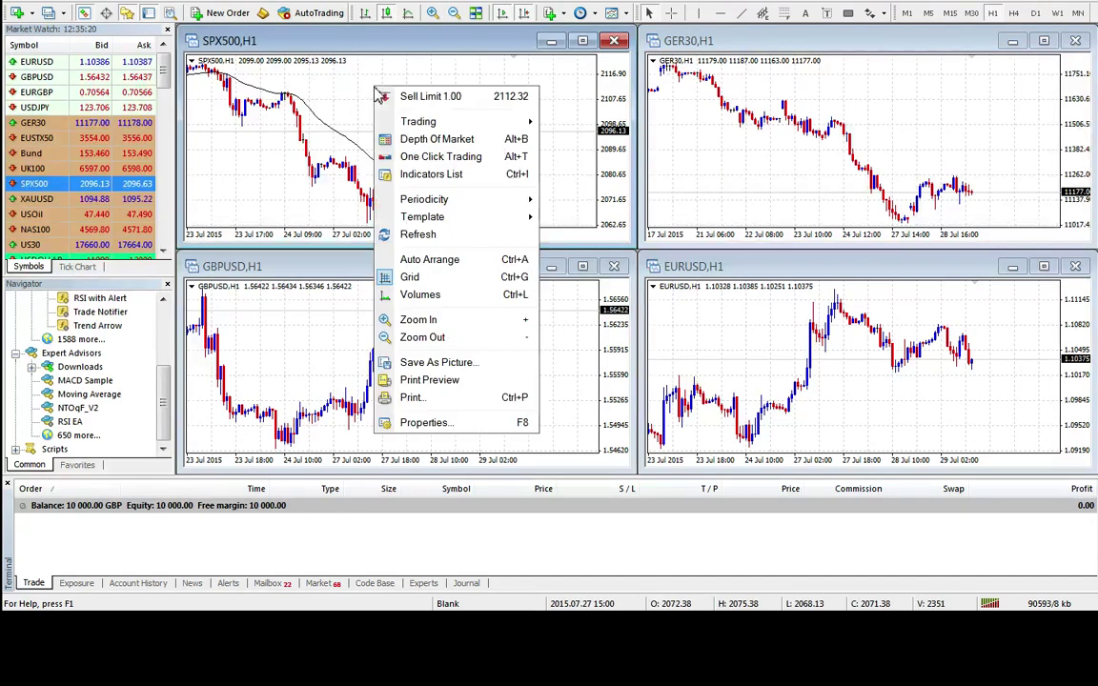
mouse_move(440, 221)
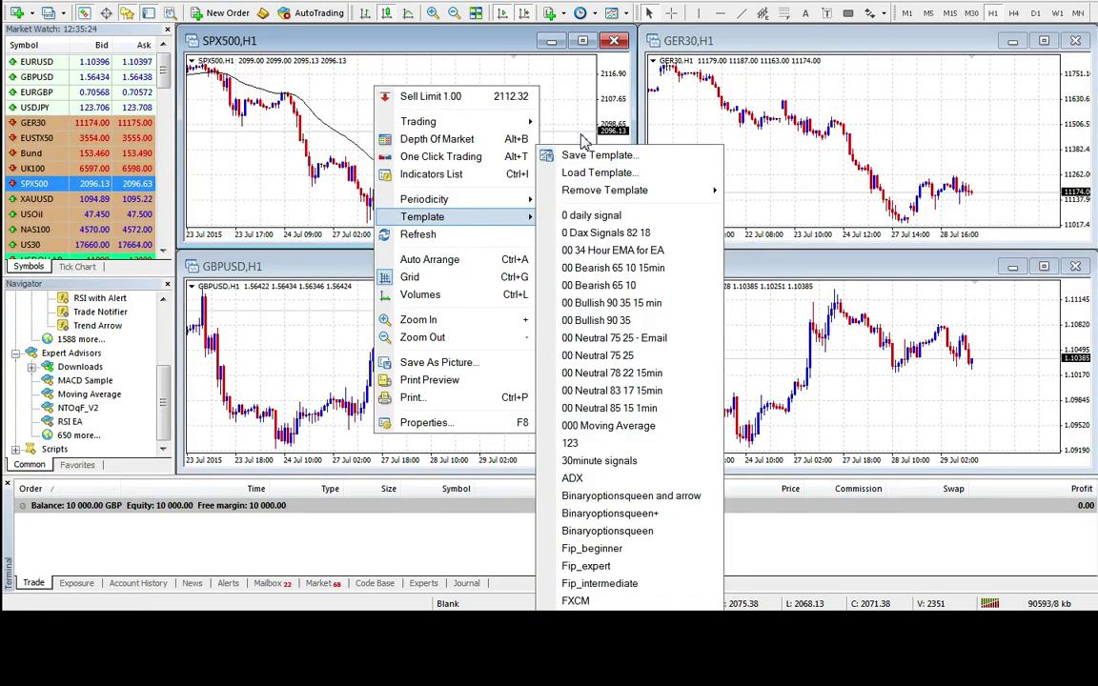
click(297, 74)
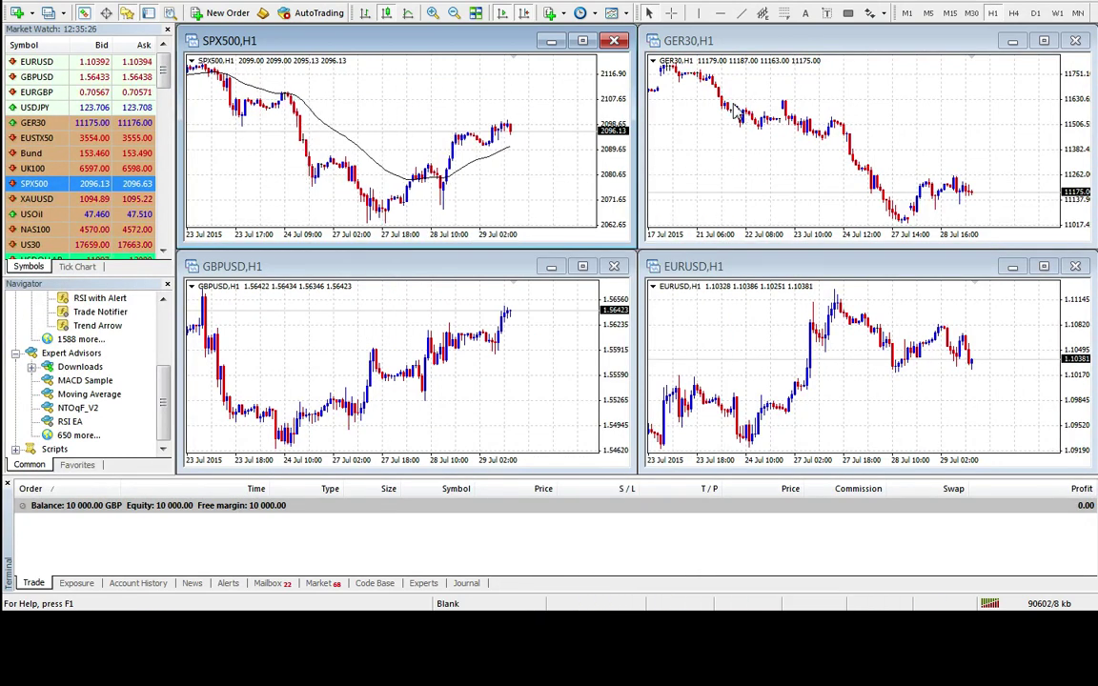
click(730, 169)
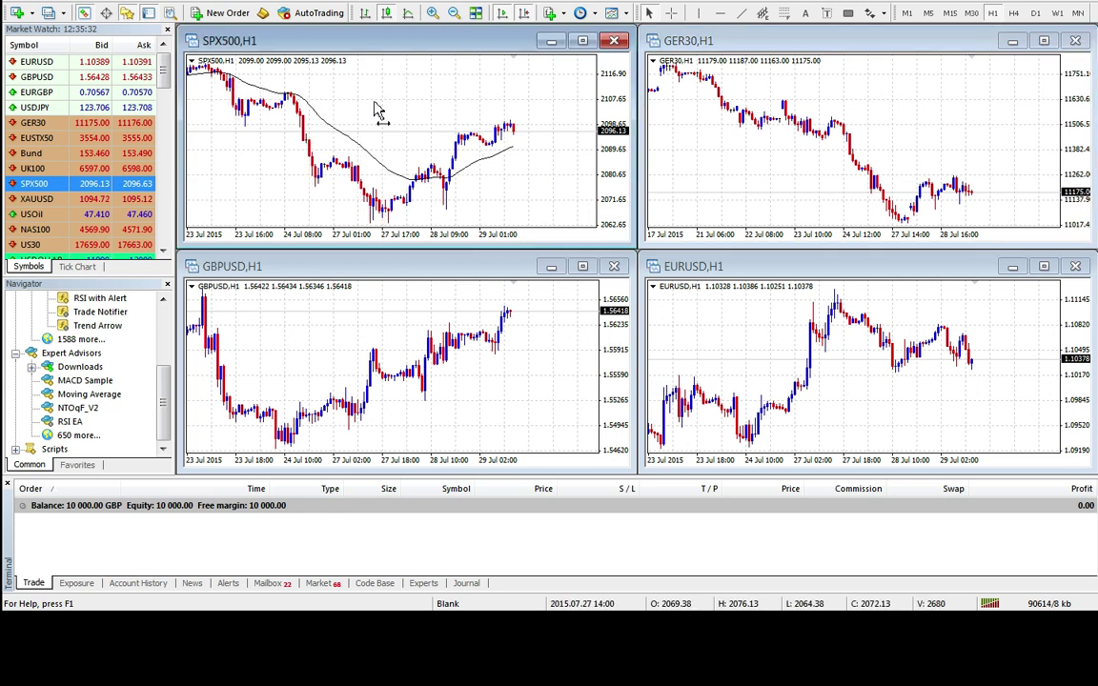
Add the 34-period exponential moving average to the GER30 chart.
click(83, 3)
mouse_move(125, 11)
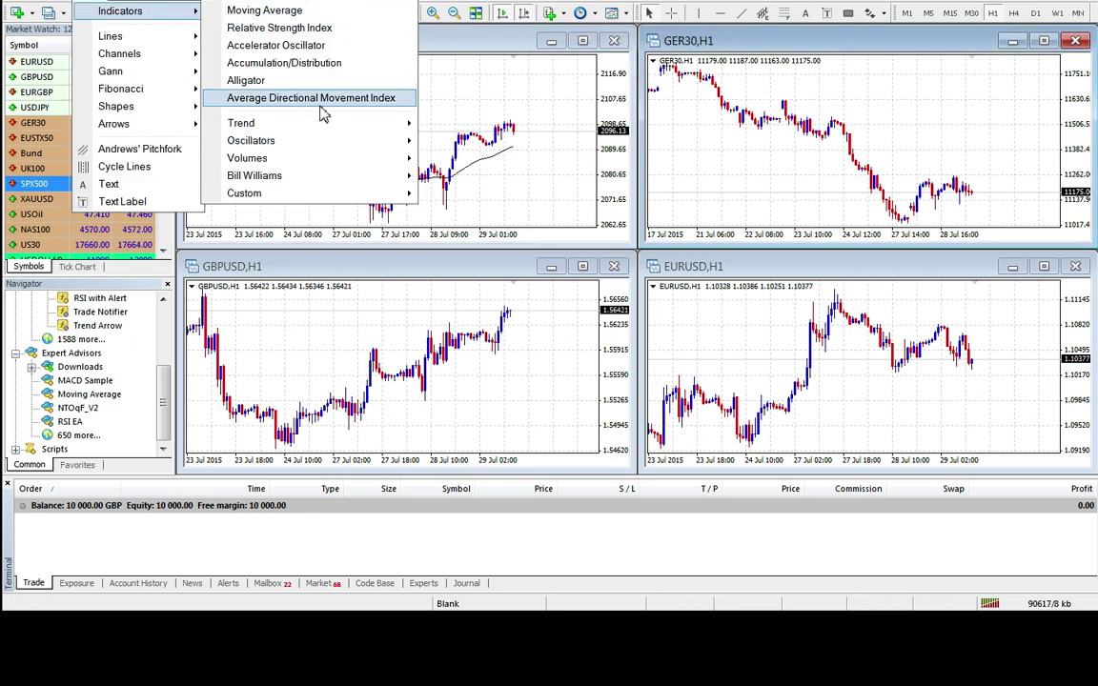
mouse_move(392, 123)
click(433, 126)
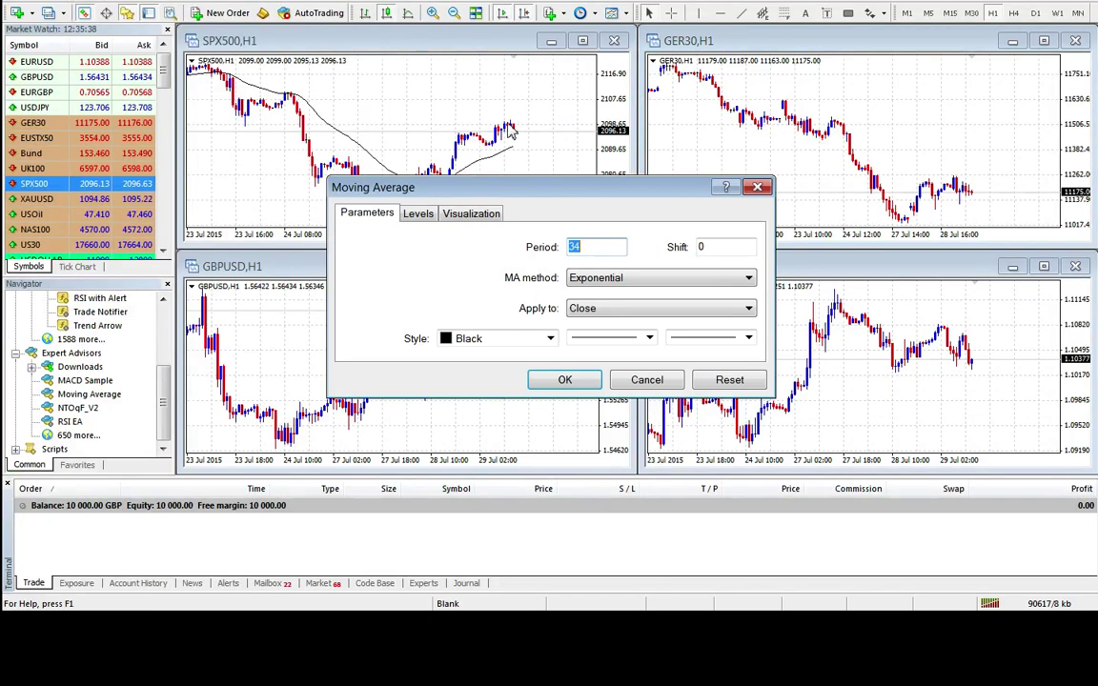
click(583, 383)
Select the EURUSD chart and add the same 34-period exponential moving average.
click(691, 337)
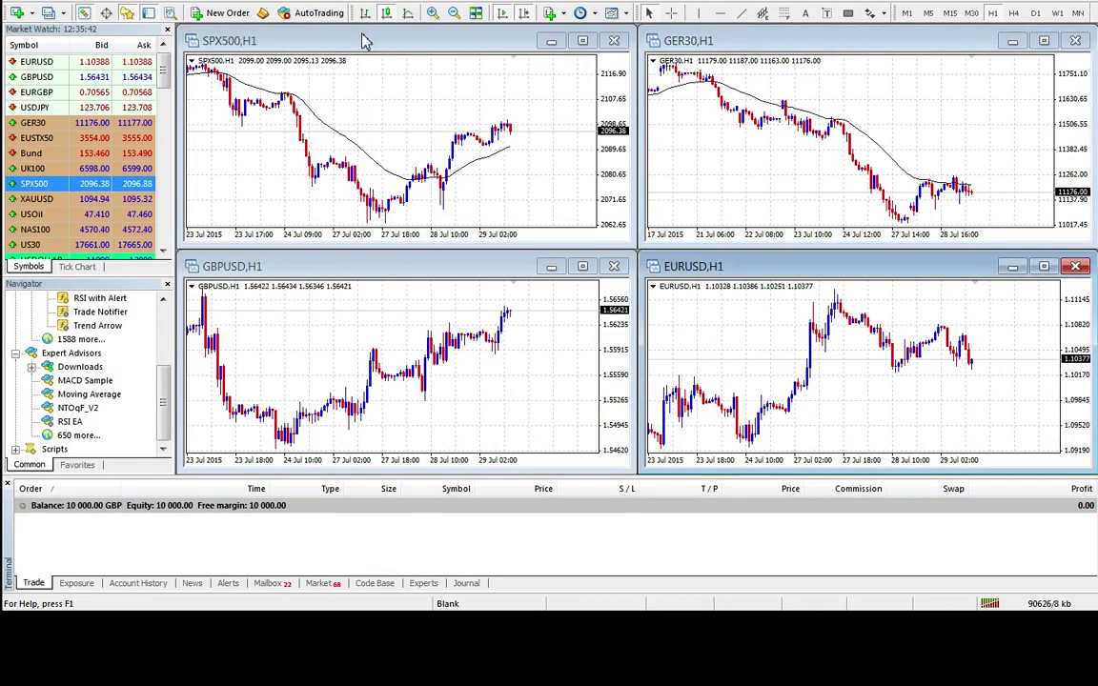
click(90, 0)
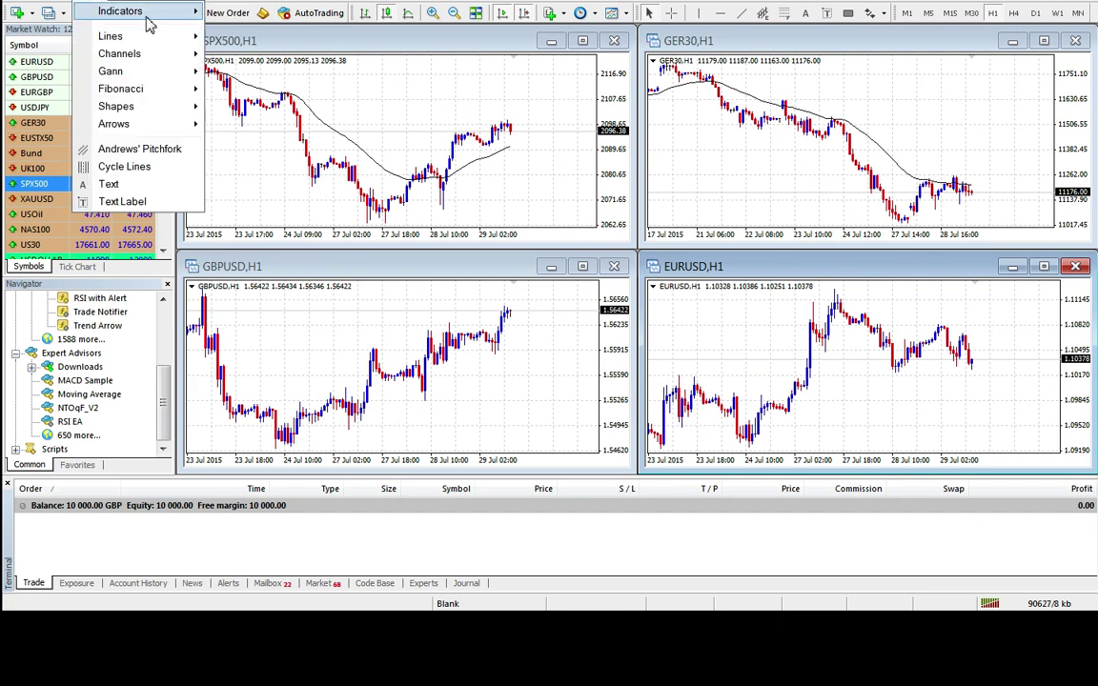
mouse_move(134, 11)
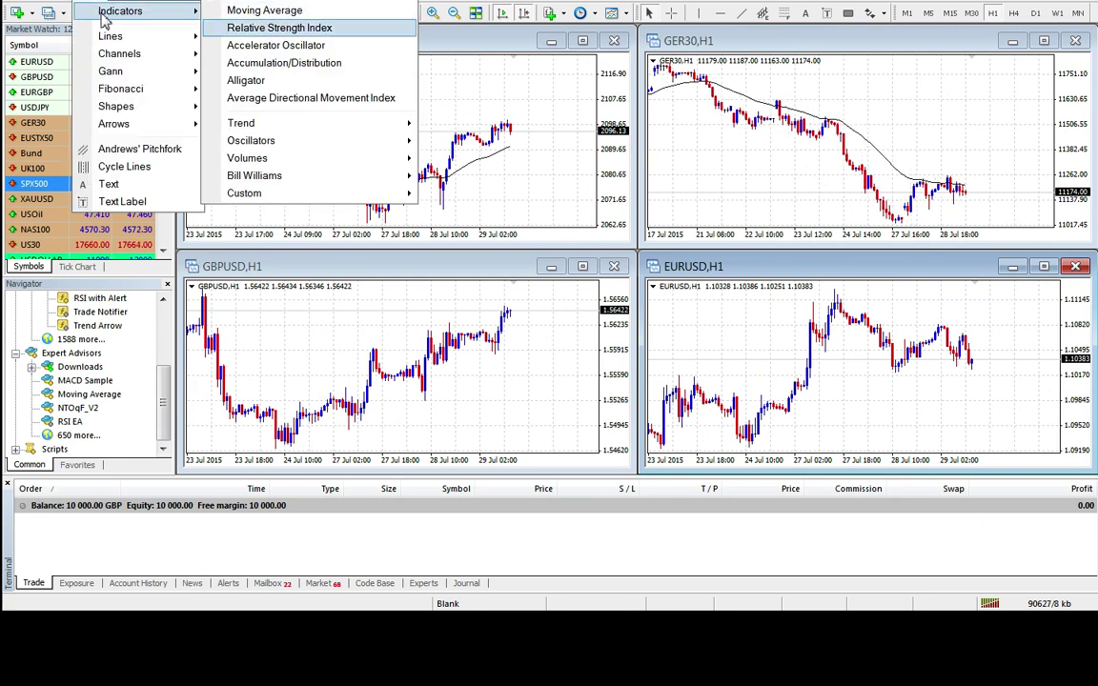
click(264, 11)
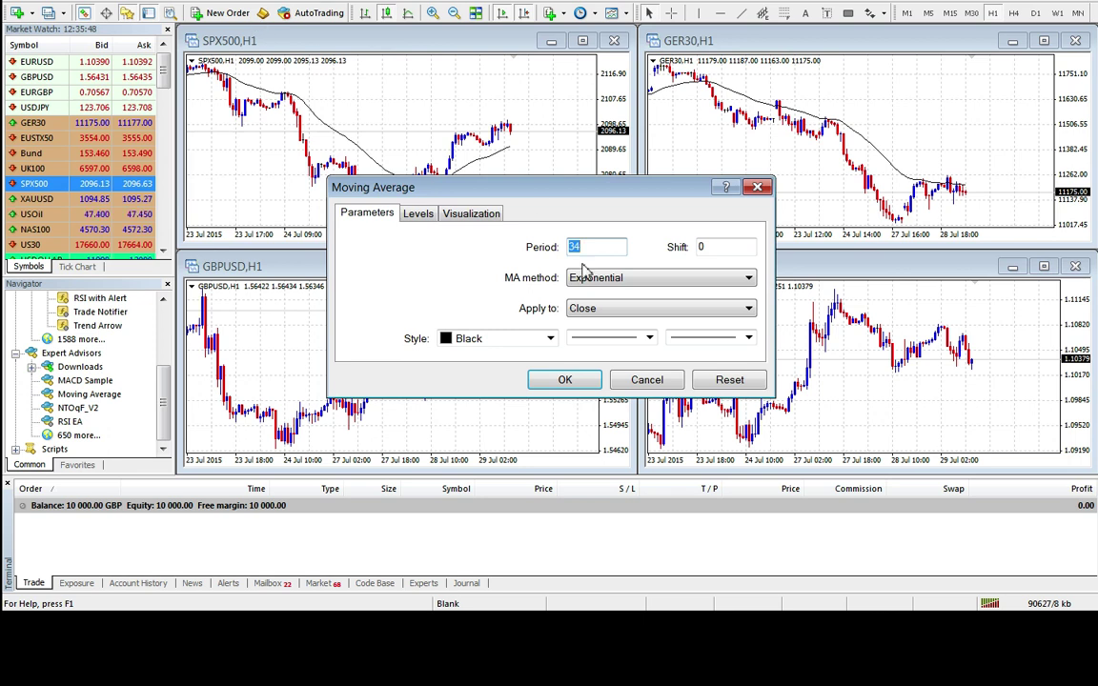
click(583, 377)
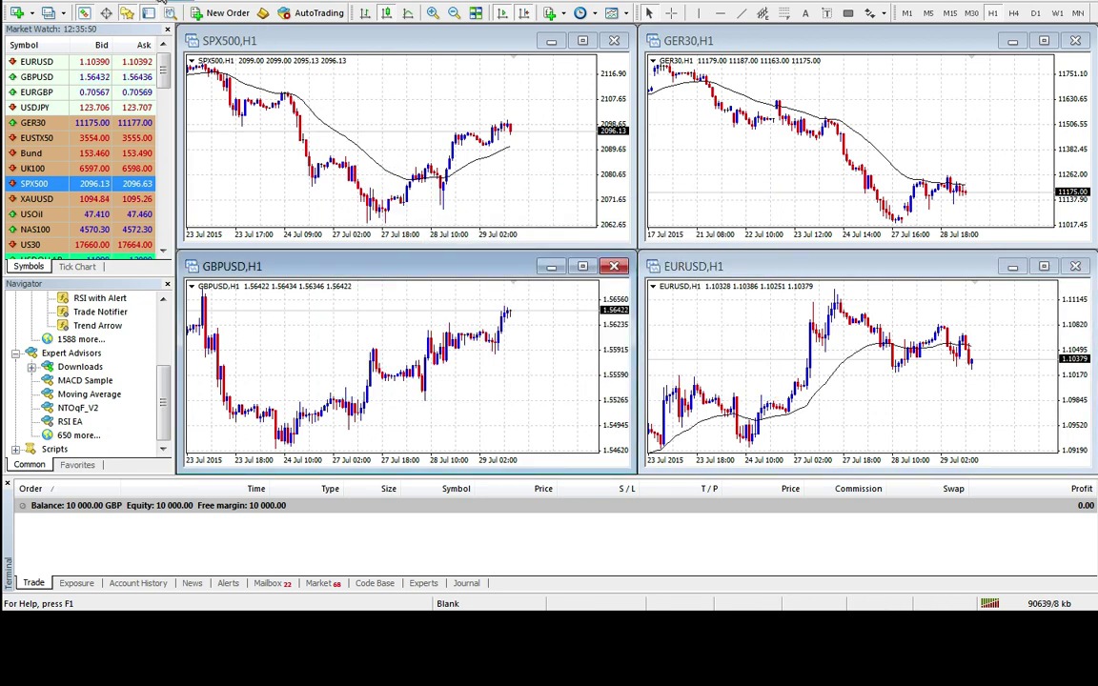
Add the 34-period exponential moving average to the GBPUSD chart.
click(84, 0)
mouse_move(124, 12)
click(276, 11)
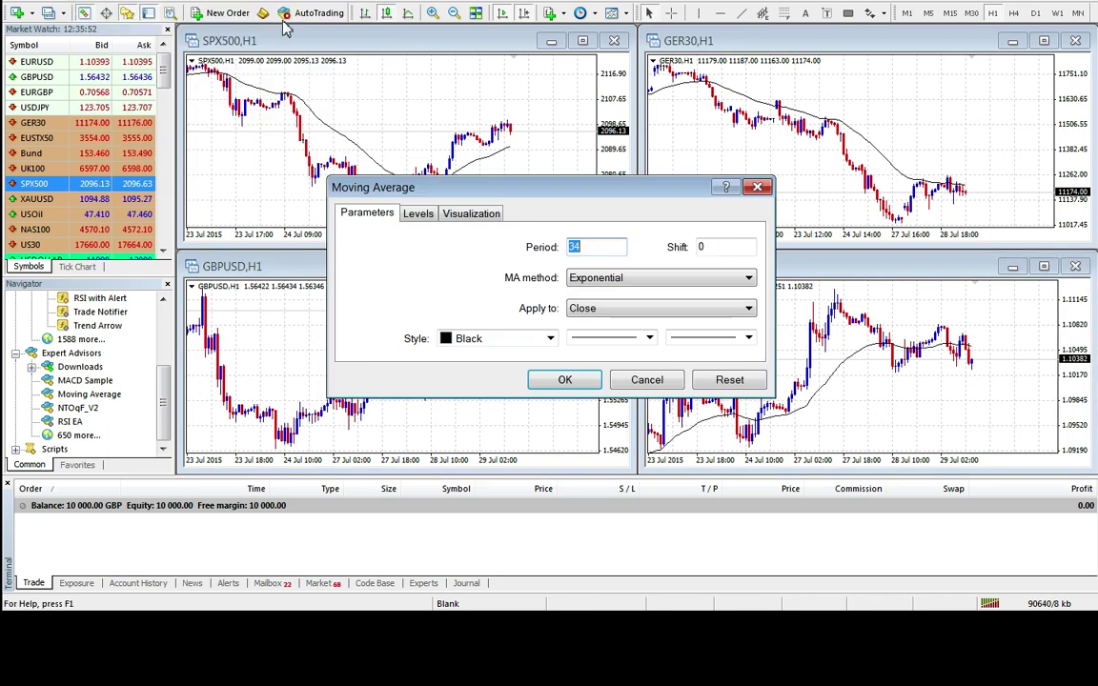
click(565, 379)
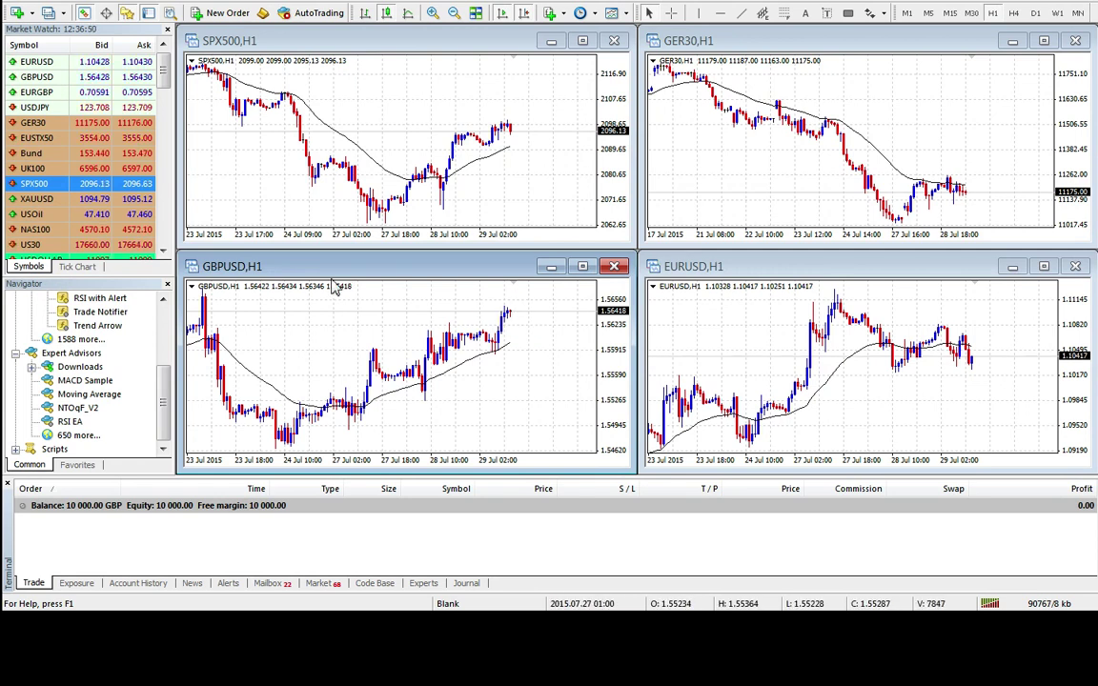
click(370, 111)
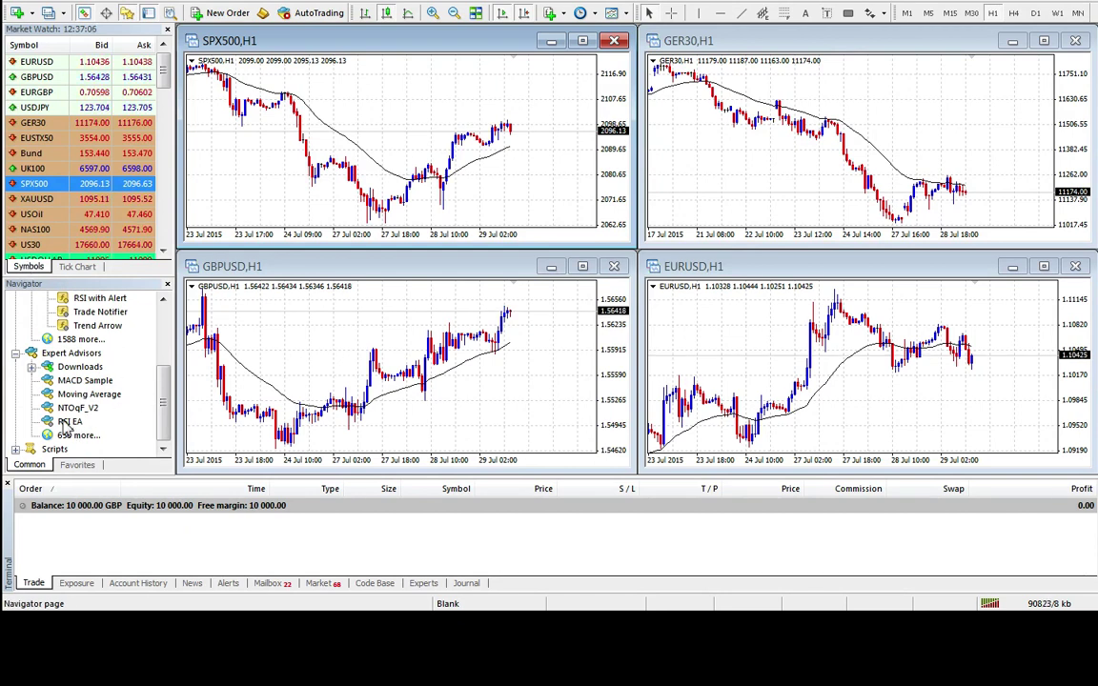
Drag RSI EA onto the SPX500 chart, cancel once, then attach it again.
drag(59, 380, 379, 112)
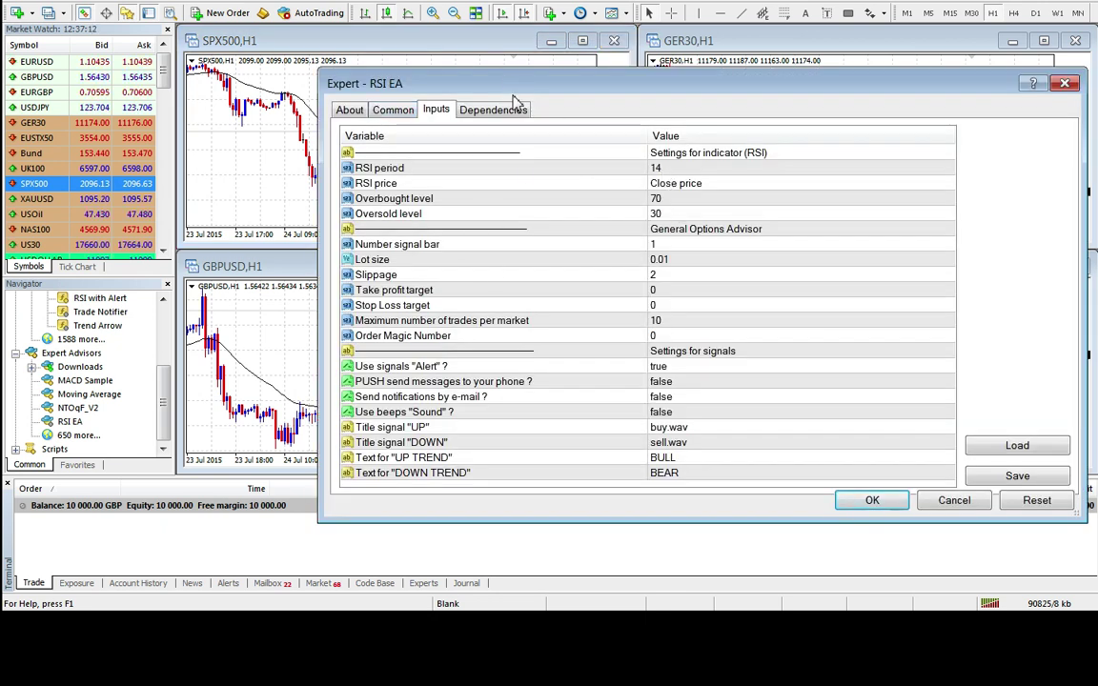
click(953, 500)
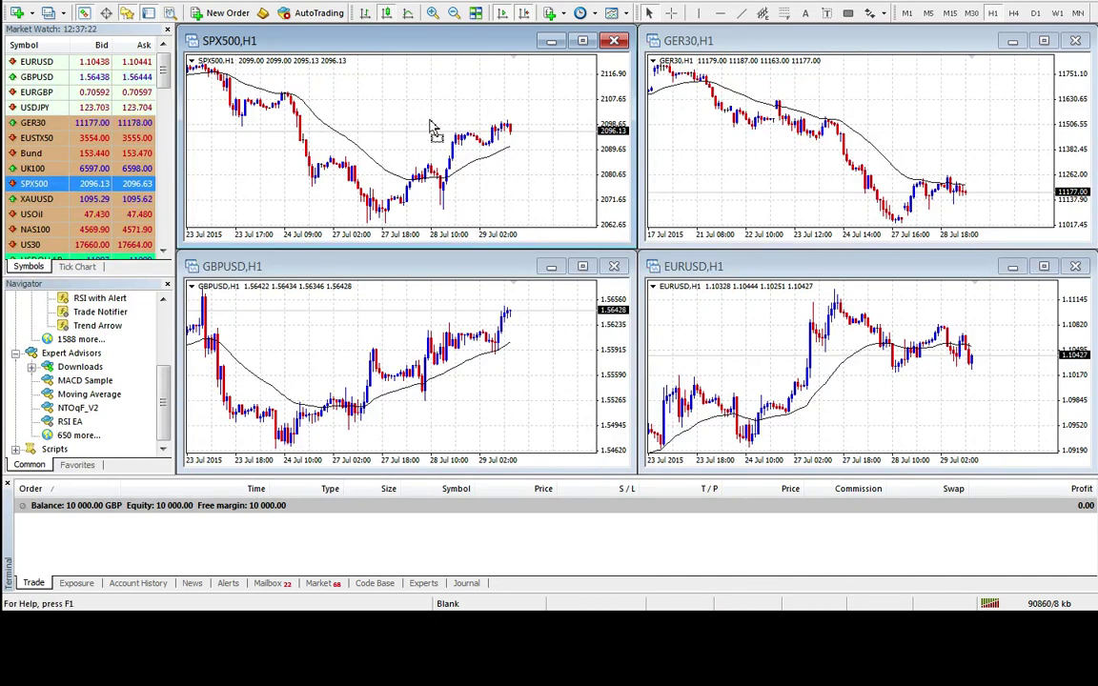
drag(431, 131, 432, 131)
Set the RSI EA Overbought level to 60 and Oversold level to 40.
double_click(667, 198)
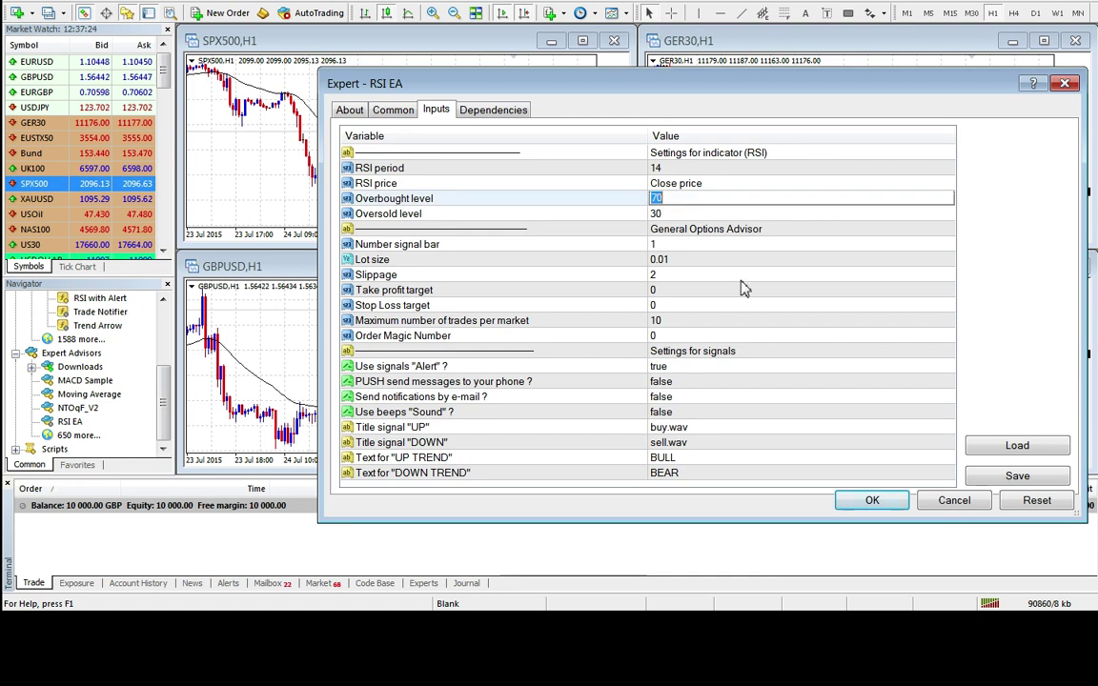
double_click(659, 213)
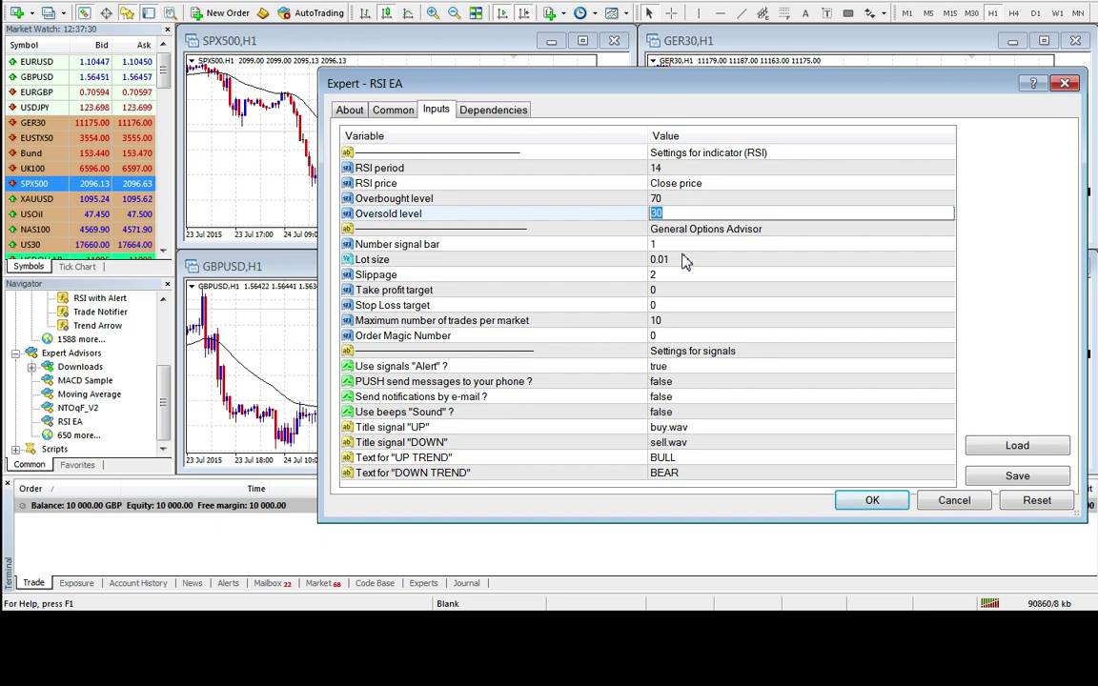
double_click(684, 198)
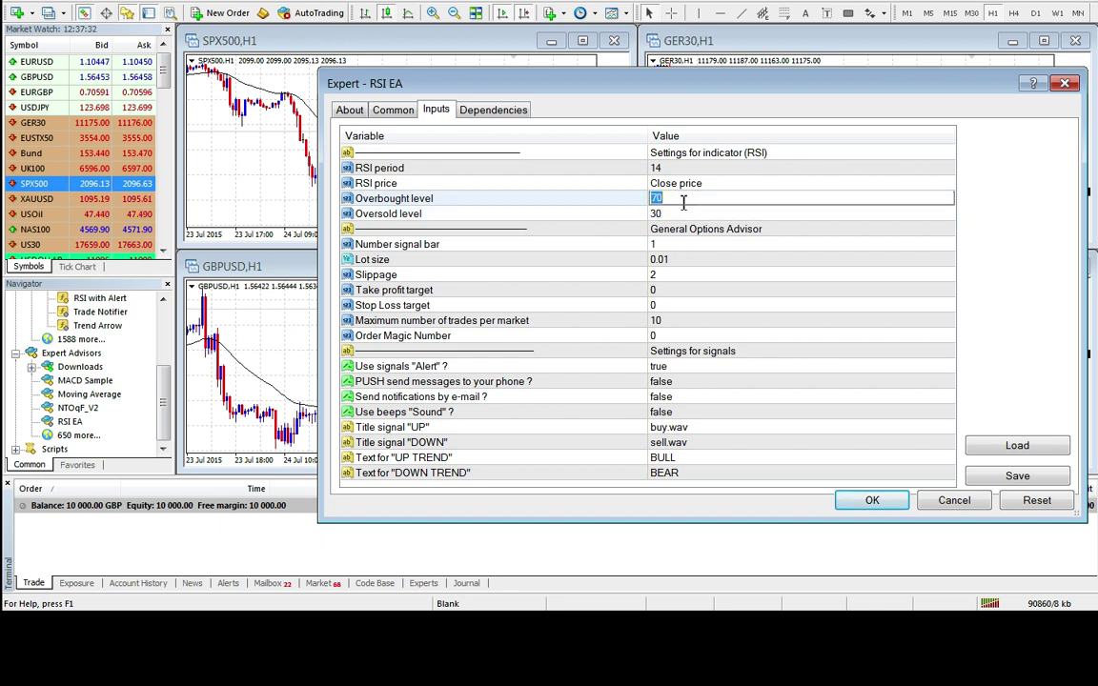
text(6)
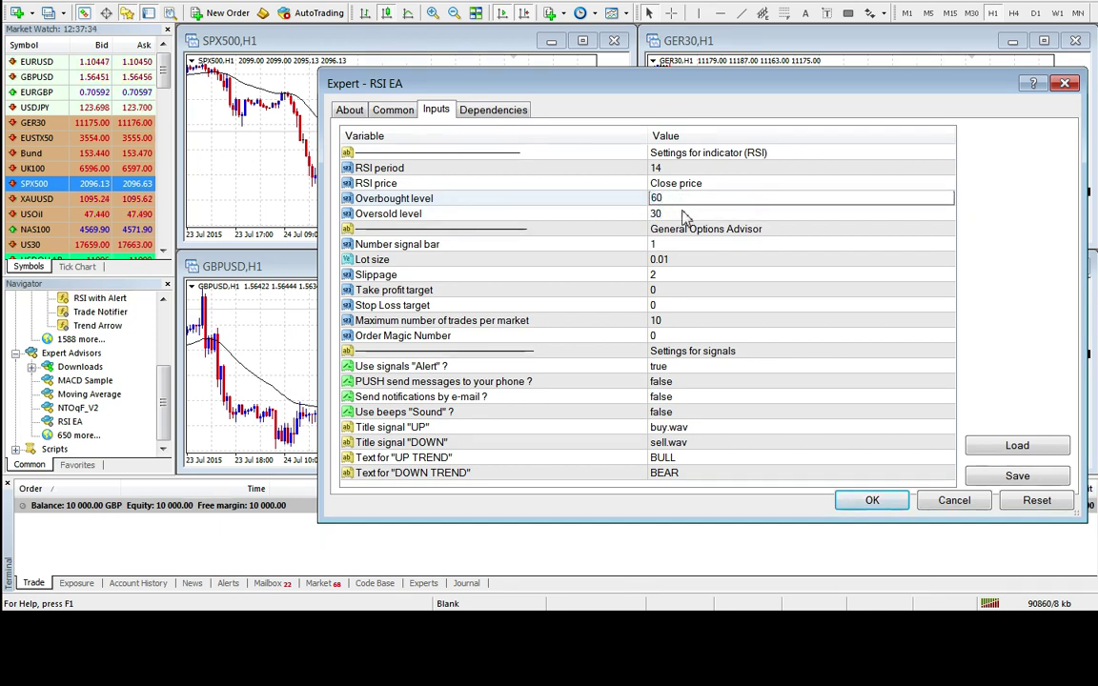
double_click(679, 214)
text(40)
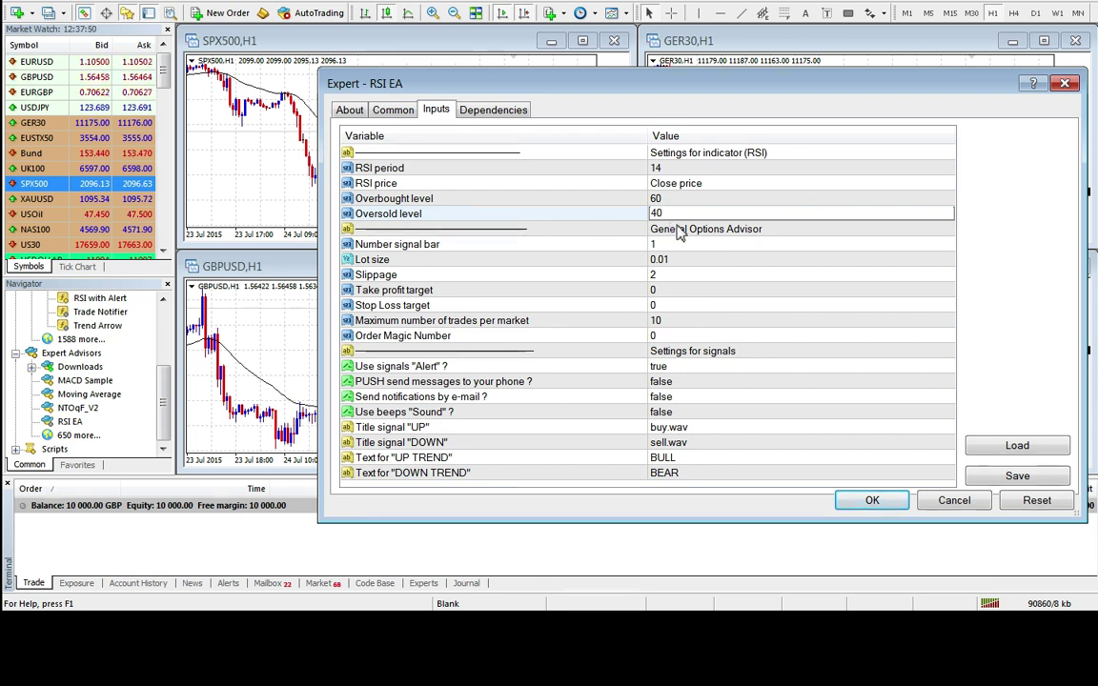
click(667, 170)
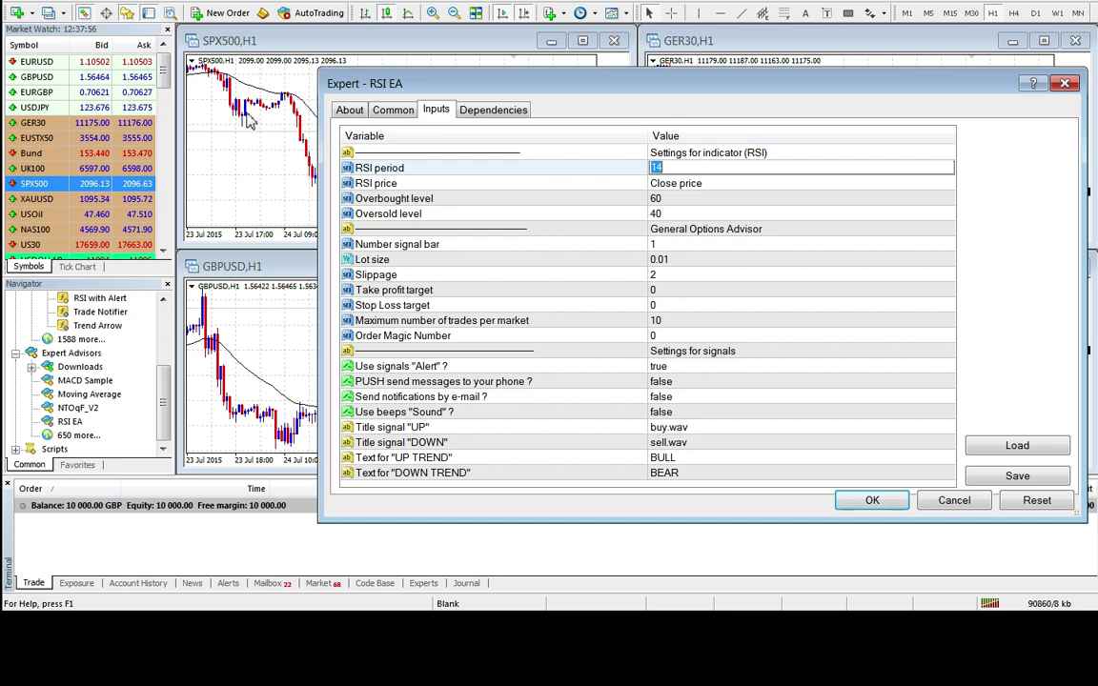
Enter lot size 1 and set take profit and stop loss to 1000 each.
click(683, 260)
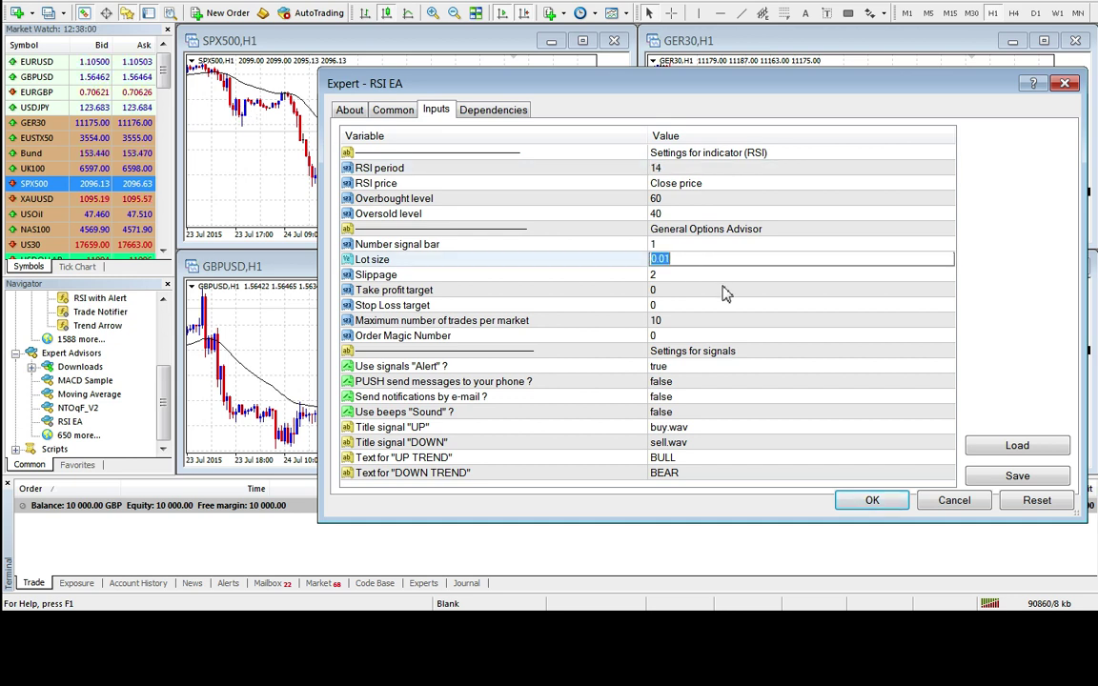
text(1)
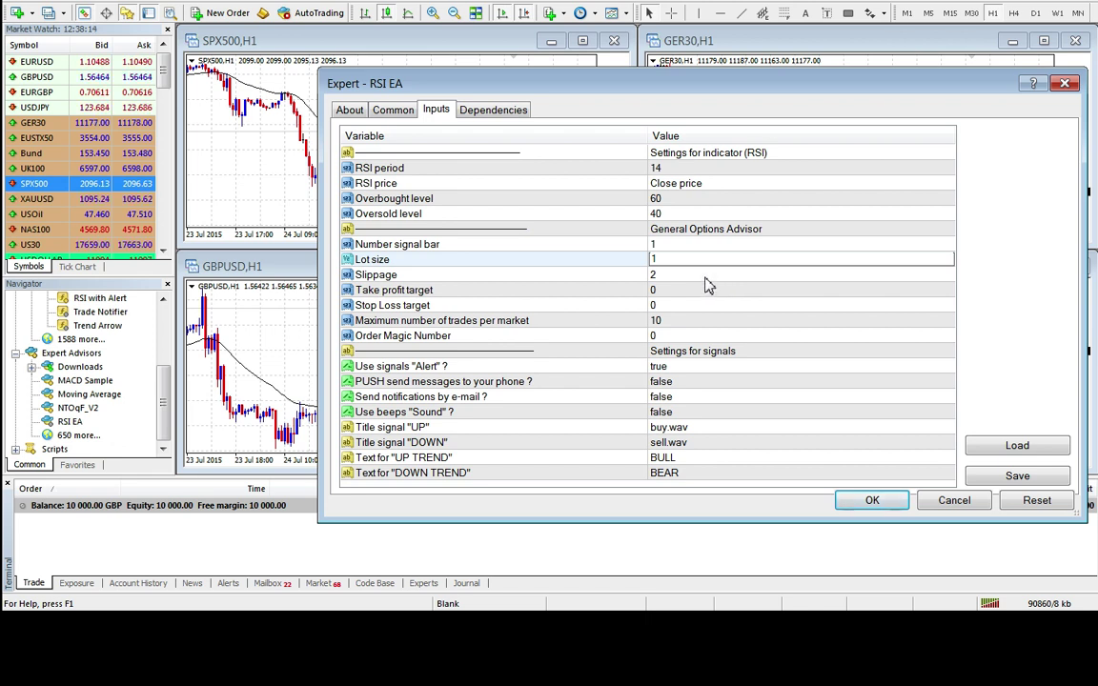
click(673, 293)
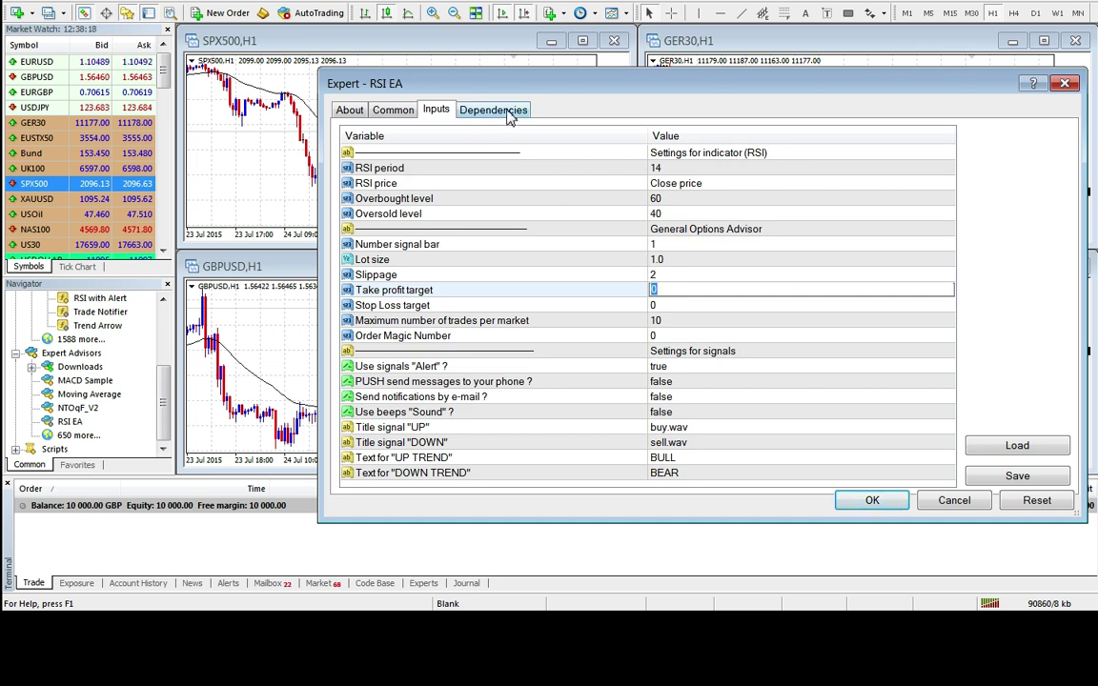
drag(515, 85, 494, 109)
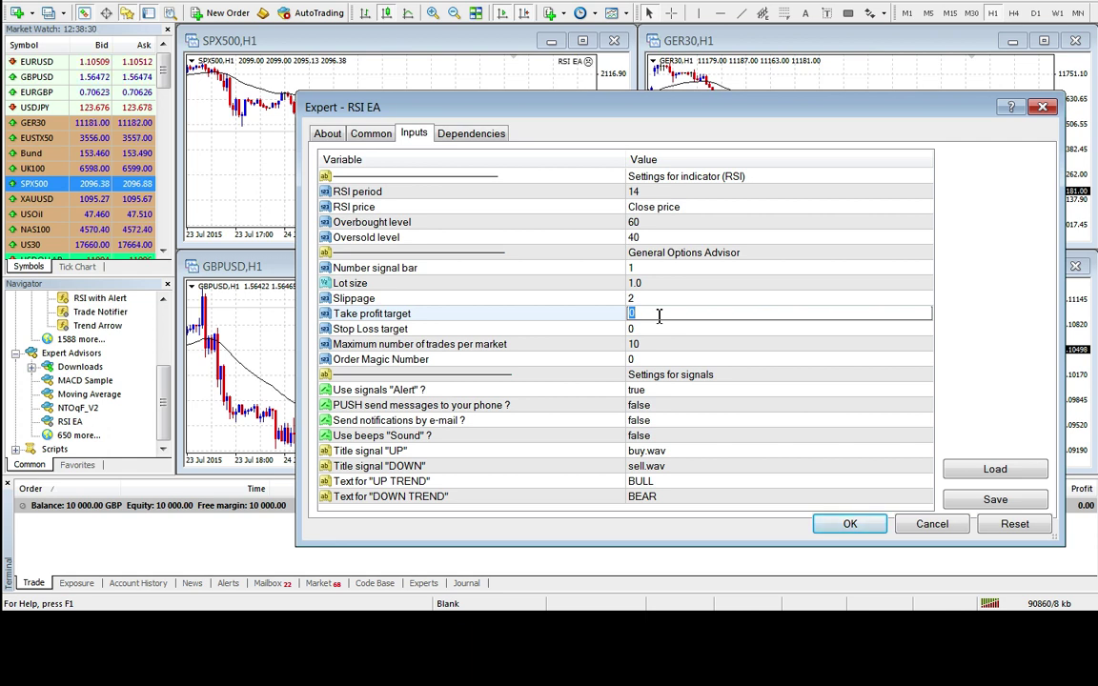
text(1000)
click(648, 329)
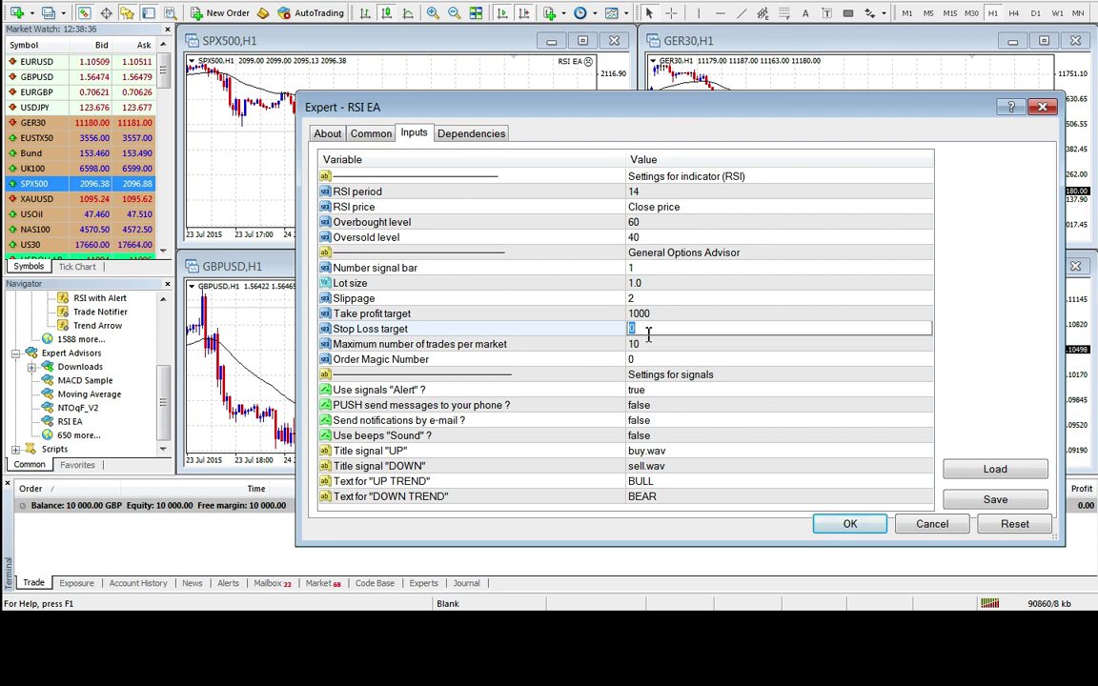
text(1000)
Set maximum trades per market to 1, leaving the Order Magic Number at 0.
click(651, 345)
text(1)
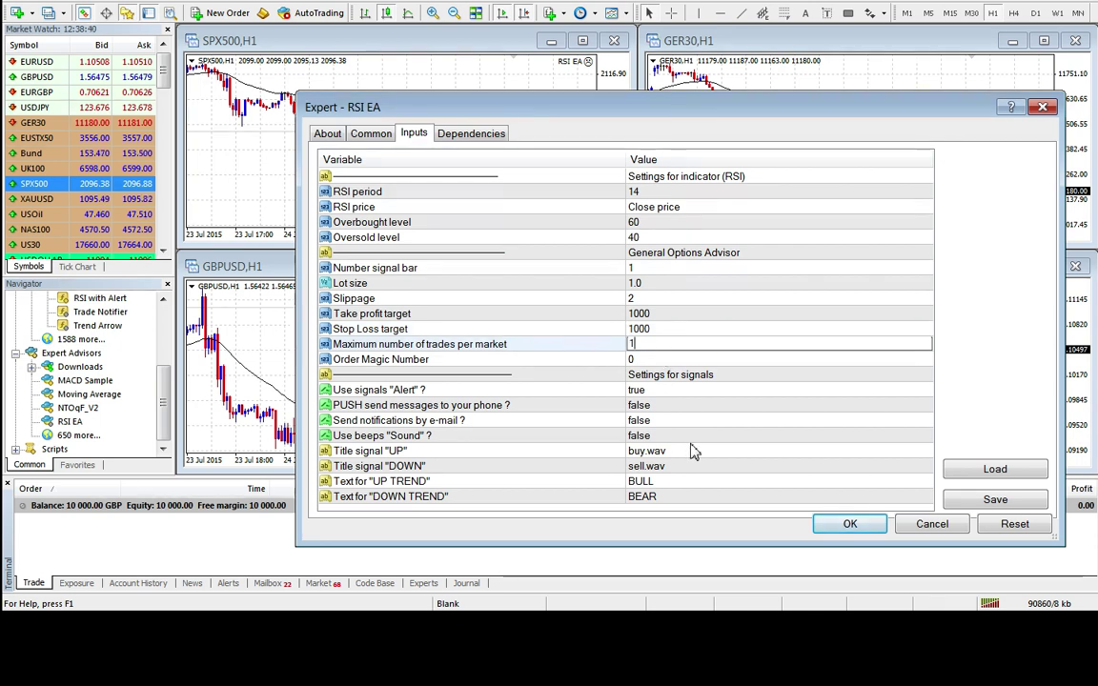
click(667, 359)
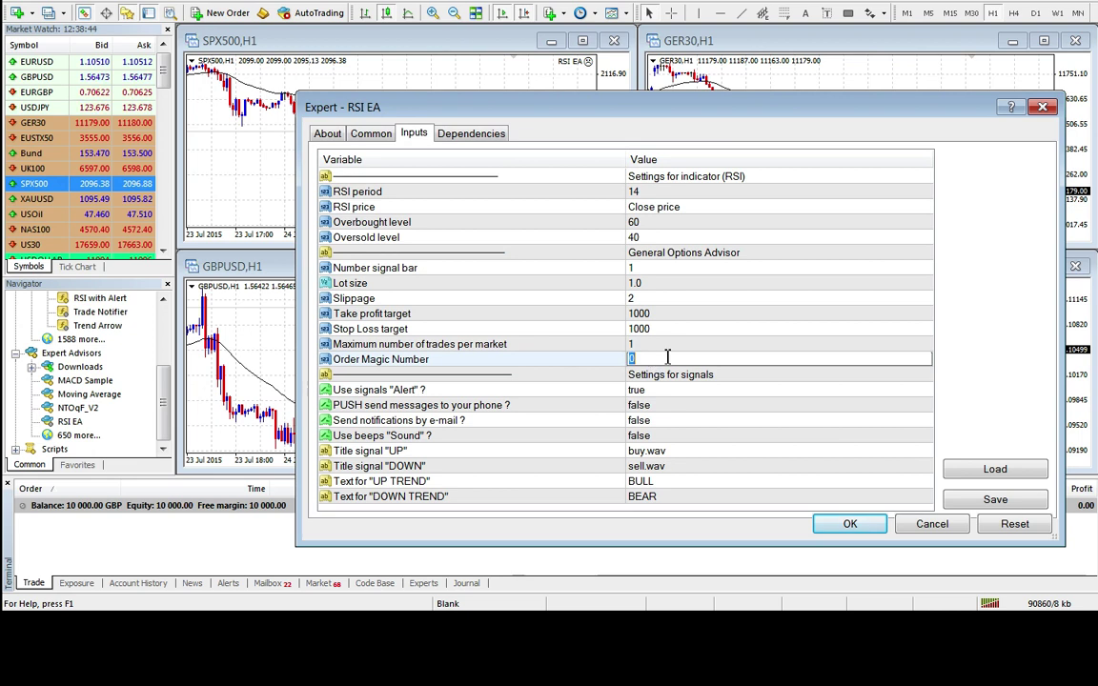
click(672, 349)
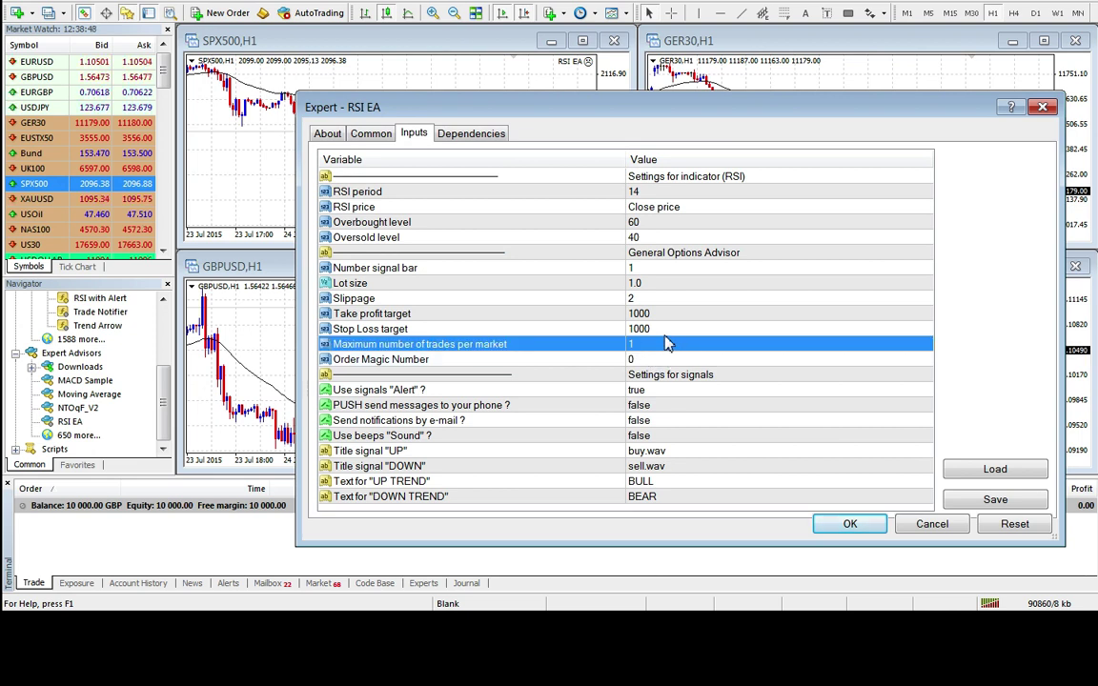
click(634, 345)
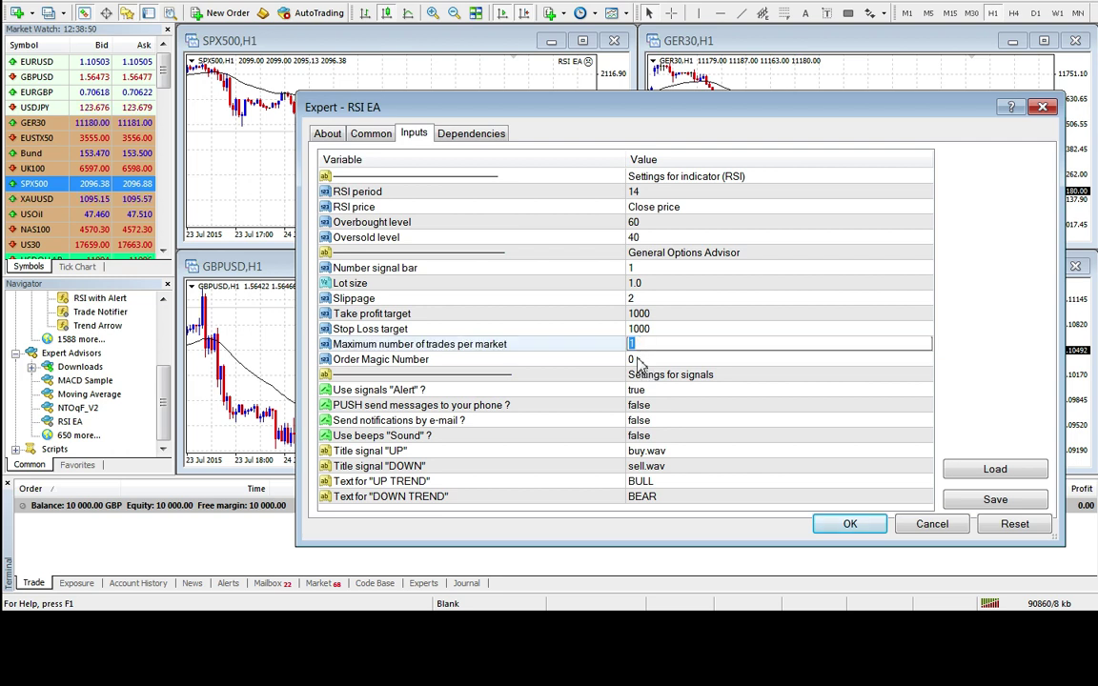
click(684, 254)
click(688, 268)
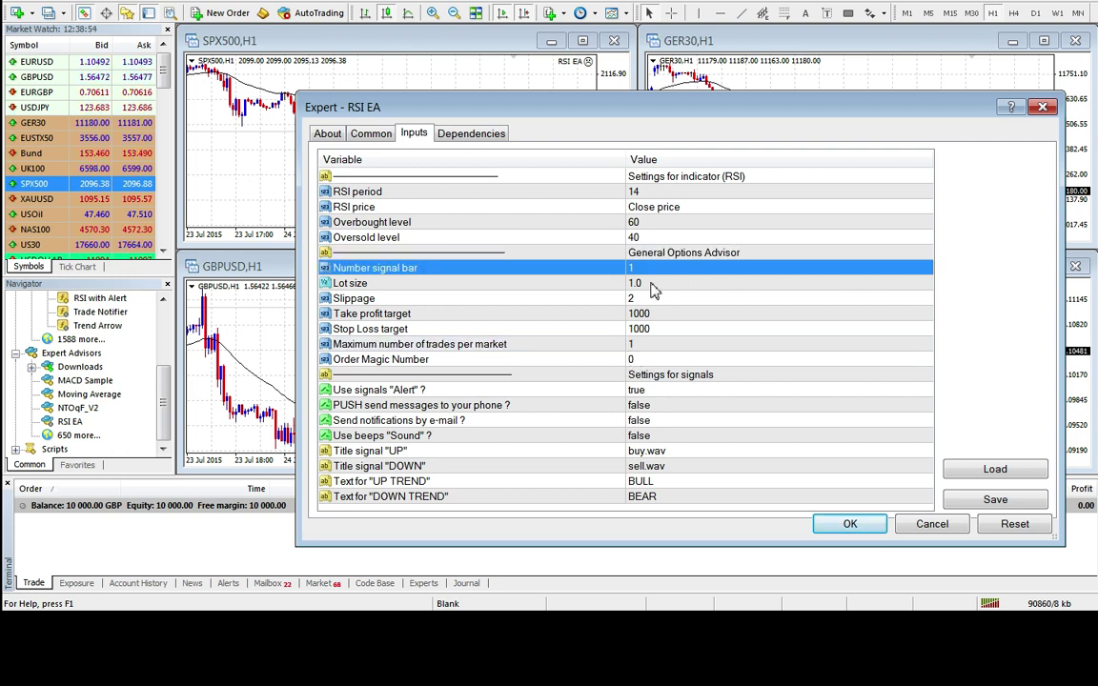
Change the RSI EA lot size from 1 to 10.
click(652, 283)
text(10)
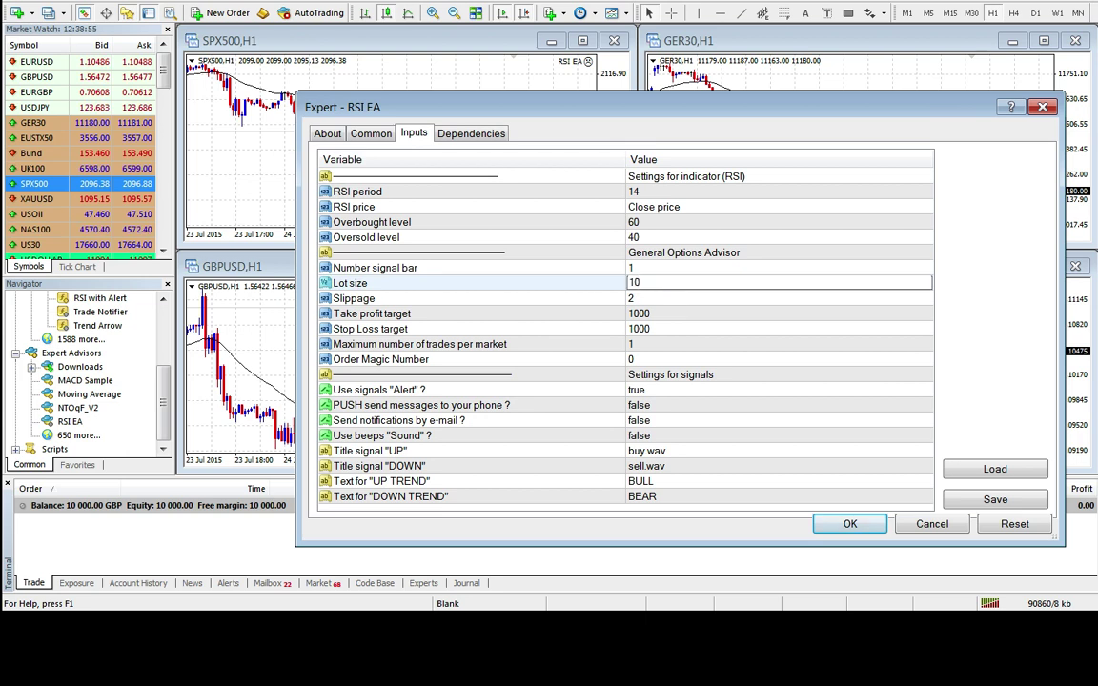
double_click(655, 284)
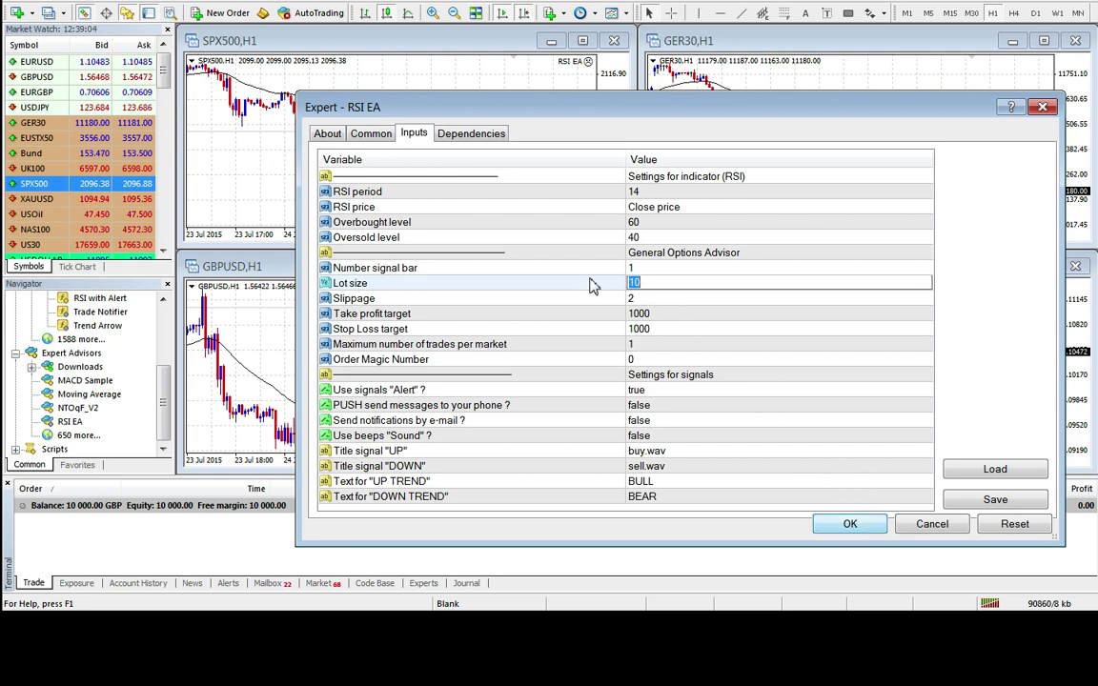
On the Common tab, tick Allow live trading and confirm the RSI EA settings.
click(371, 136)
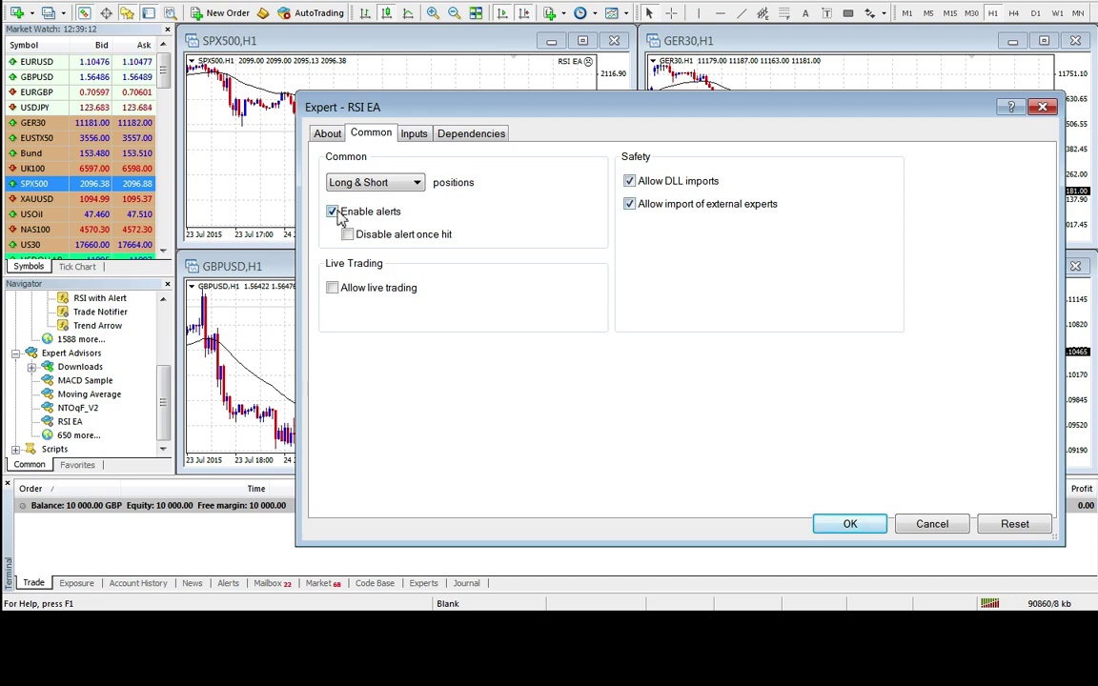
click(332, 287)
click(860, 525)
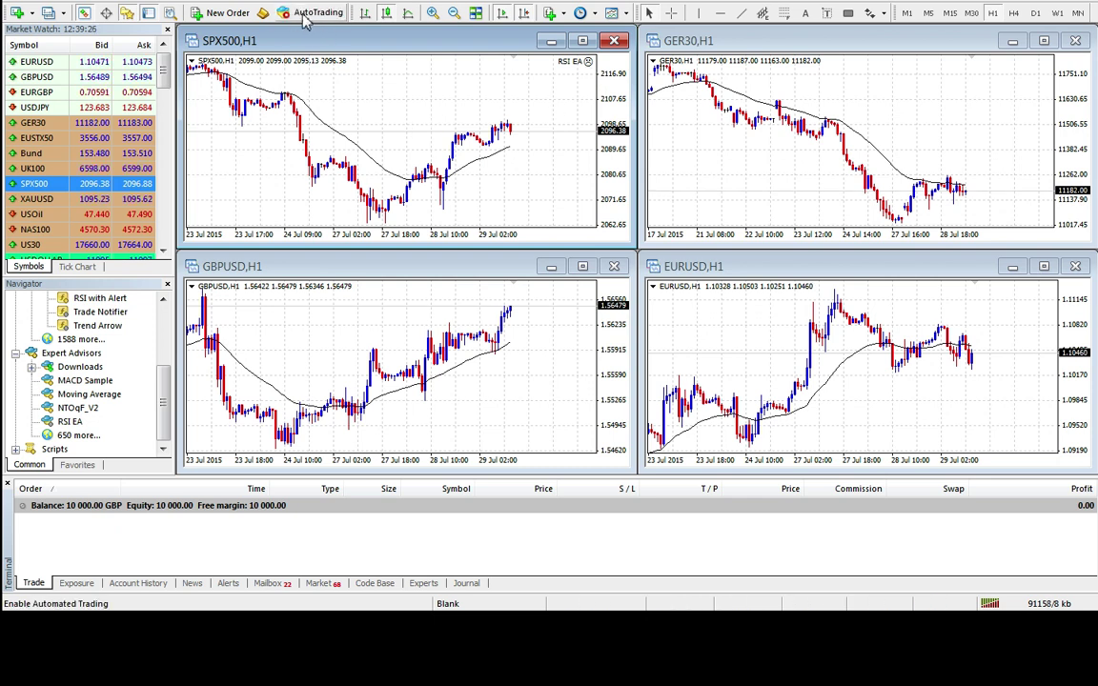
Tick Allow automated trading under Tools > Options > Expert Advisors and confirm.
click(174, 3)
click(195, 93)
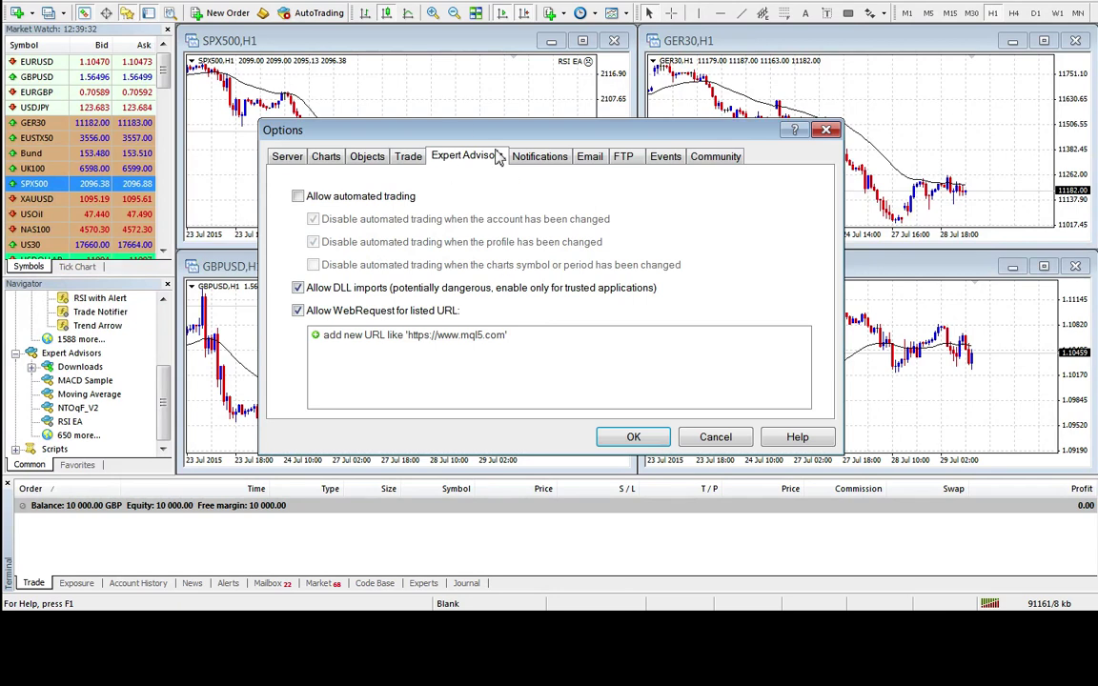
click(297, 196)
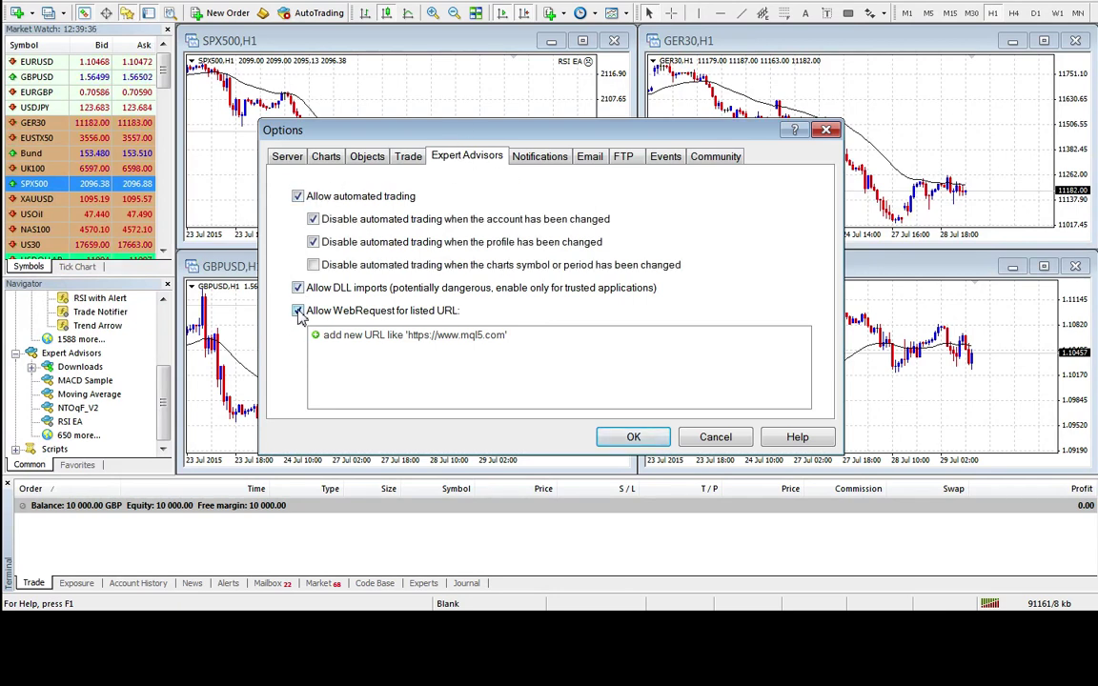
click(630, 436)
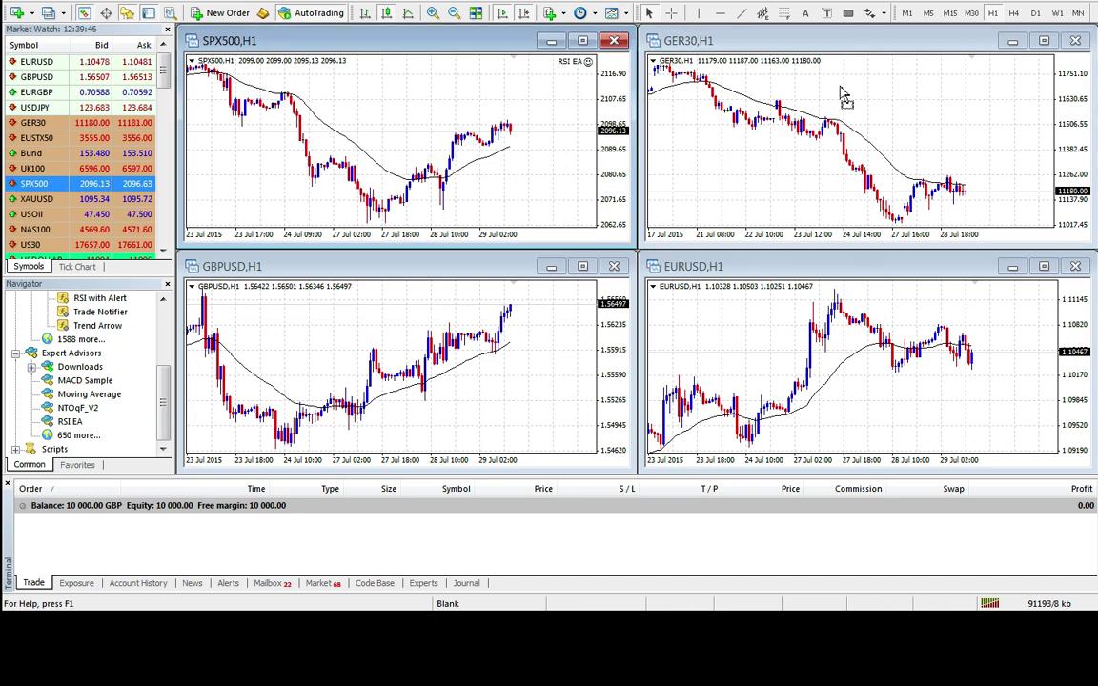
Reopen the RSI EA's input parameters, showing Overbought 70 and Oversold 30, and begin editing Overbought.
key(F7)
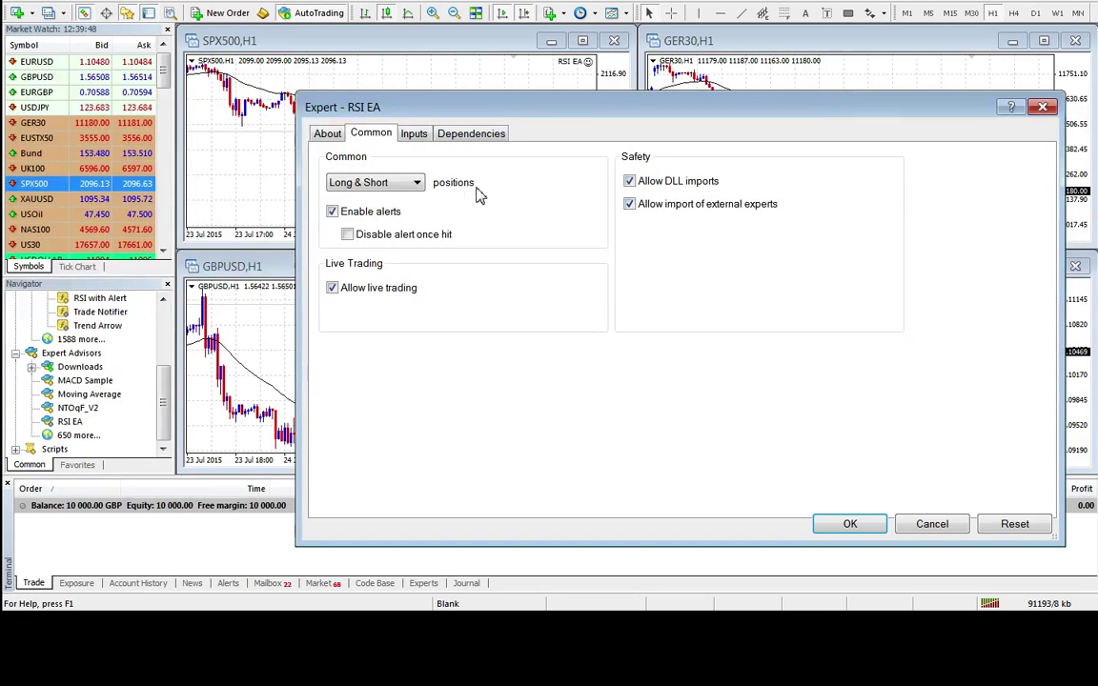
drag(758, 103, 542, 45)
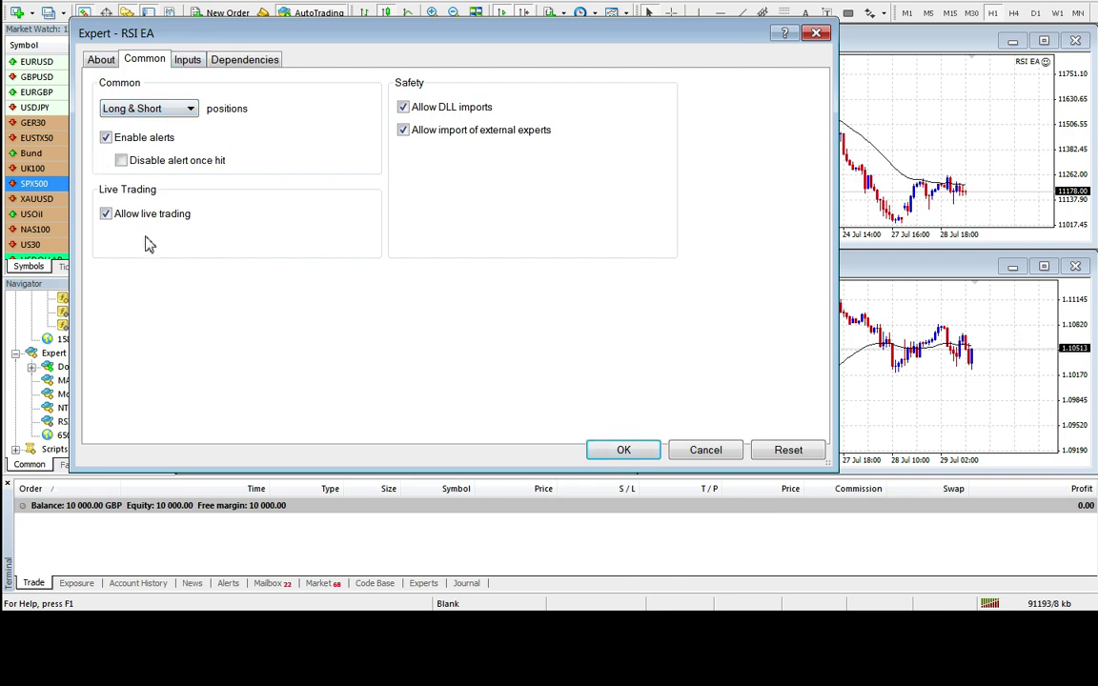
click(186, 60)
click(431, 152)
click(430, 151)
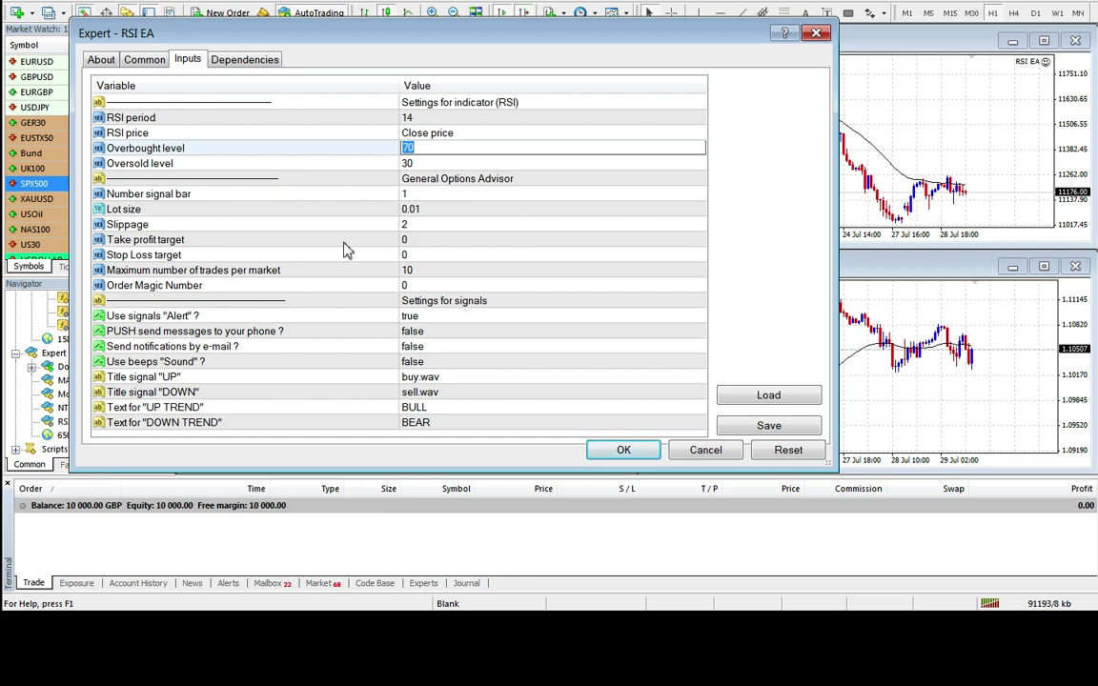
Change the EA's Overbought level to 60 and the Oversold level to 10.
click(429, 164)
click(389, 147)
click(389, 147)
text(60)
double_click(425, 164)
text(20)
click(389, 148)
click(389, 147)
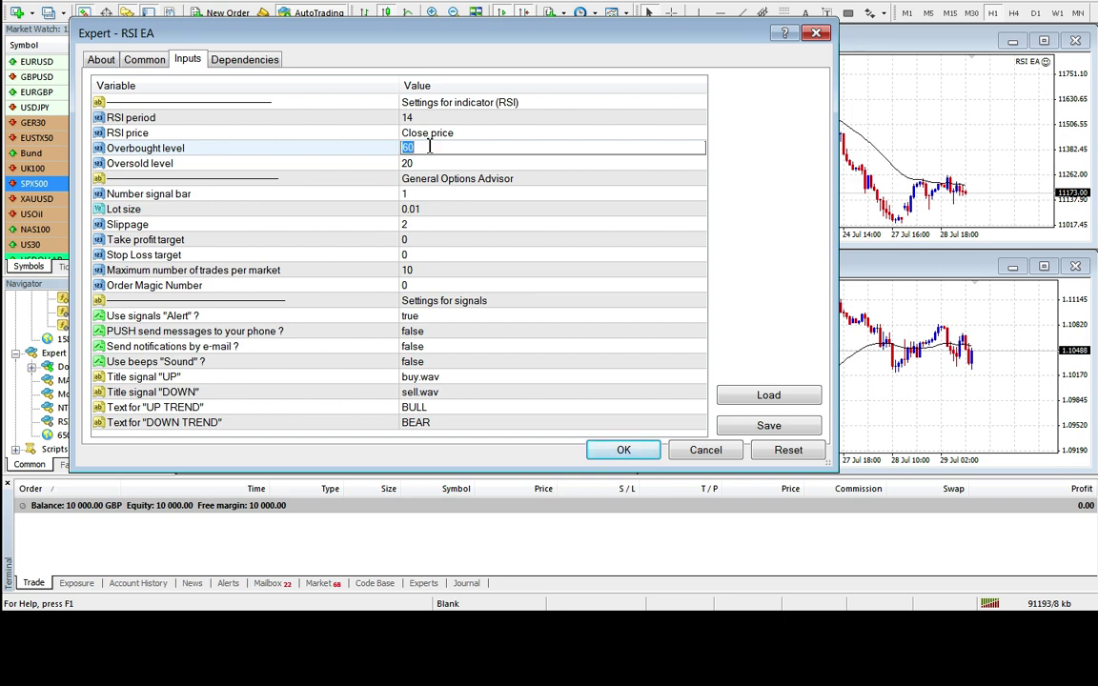
double_click(429, 163)
text(10)
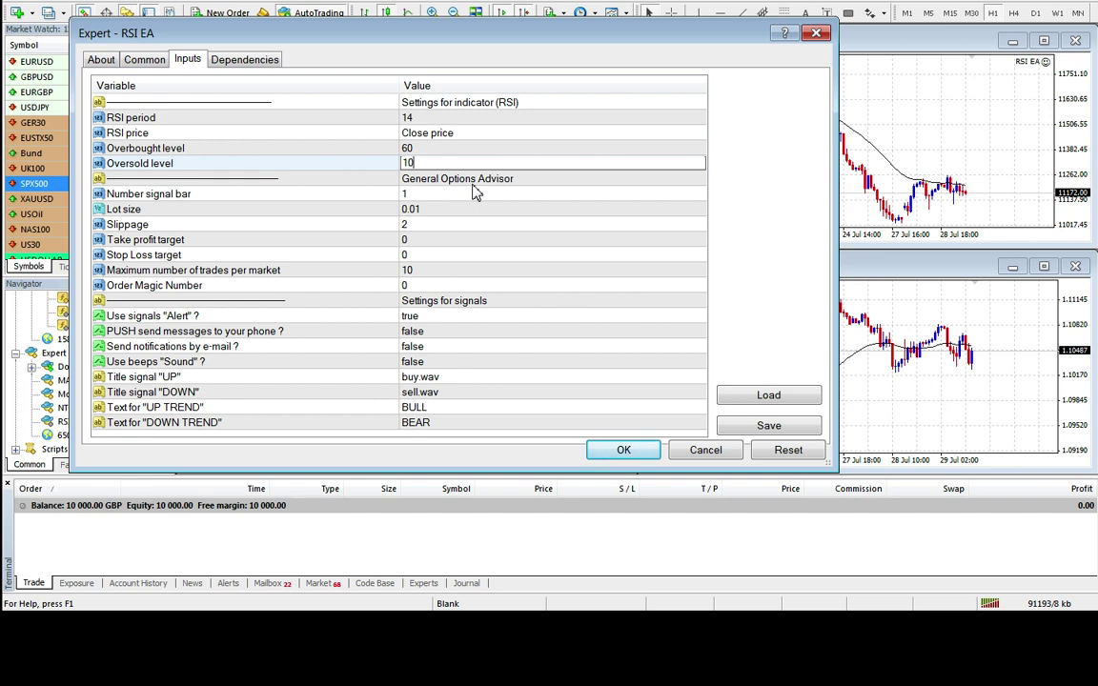
Set lot size 10, take profit 2000, stop loss 2000 and maximum trades per market 1.
double_click(446, 208)
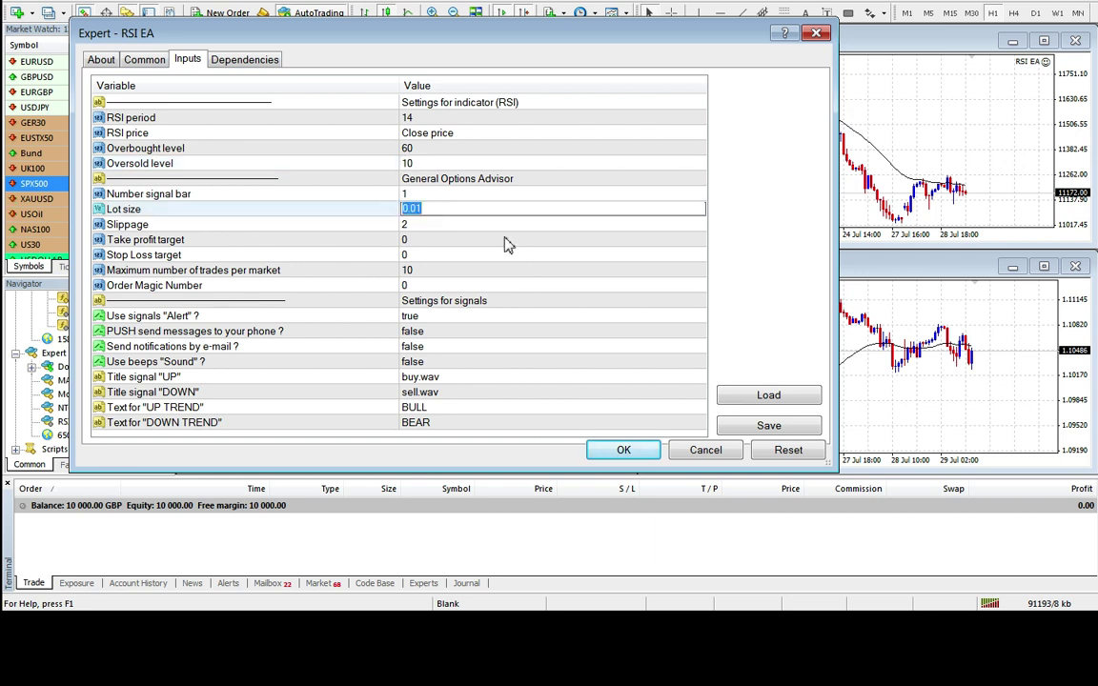
text(10)
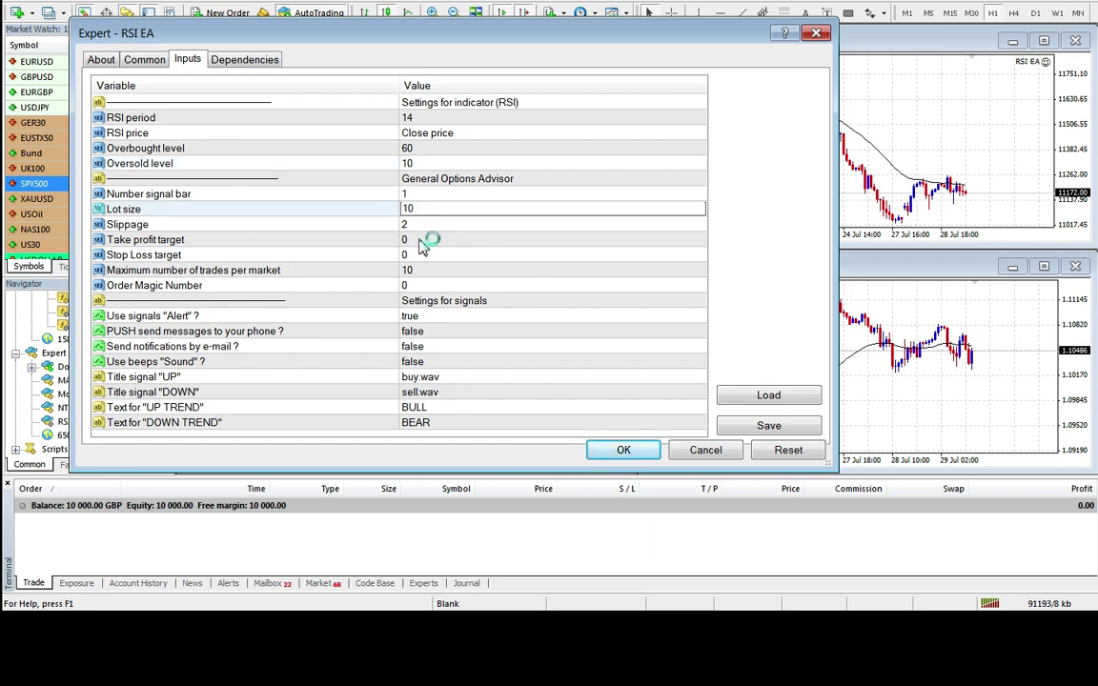
double_click(422, 240)
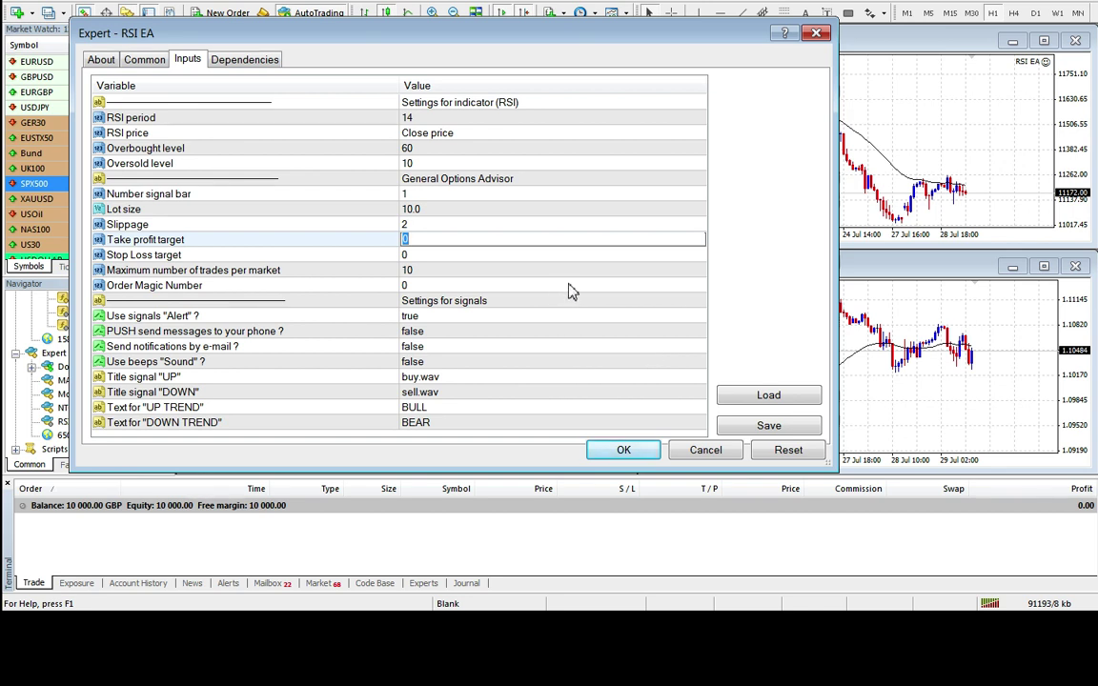
text(2000)
click(417, 255)
double_click(417, 256)
text(20)
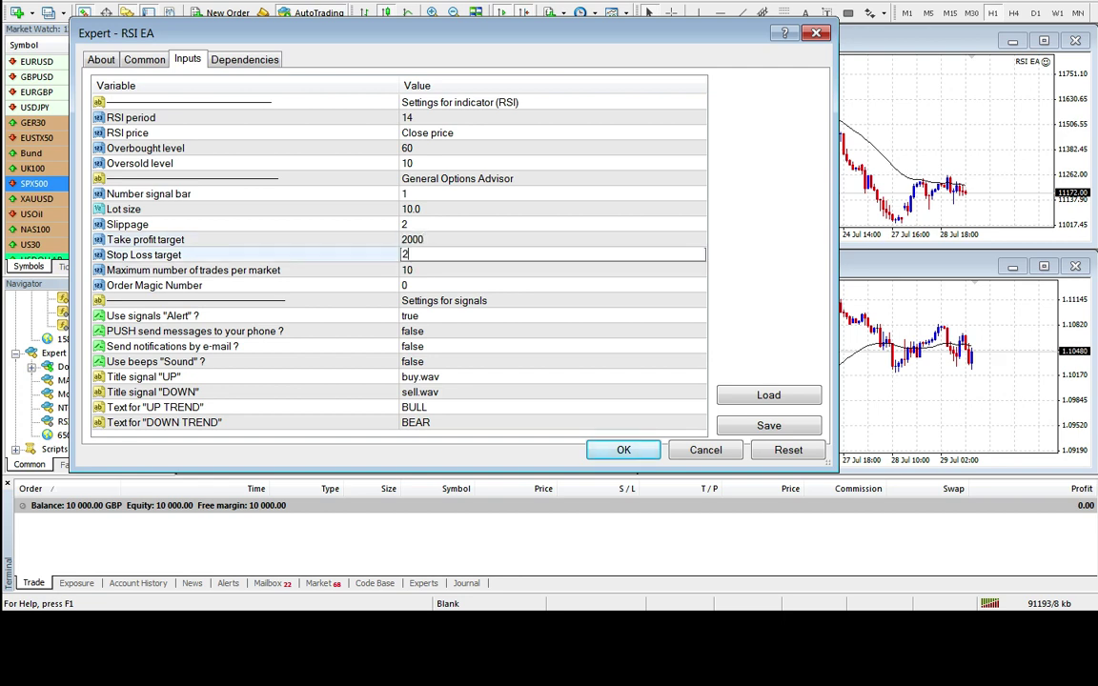
text(00)
double_click(443, 271)
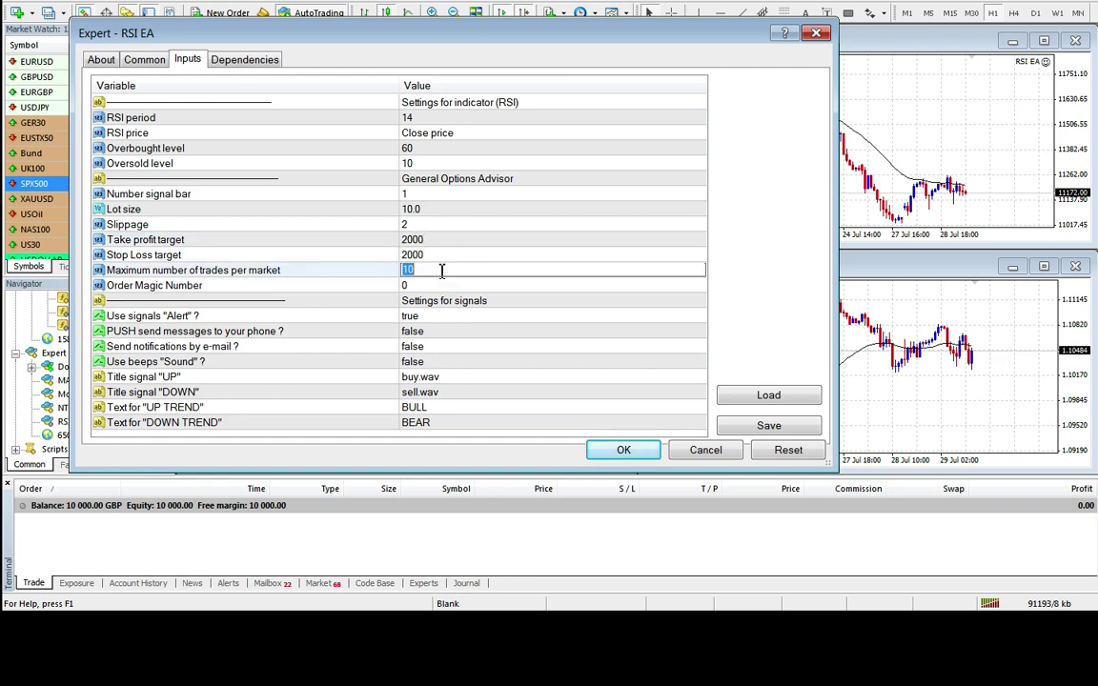
text(1)
Confirm the maximum of 1 trade and apply the revised EA inputs.
click(624, 451)
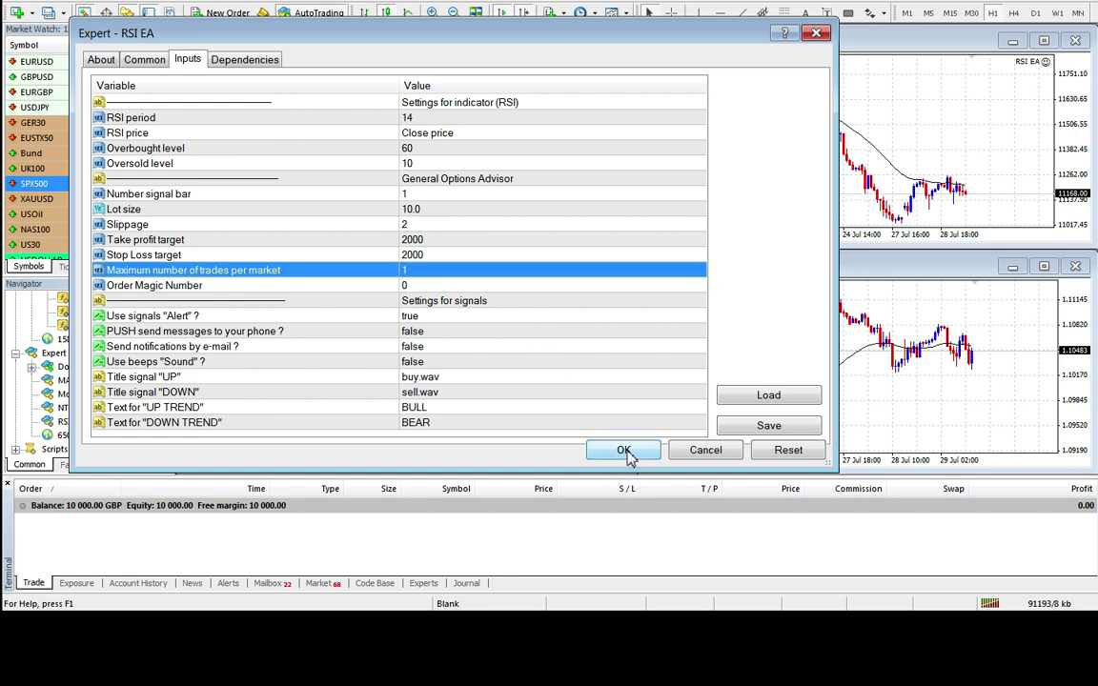
click(626, 451)
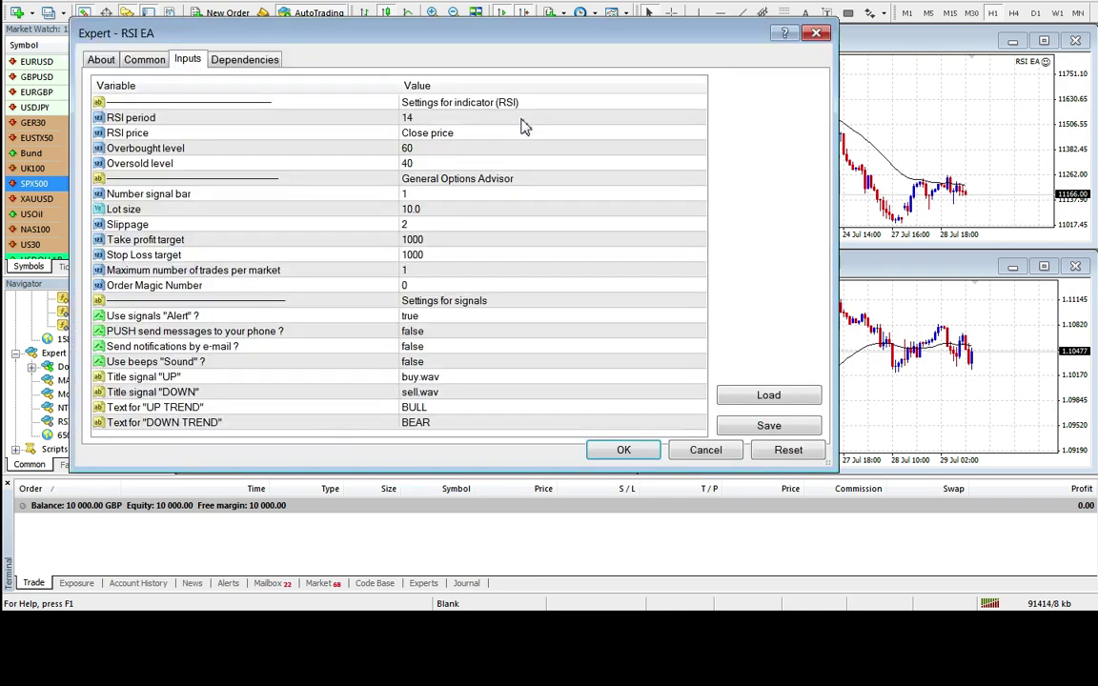
double_click(419, 272)
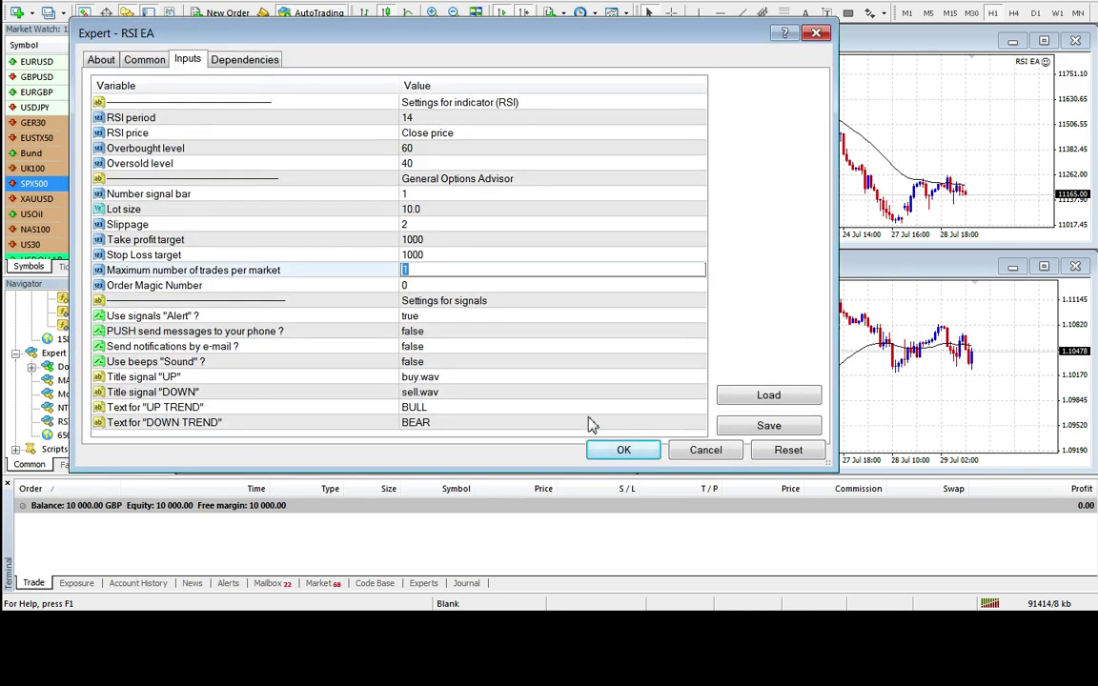
click(621, 455)
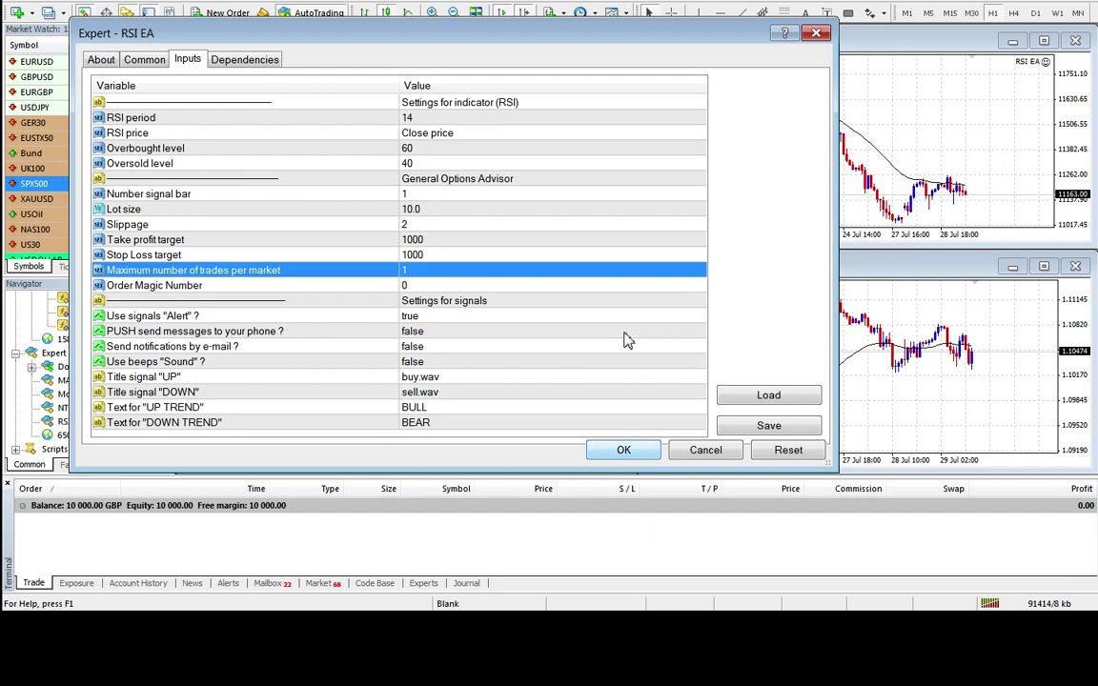
click(624, 449)
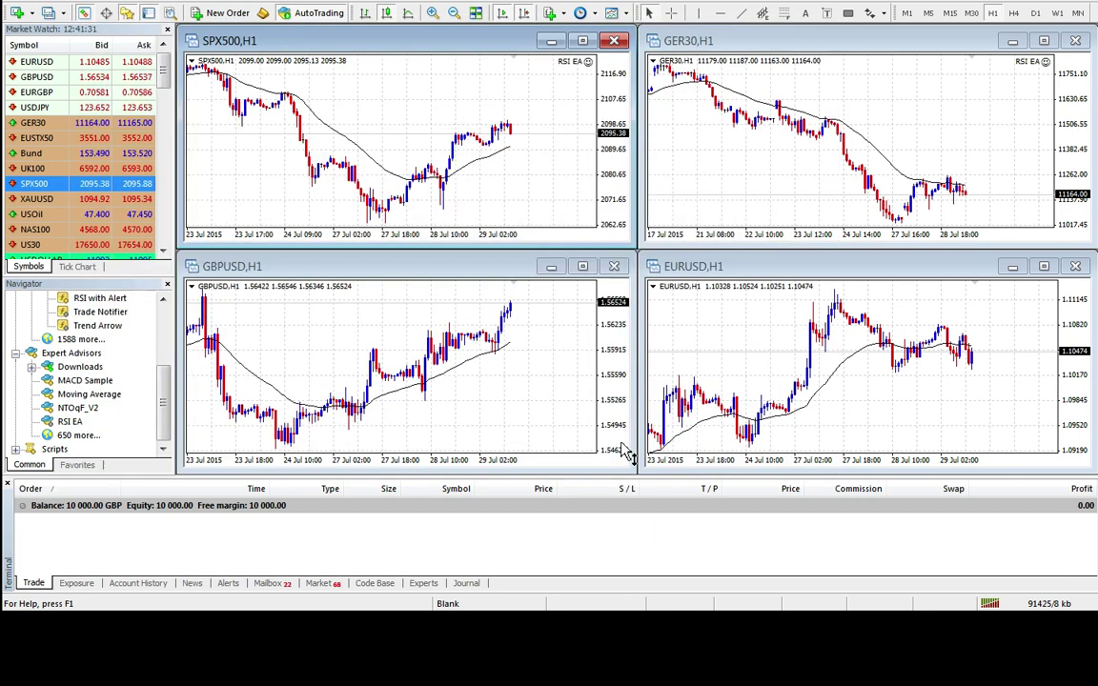
Drop the RSI EA onto the GBPUSD chart to open its settings.
click(469, 276)
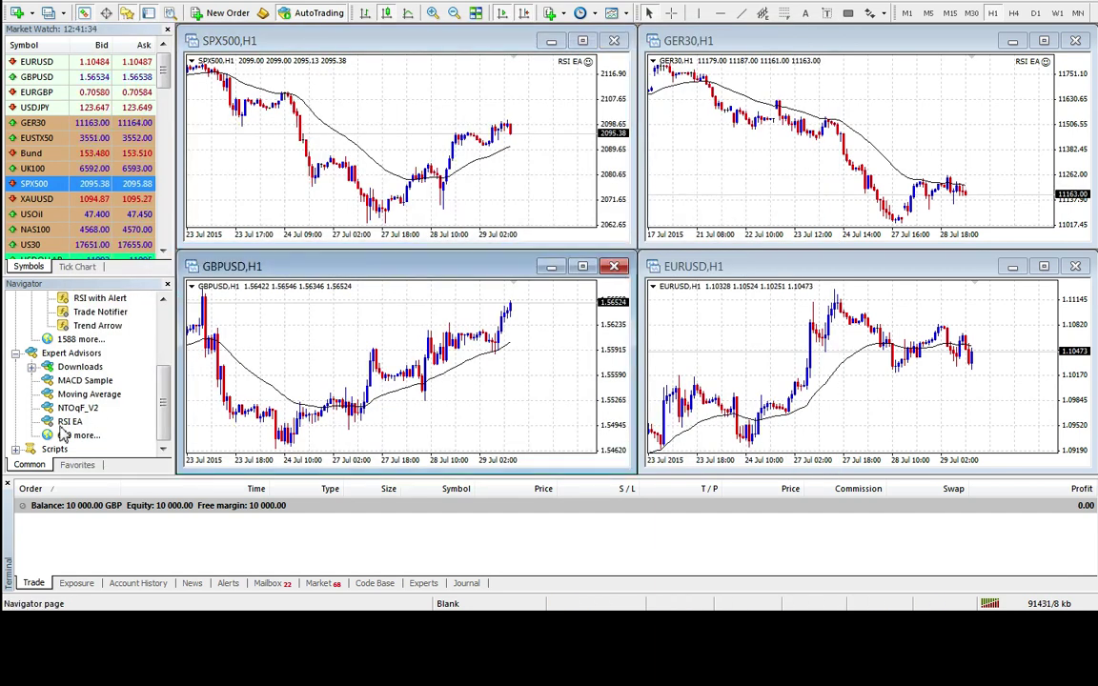
drag(67, 422, 374, 293)
drag(386, 44, 472, 57)
Set overbought 90, oversold 40, lot size 0.1, take profit and stop loss 20, then attach.
double_click(512, 160)
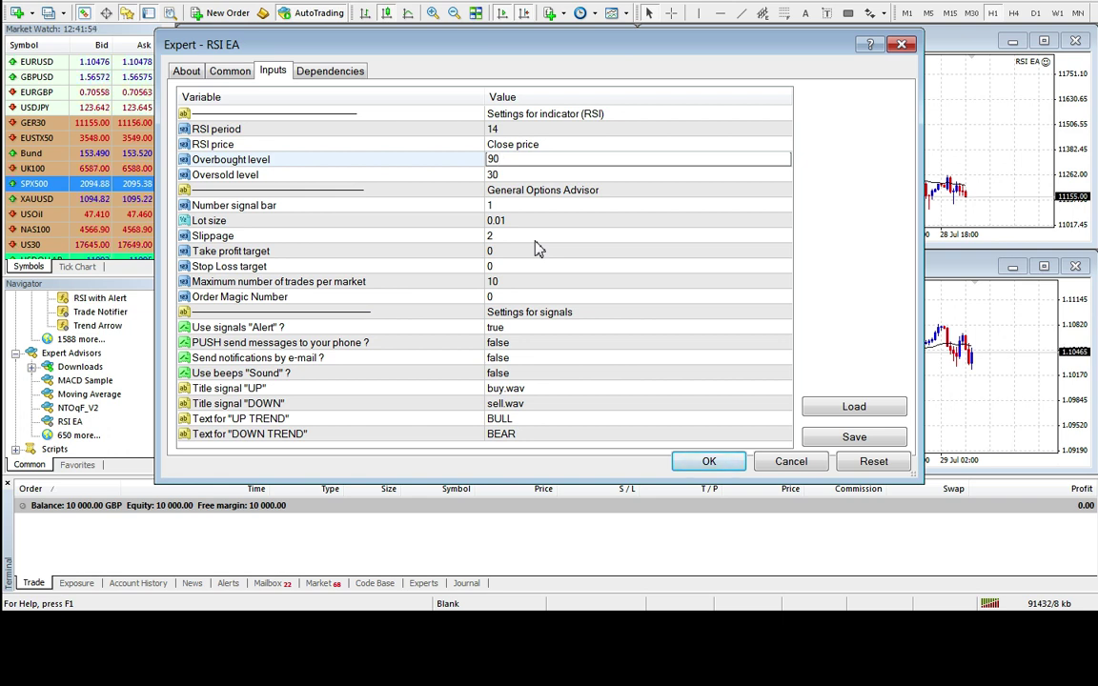
click(521, 178)
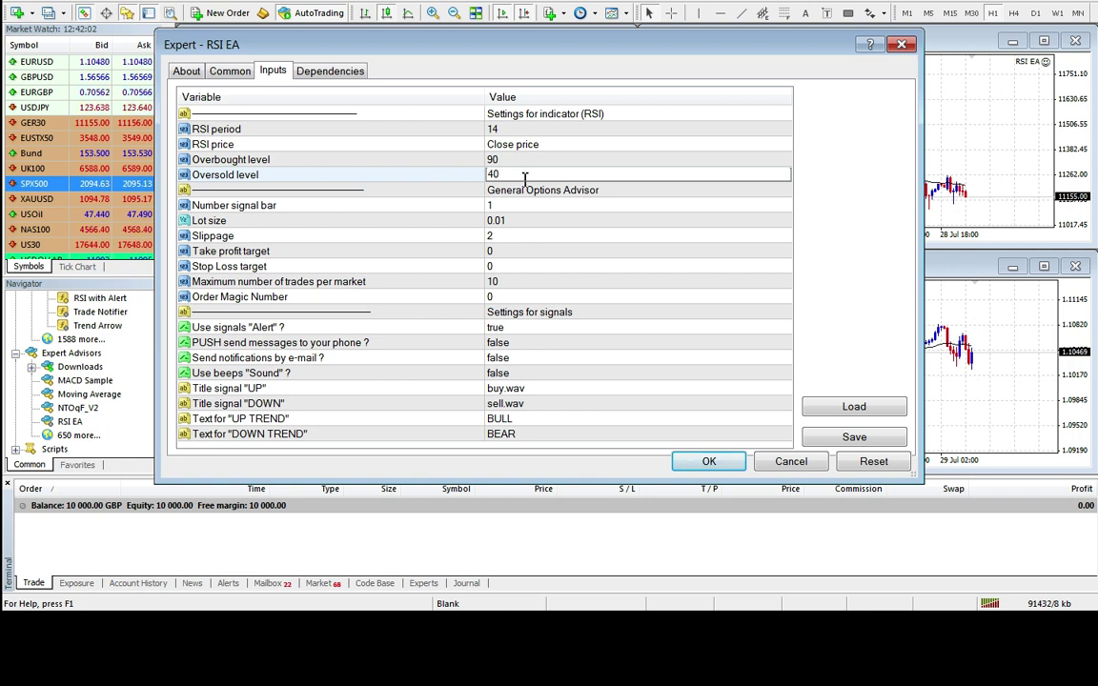
click(526, 222)
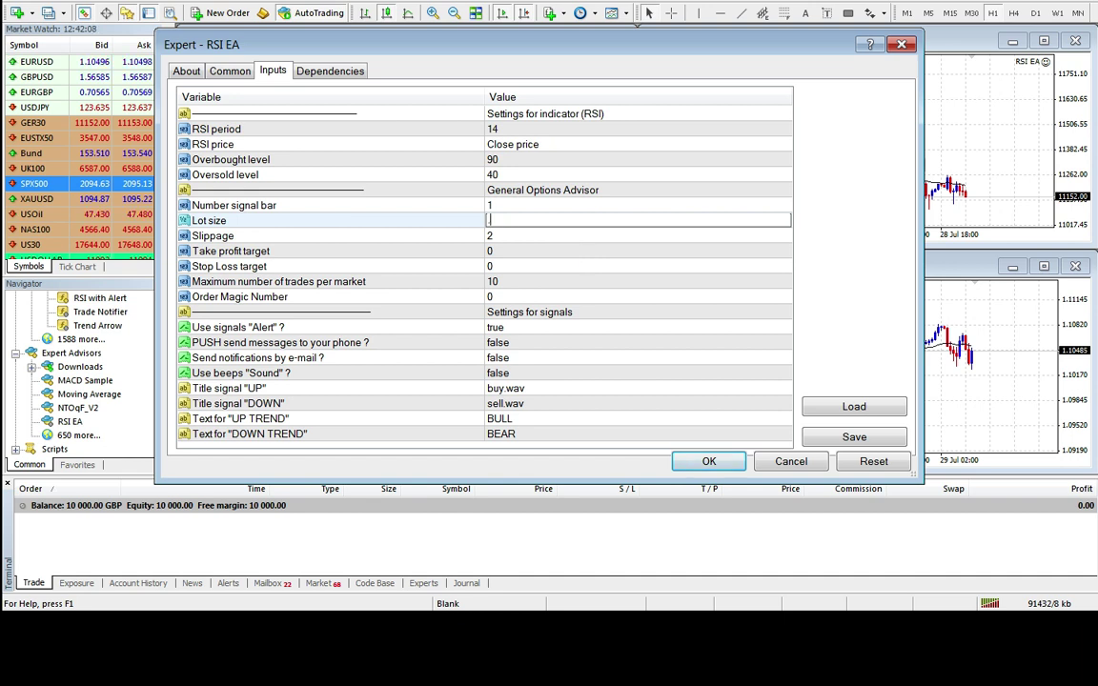
text(.1)
click(510, 249)
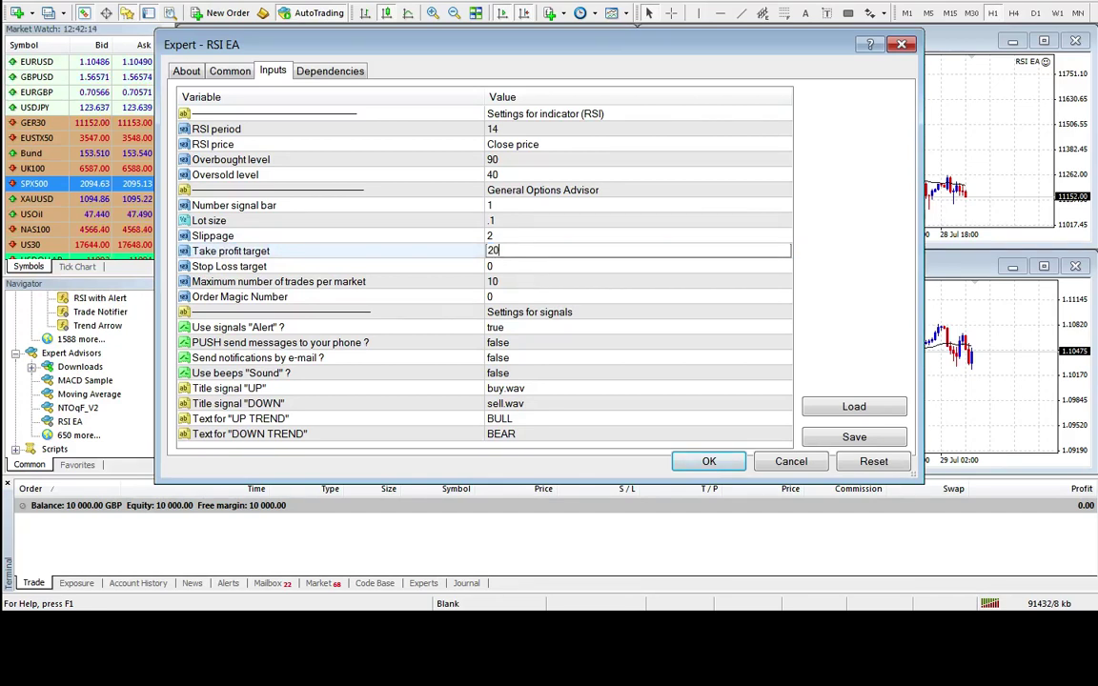
click(517, 268)
click(517, 268)
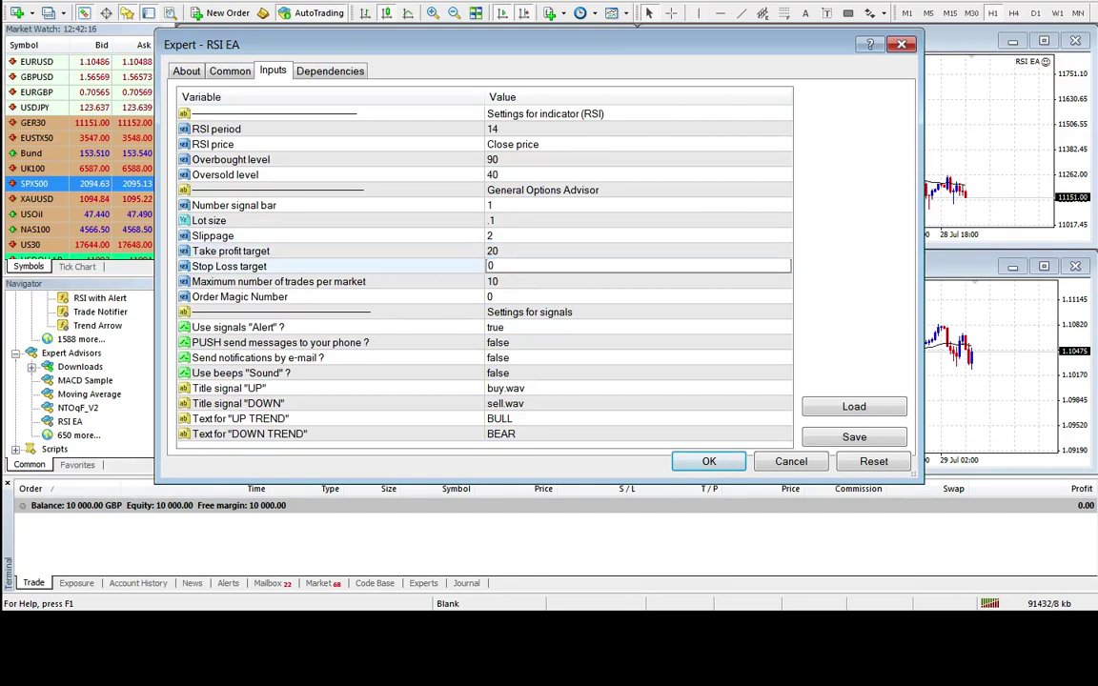
click(508, 282)
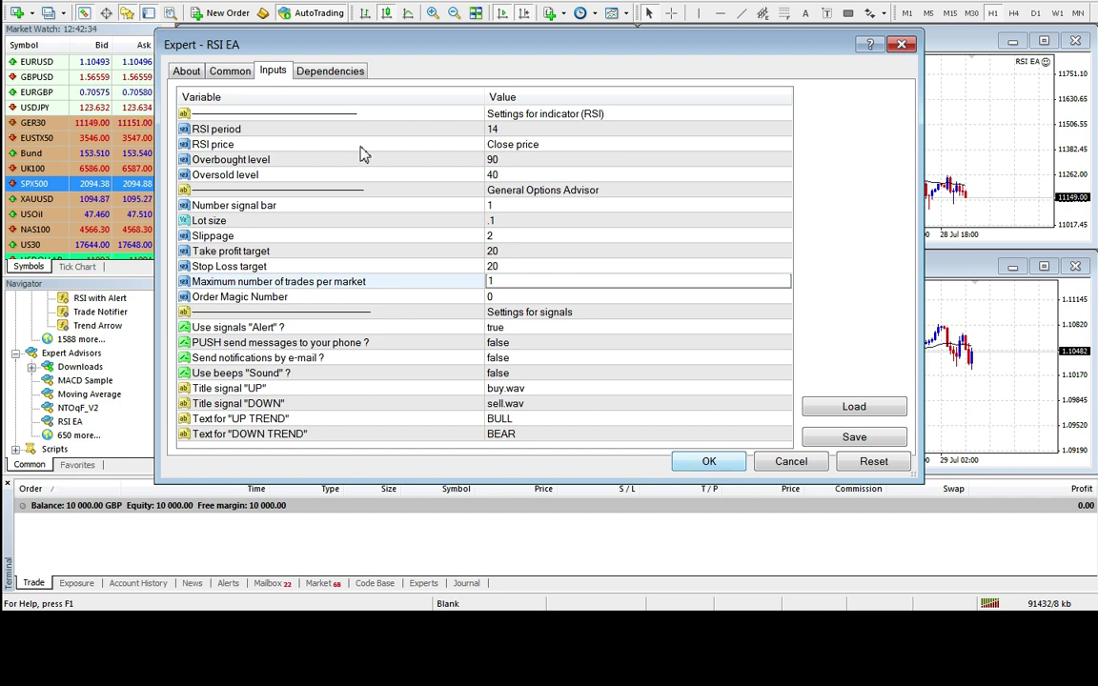
click(211, 71)
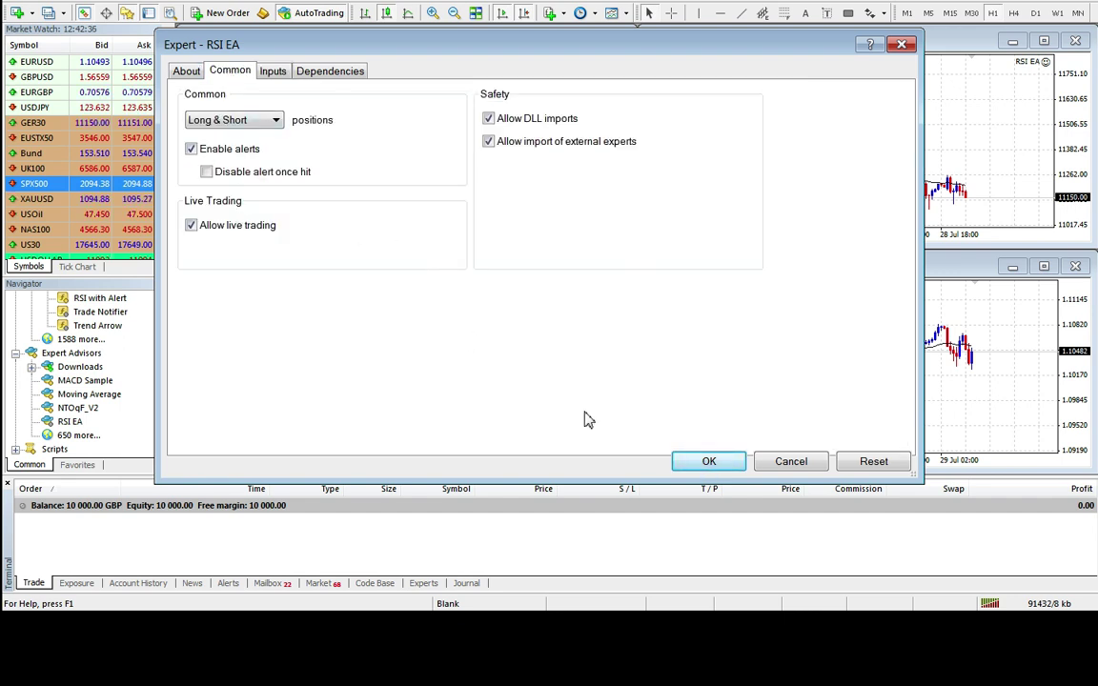
click(709, 461)
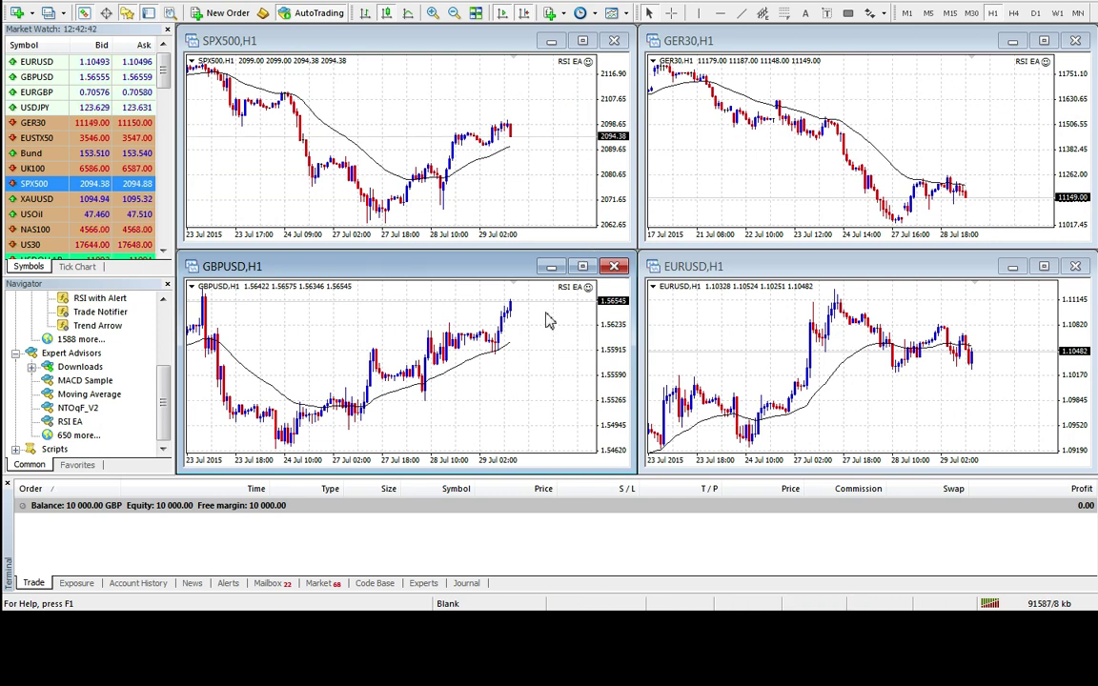
Drop the RSI EA onto the EURUSD chart, keeping Overbought at 70.
click(686, 287)
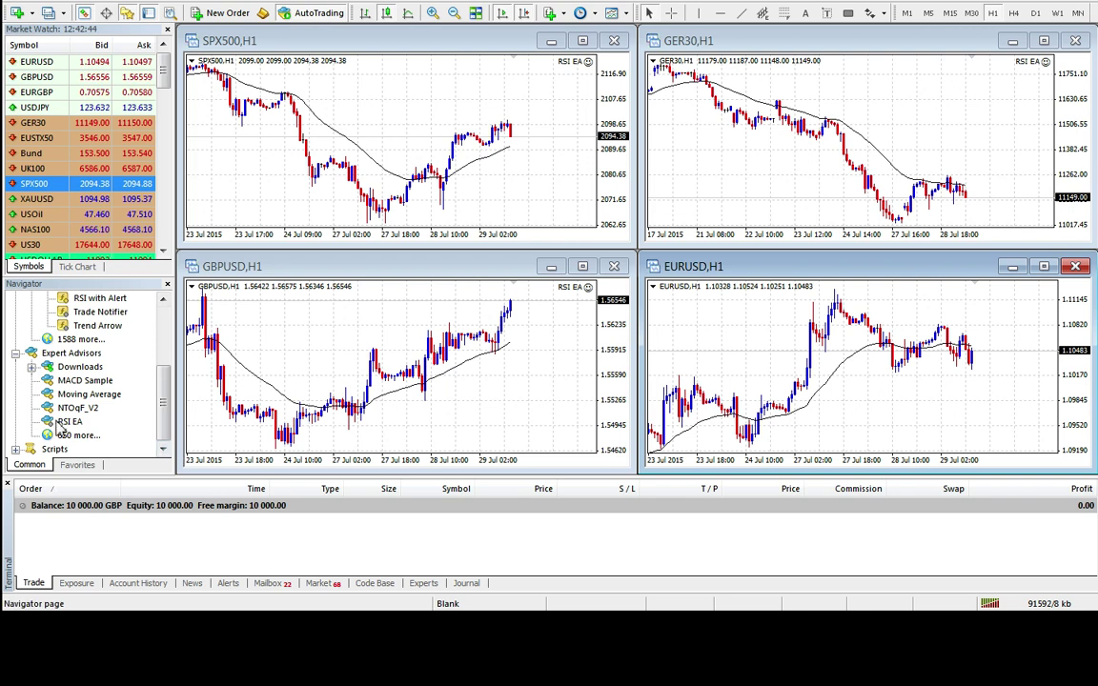
drag(62, 427, 728, 360)
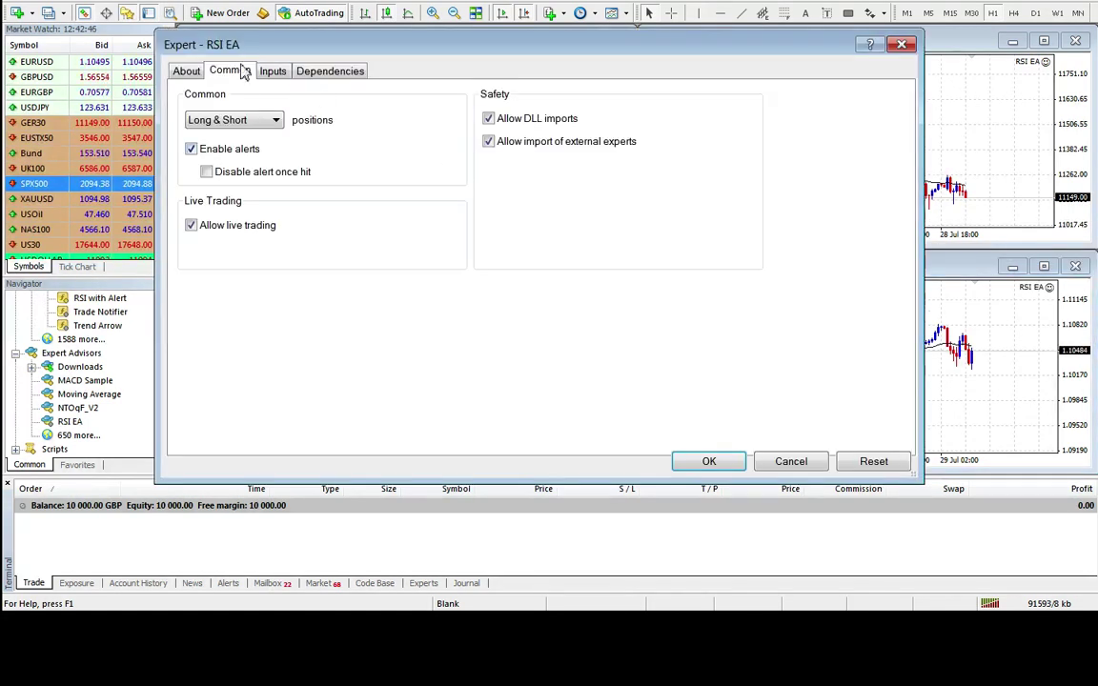
click(271, 72)
double_click(504, 161)
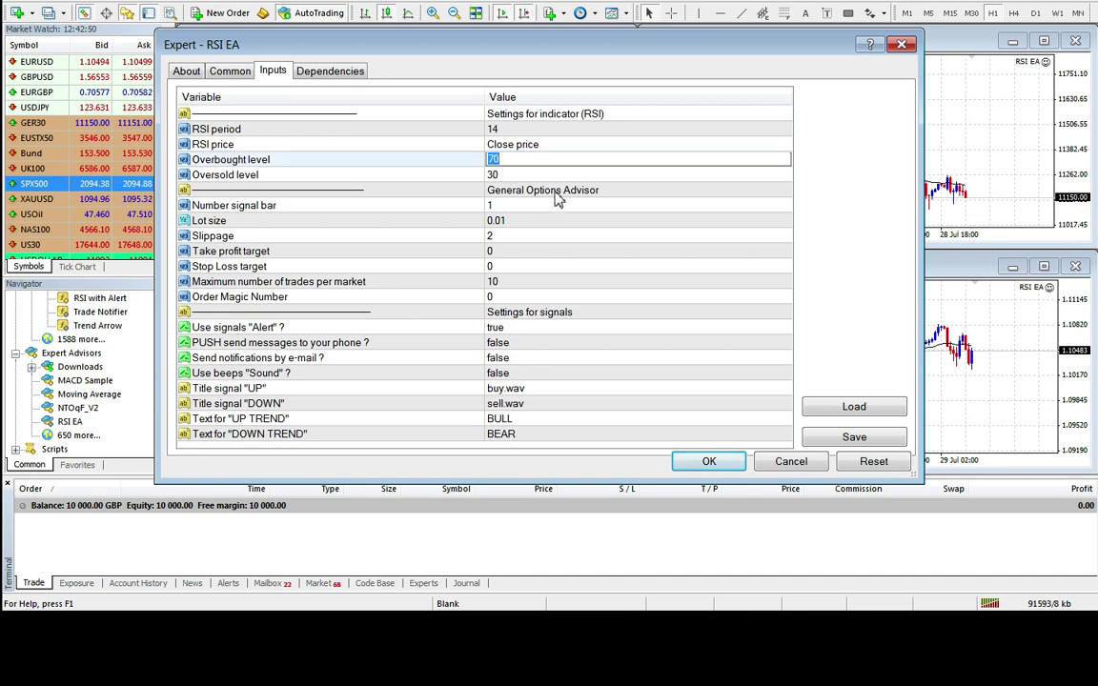
click(533, 191)
Set take profit 20, stop loss 20, maximum trades 1 and lot size 0.1, then attach.
click(462, 237)
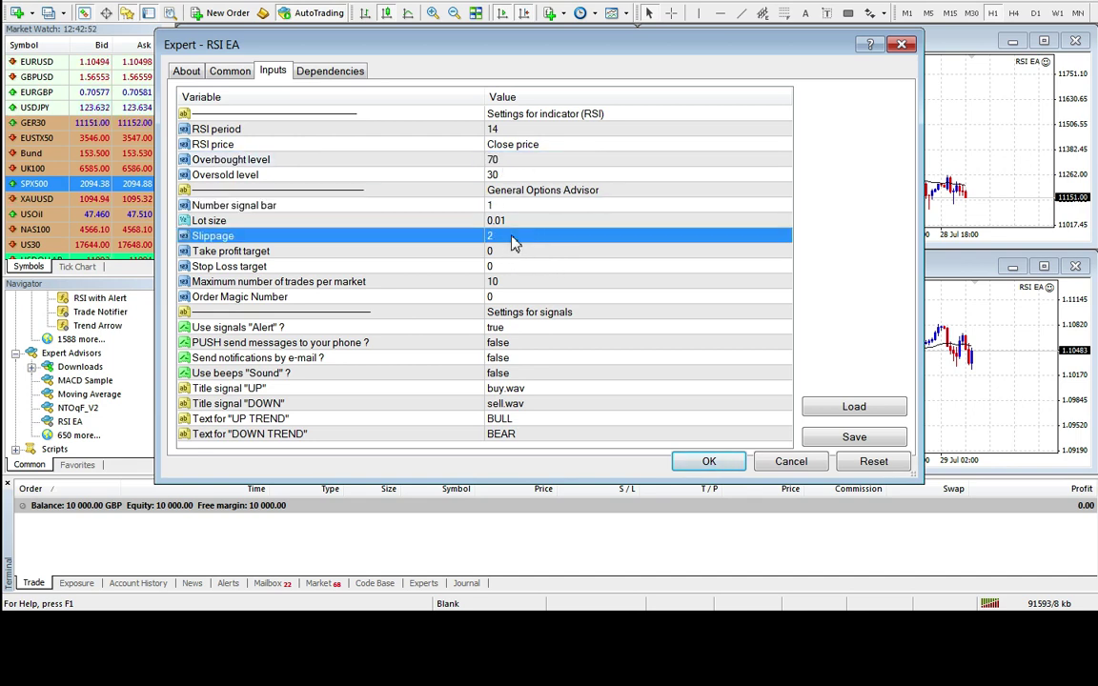
double_click(520, 252)
text(20)
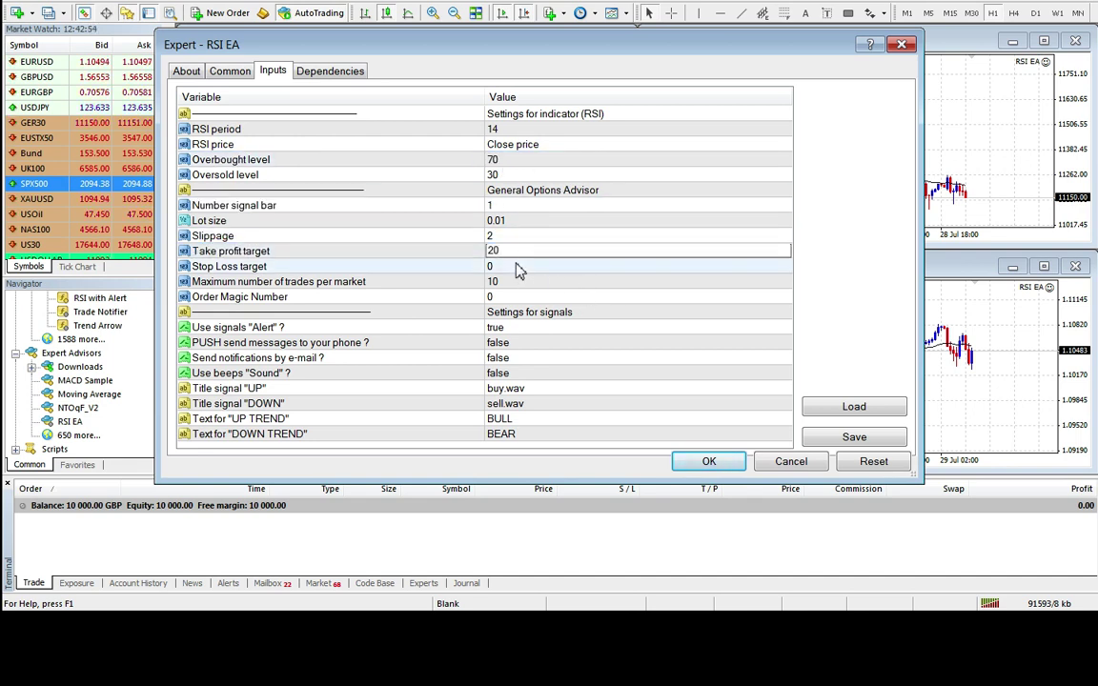
click(515, 266)
double_click(515, 266)
text(20)
double_click(516, 282)
text(1)
click(454, 222)
double_click(454, 222)
text(0.1)
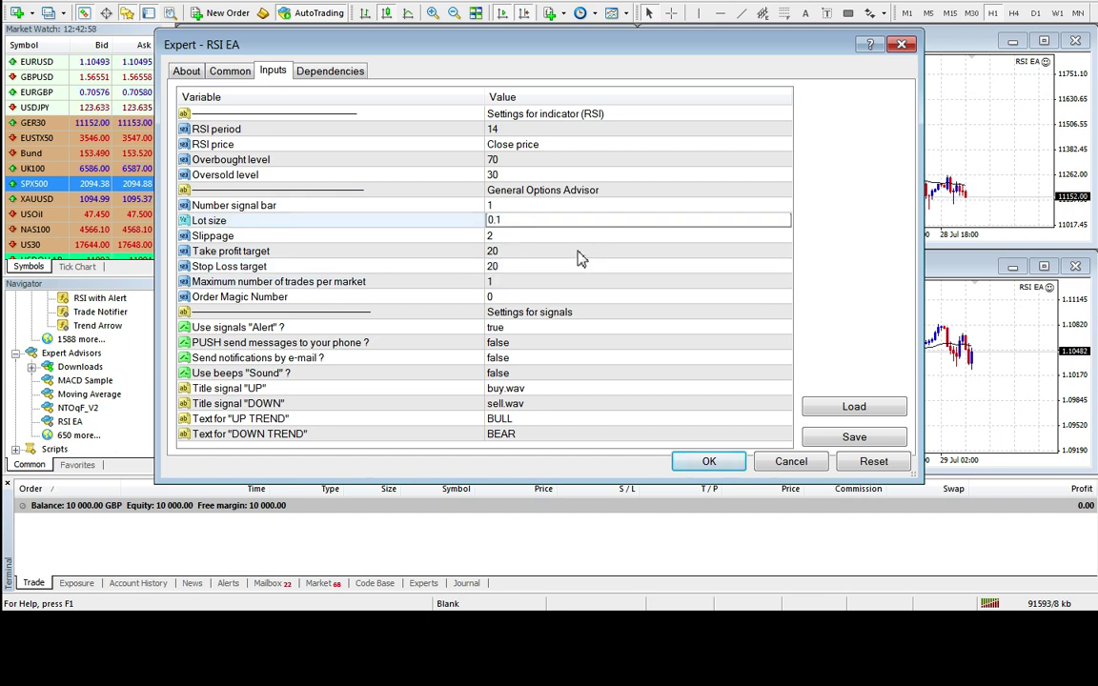
click(707, 461)
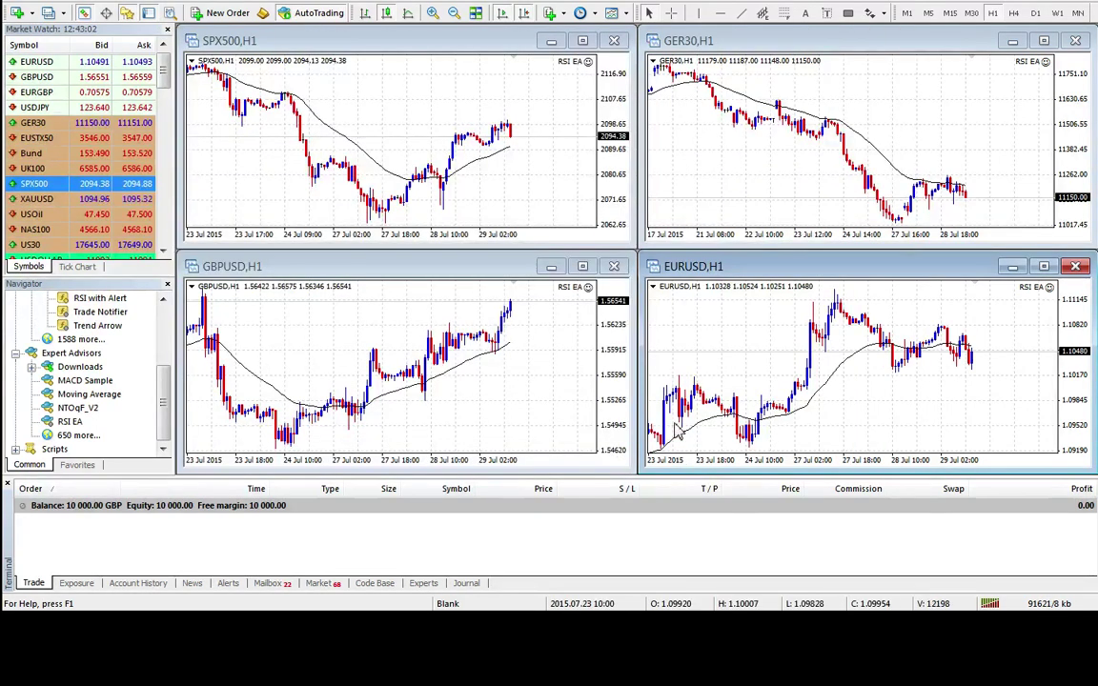
Switch the SPX500, GER30, EURUSD and GBPUSD charts to M1, then reselect SPX500 and GER30.
click(440, 138)
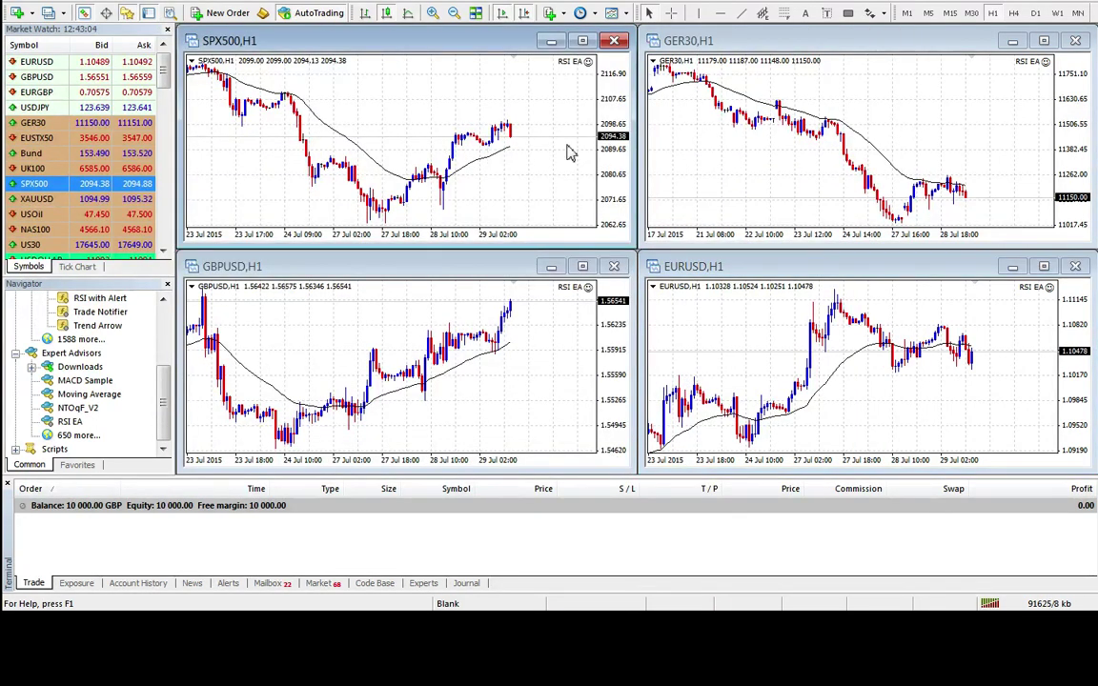
click(906, 13)
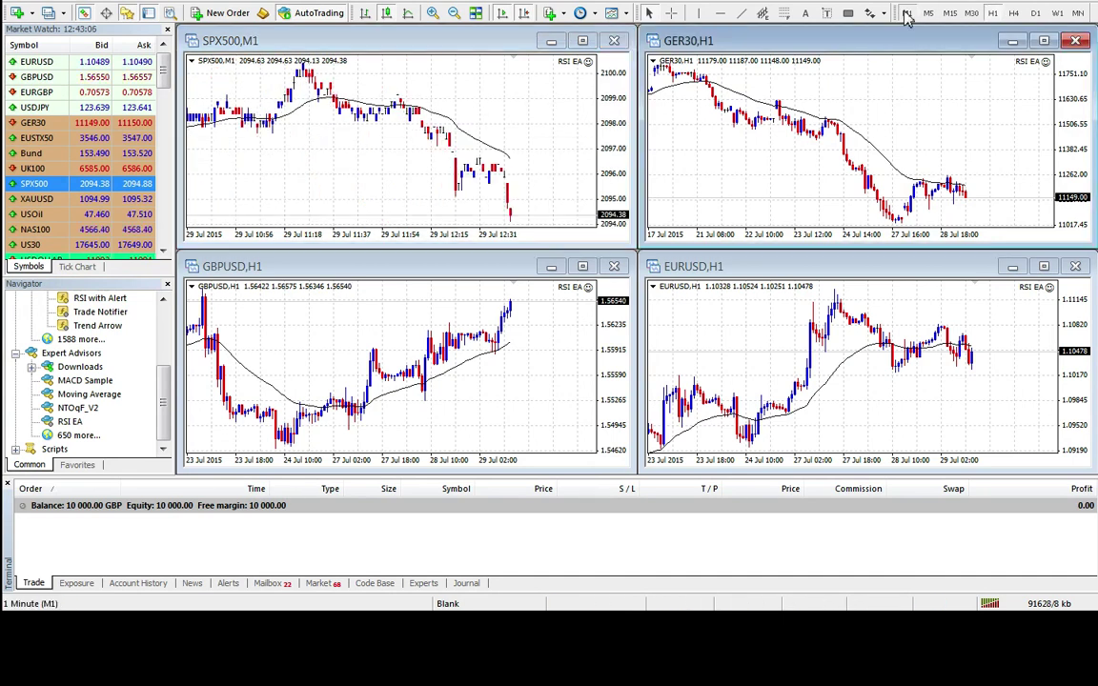
click(906, 13)
click(906, 13)
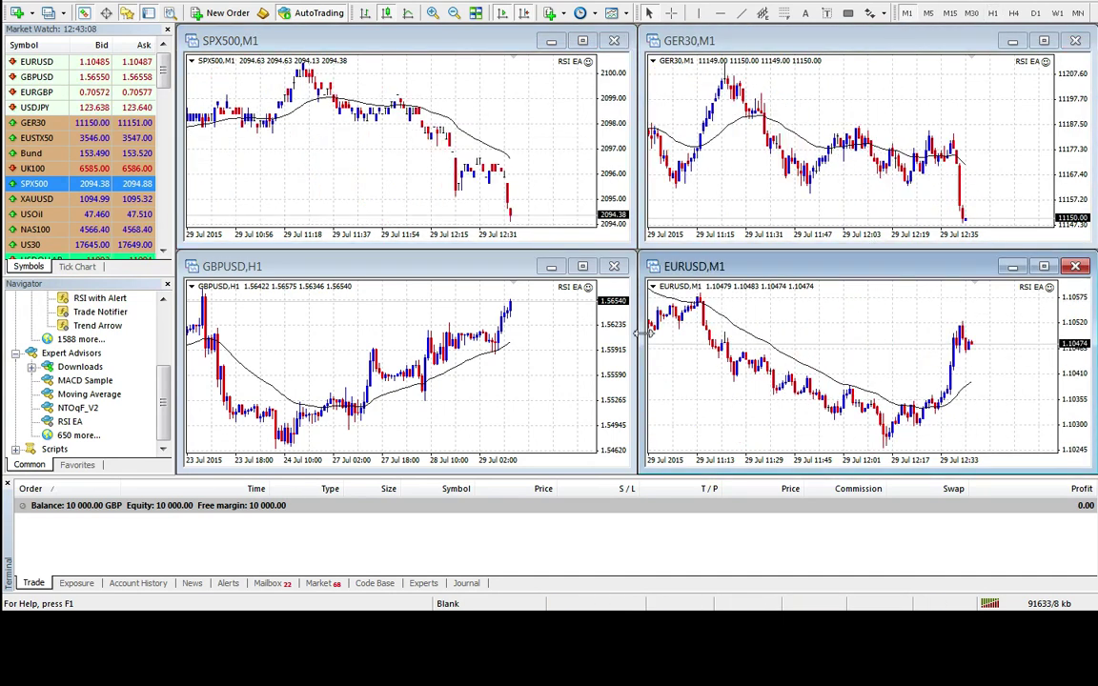
click(540, 318)
click(906, 14)
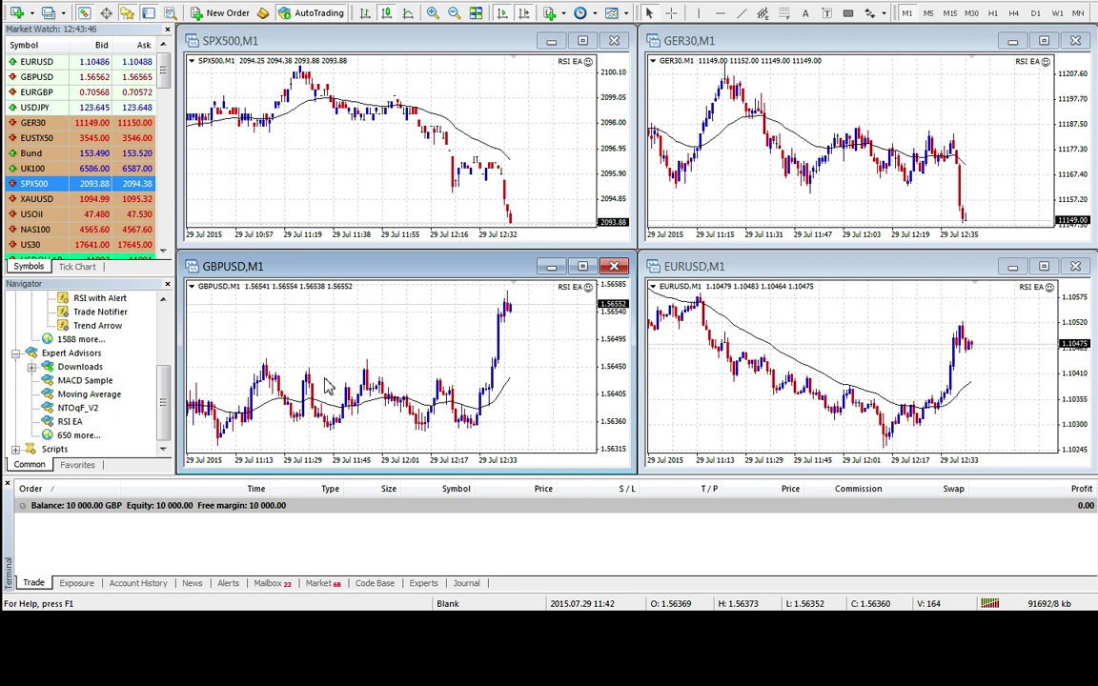
click(461, 187)
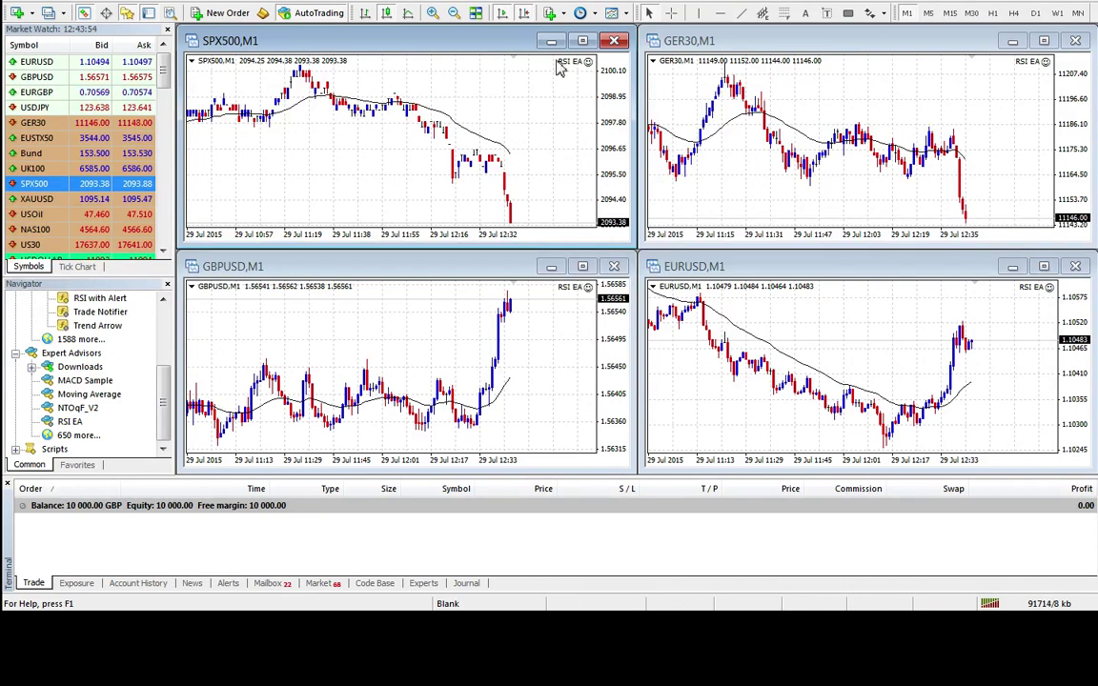
click(766, 110)
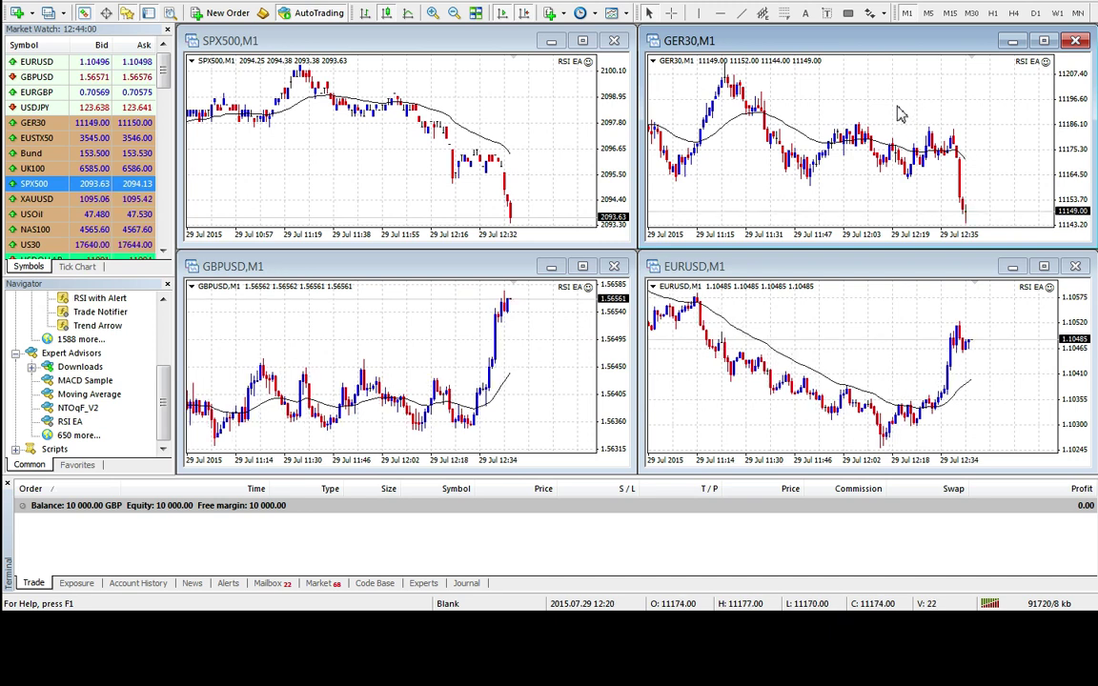
Review the GER30 chart's EA overbought and oversold settings without changing them.
key(F7)
click(508, 162)
click(508, 175)
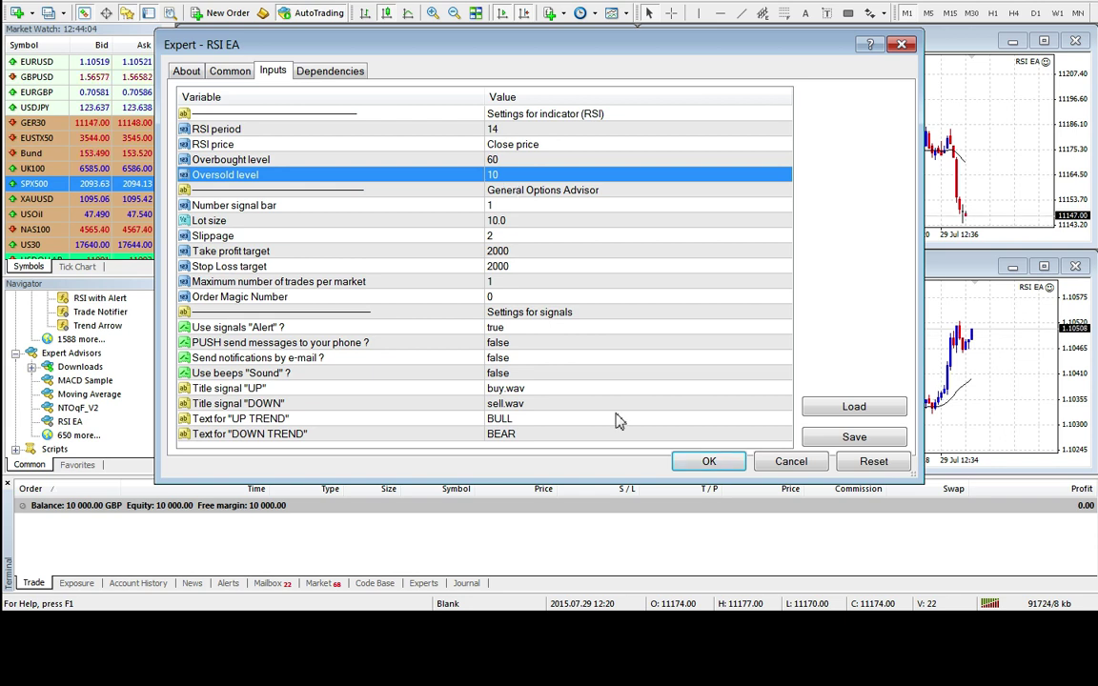
click(706, 461)
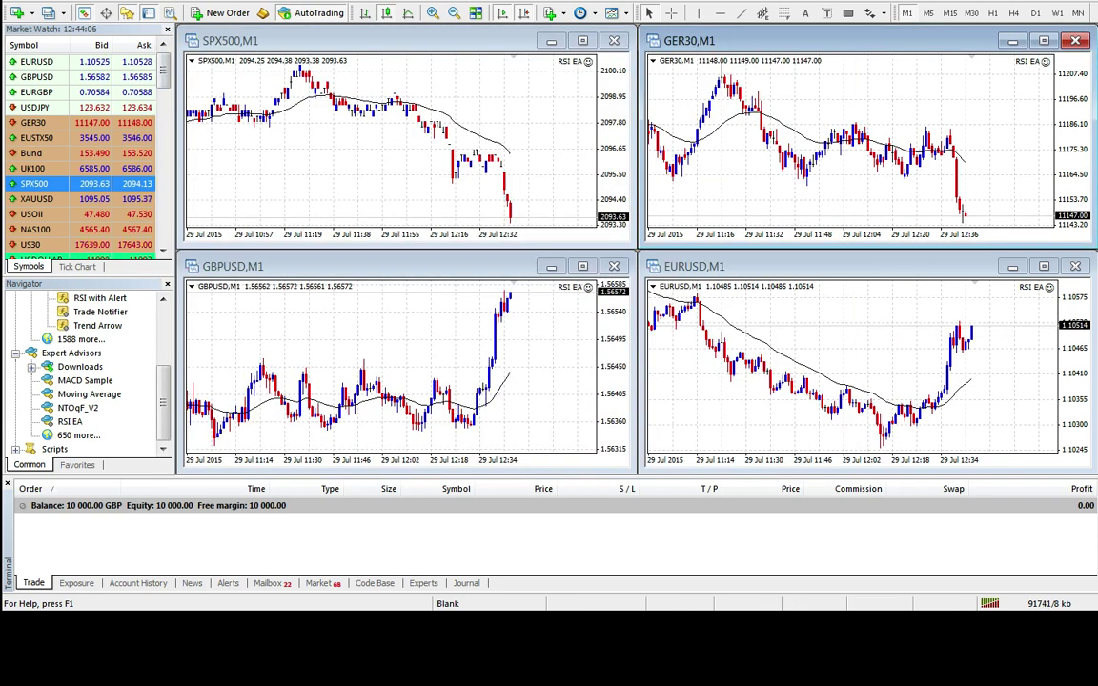
Add an RSI(14) pane with levels 10 and 60 to GER30, then open SPX500's EA settings.
click(95, 2)
mouse_move(139, 12)
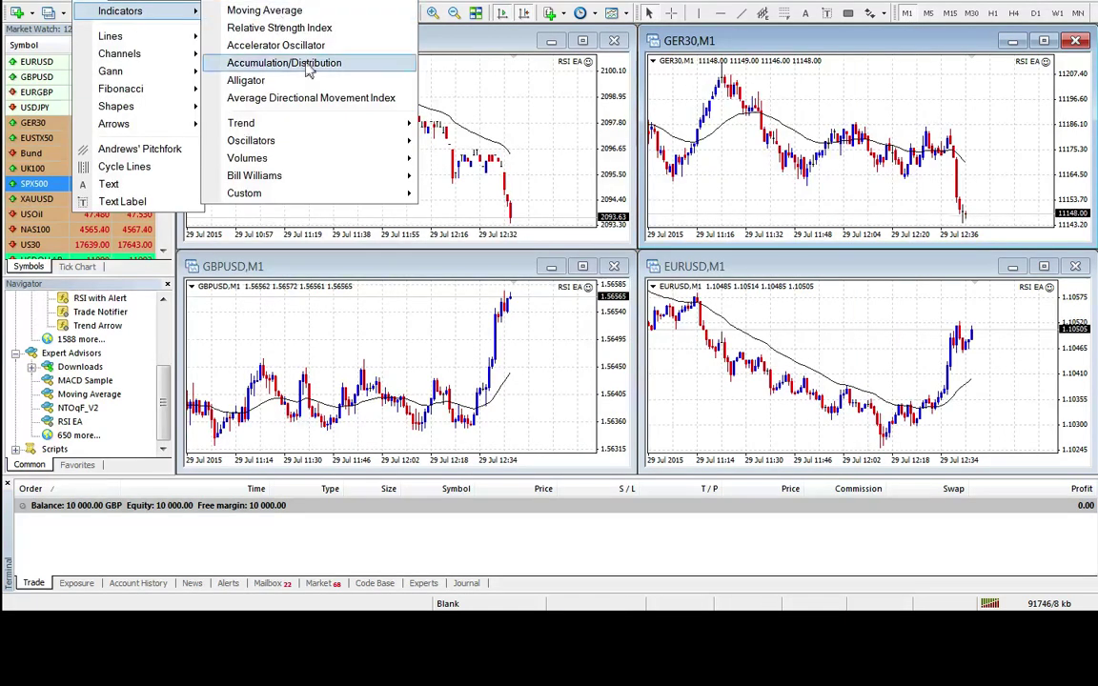
mouse_move(362, 143)
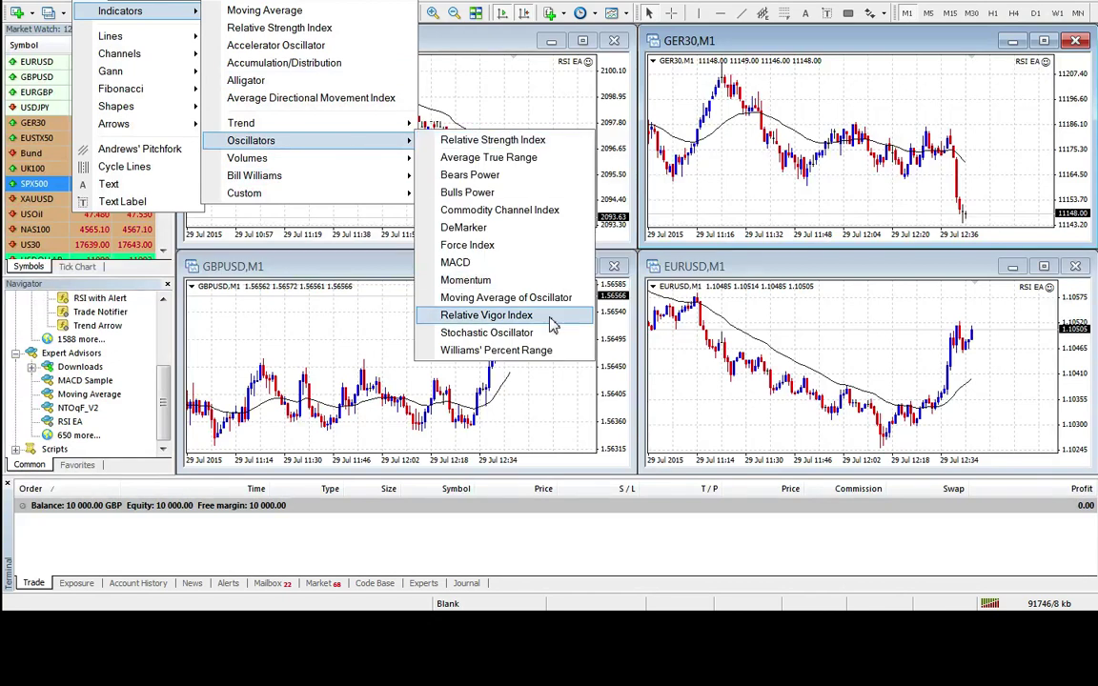
click(508, 141)
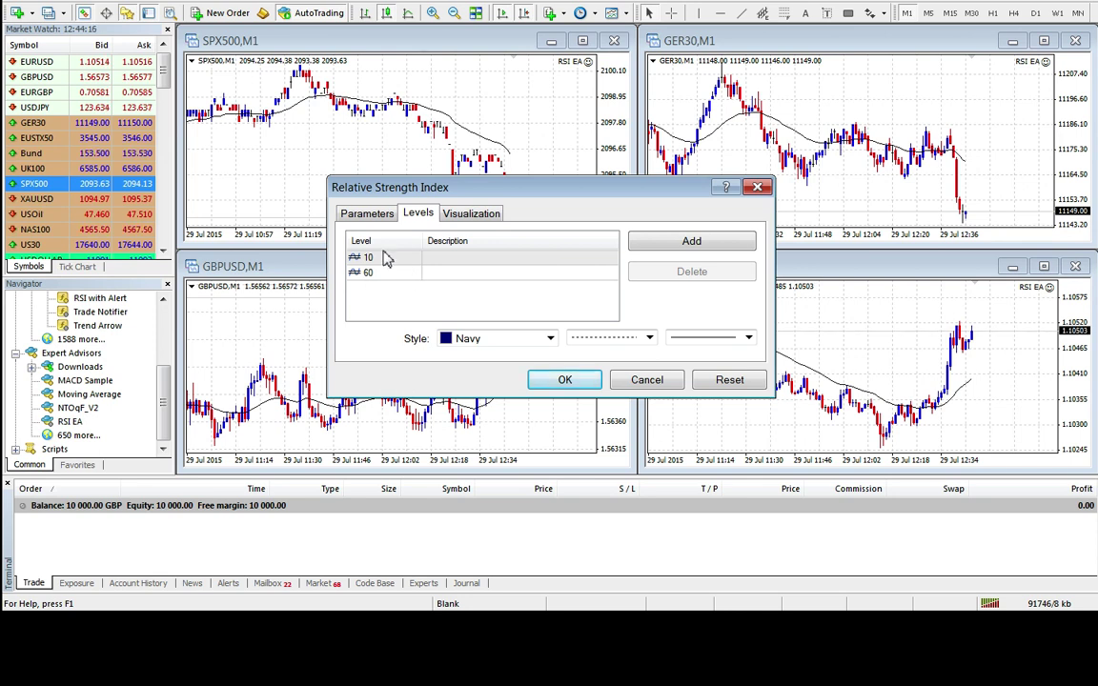
click(561, 381)
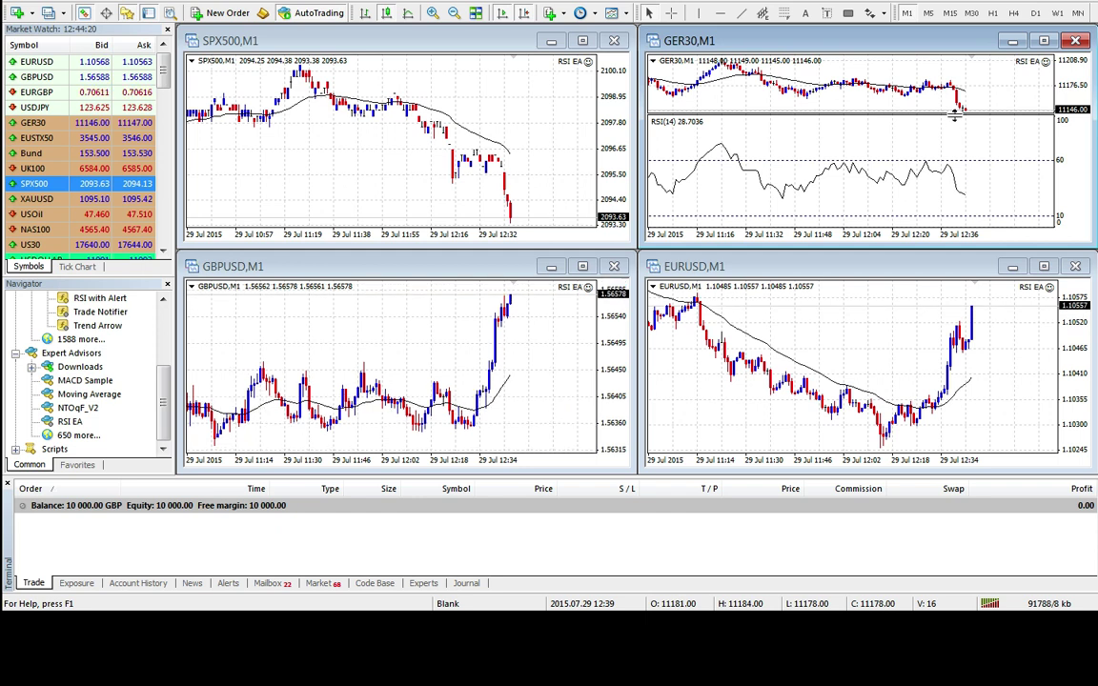
drag(953, 114, 962, 165)
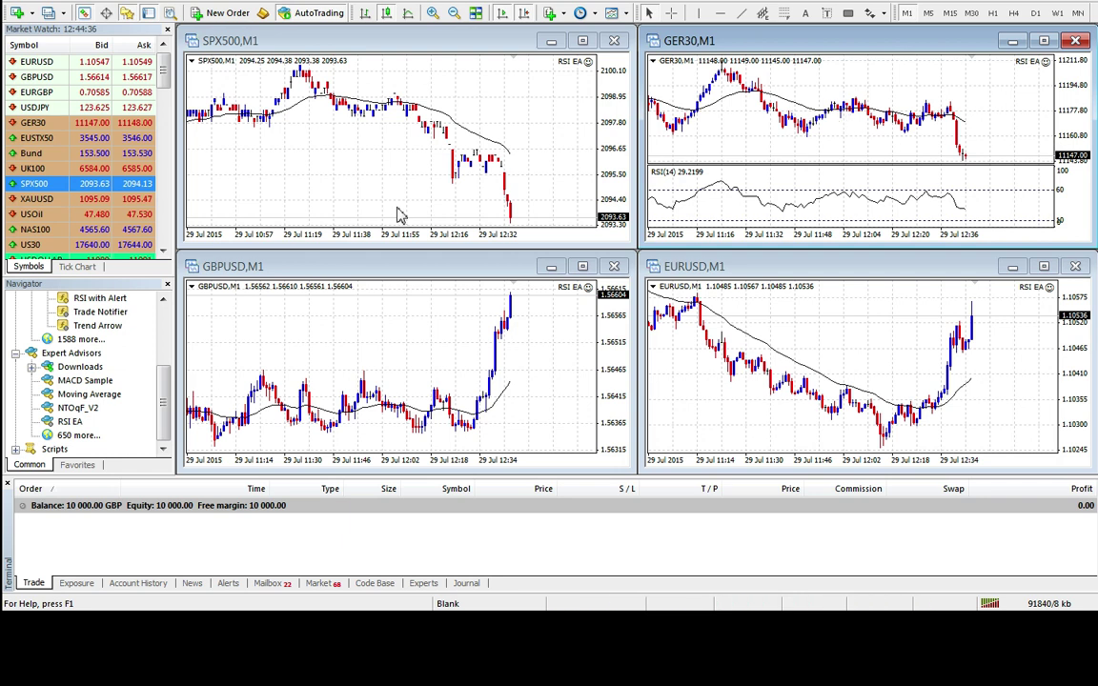
click(473, 134)
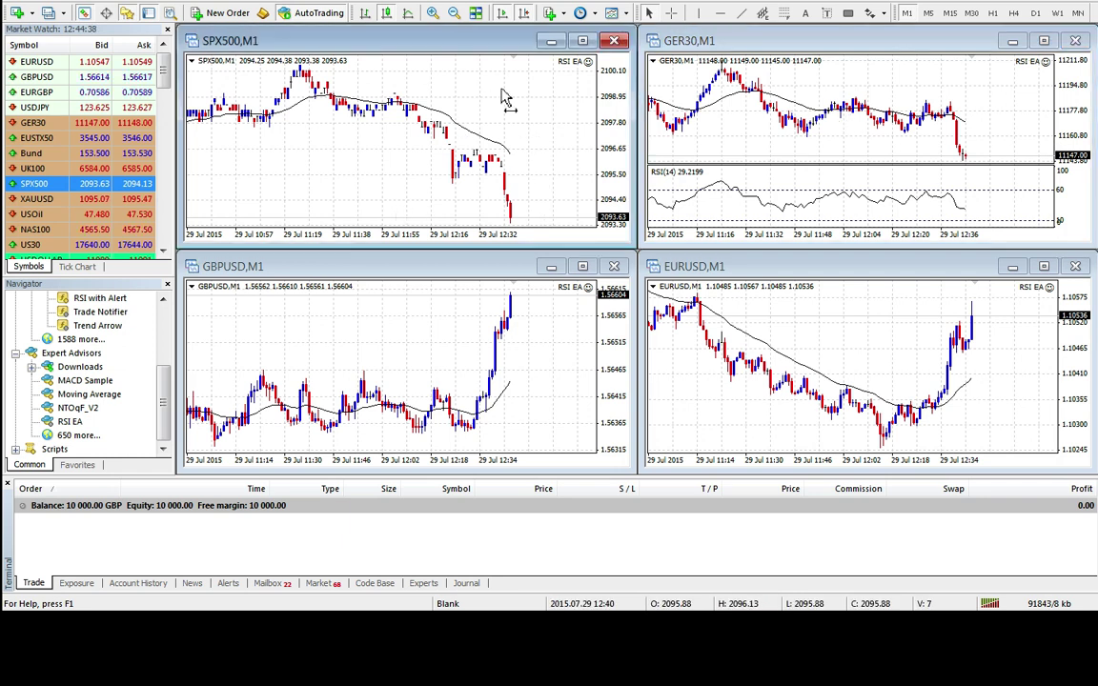
key(F7)
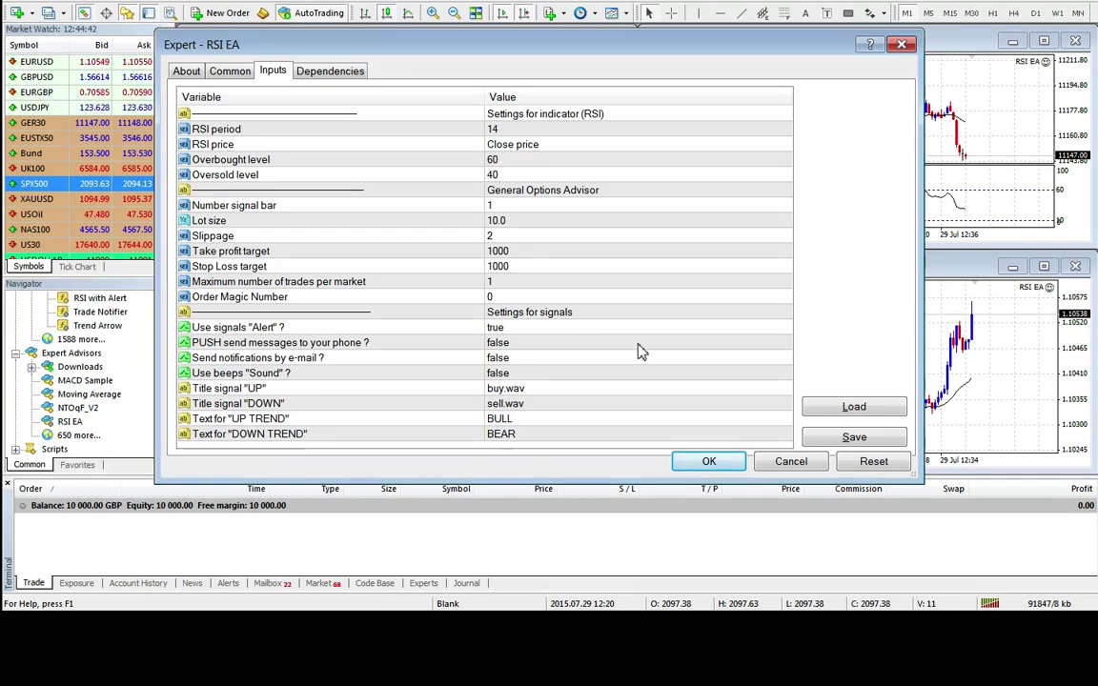
Add an RSI(14) pane to SPX500 with levels 40 and 60, then select the GBPUSD chart.
click(706, 461)
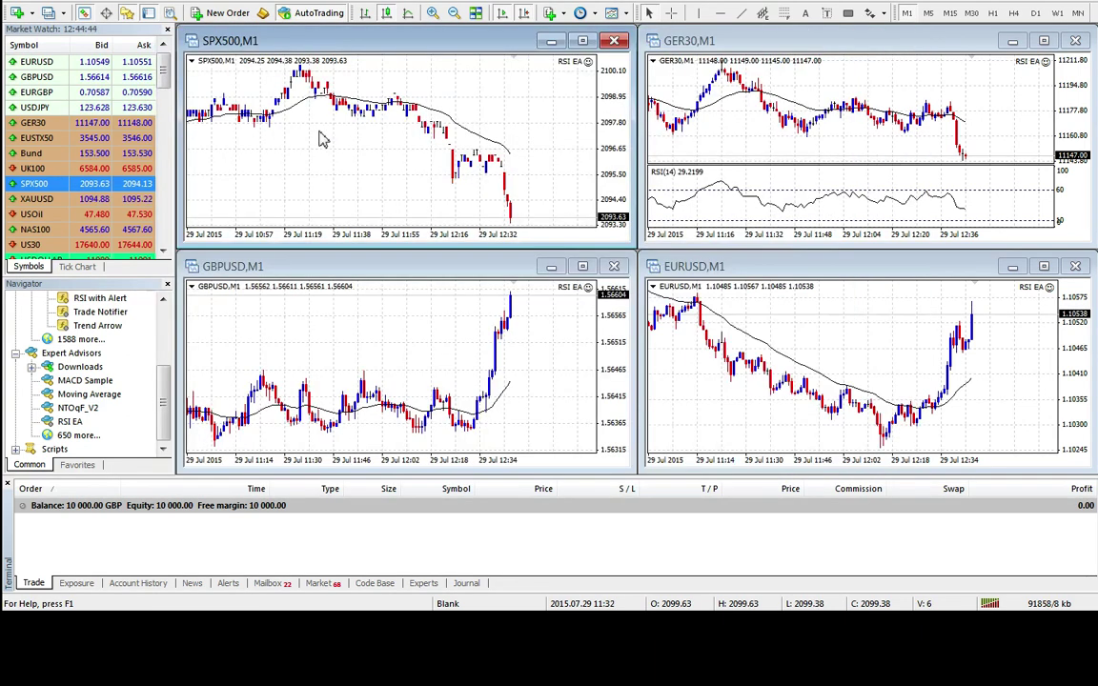
click(101, 2)
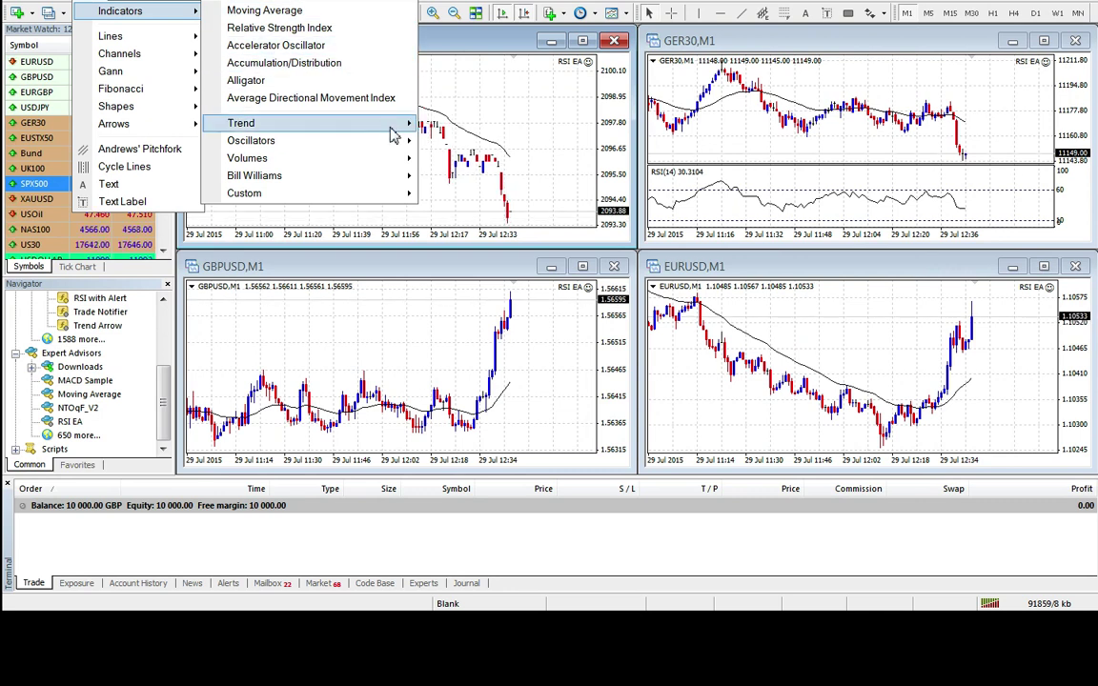
click(431, 140)
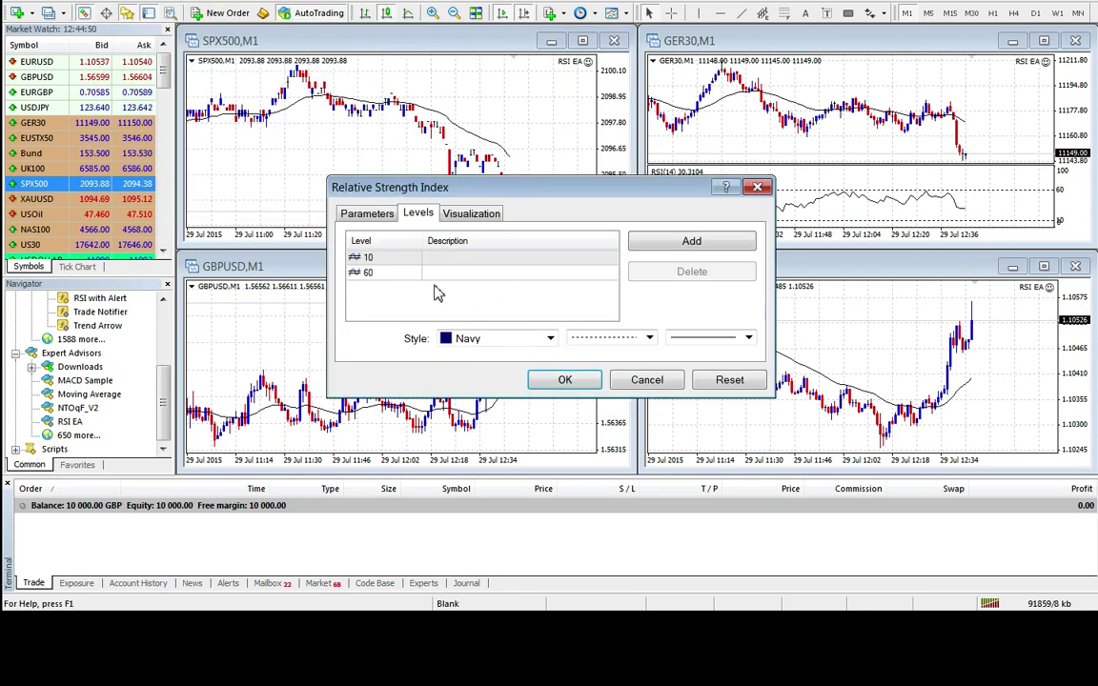
click(392, 259)
click(391, 259)
text(40)
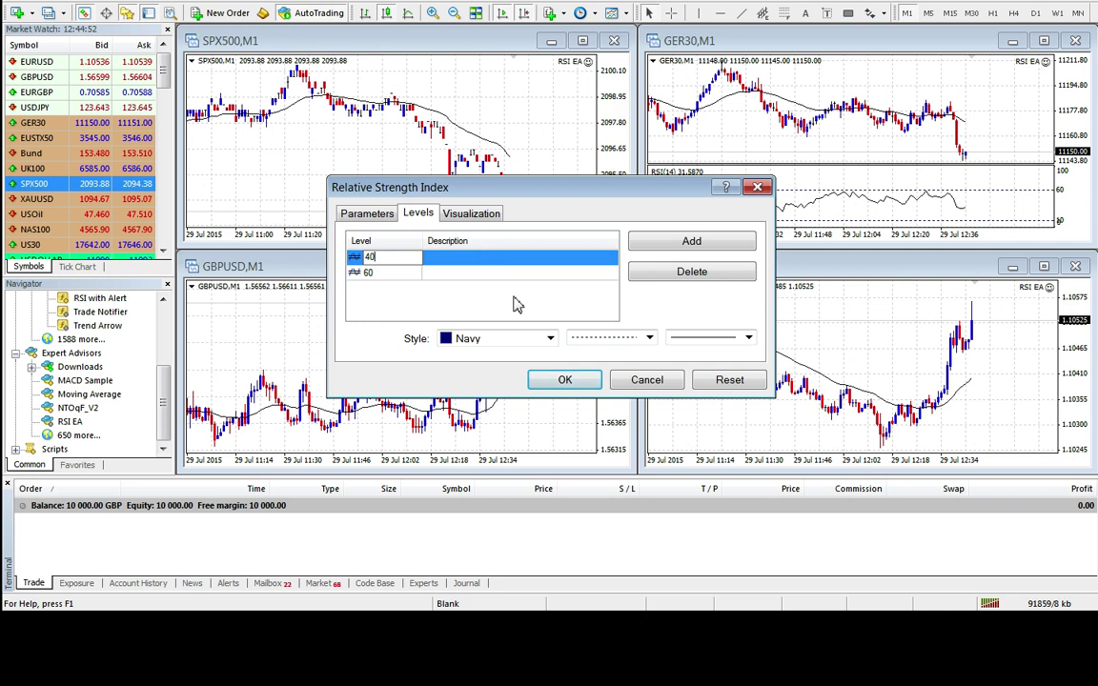
click(575, 381)
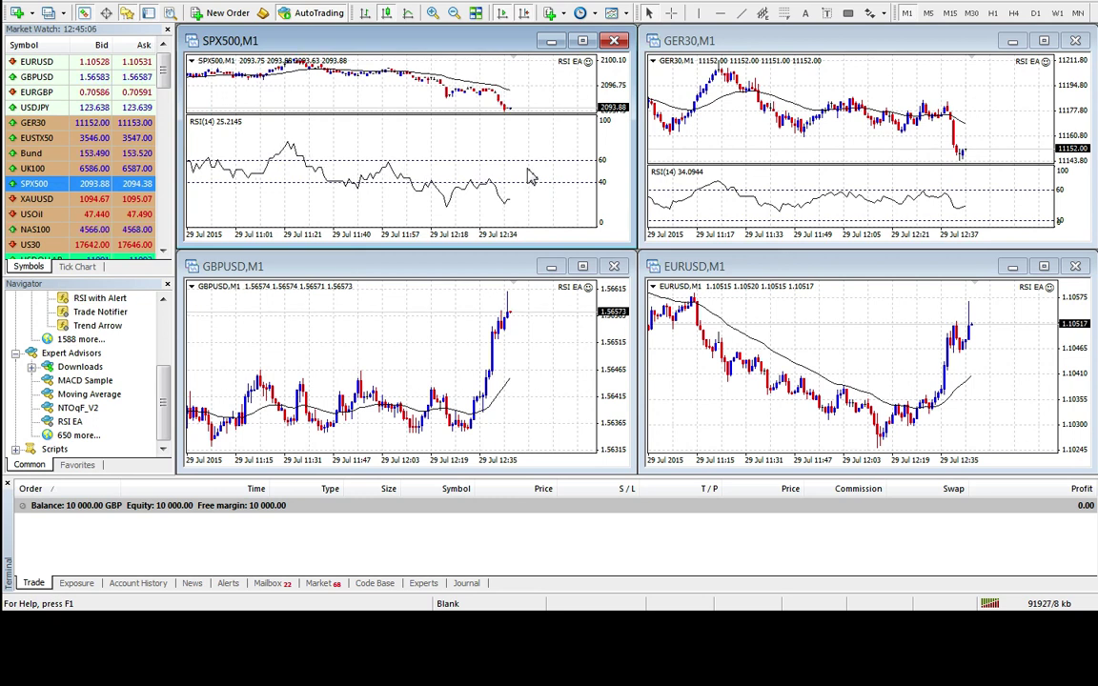
click(535, 384)
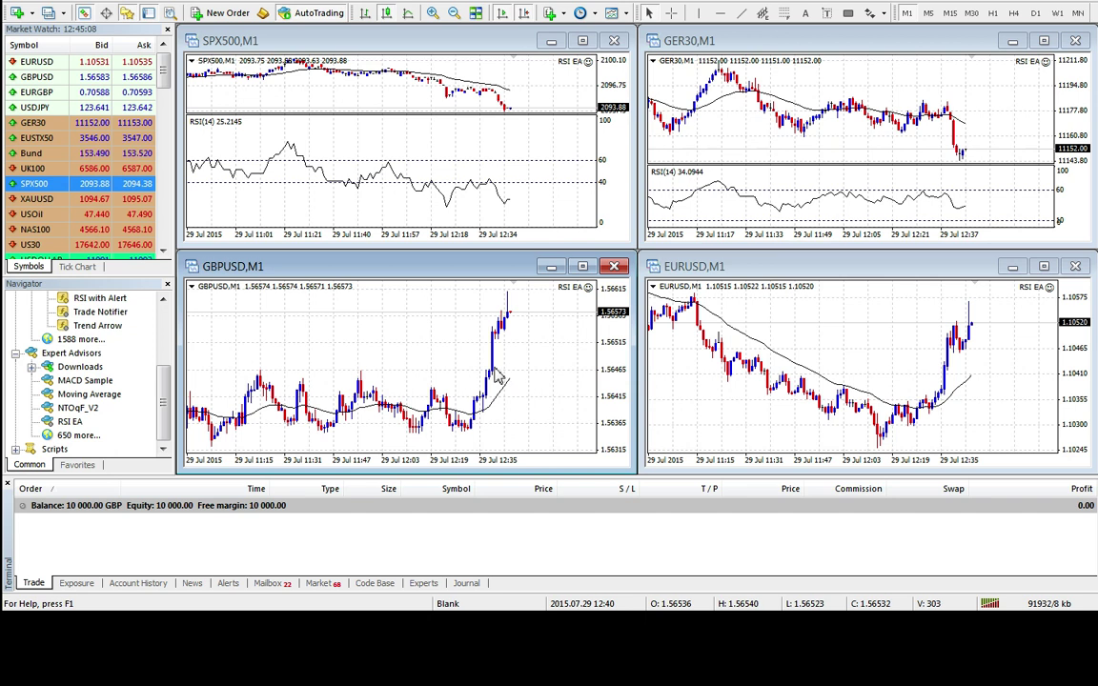
Check GBPUSD's EA inputs, then add an RSI(14) pane with levels 40 and 90.
key(F7)
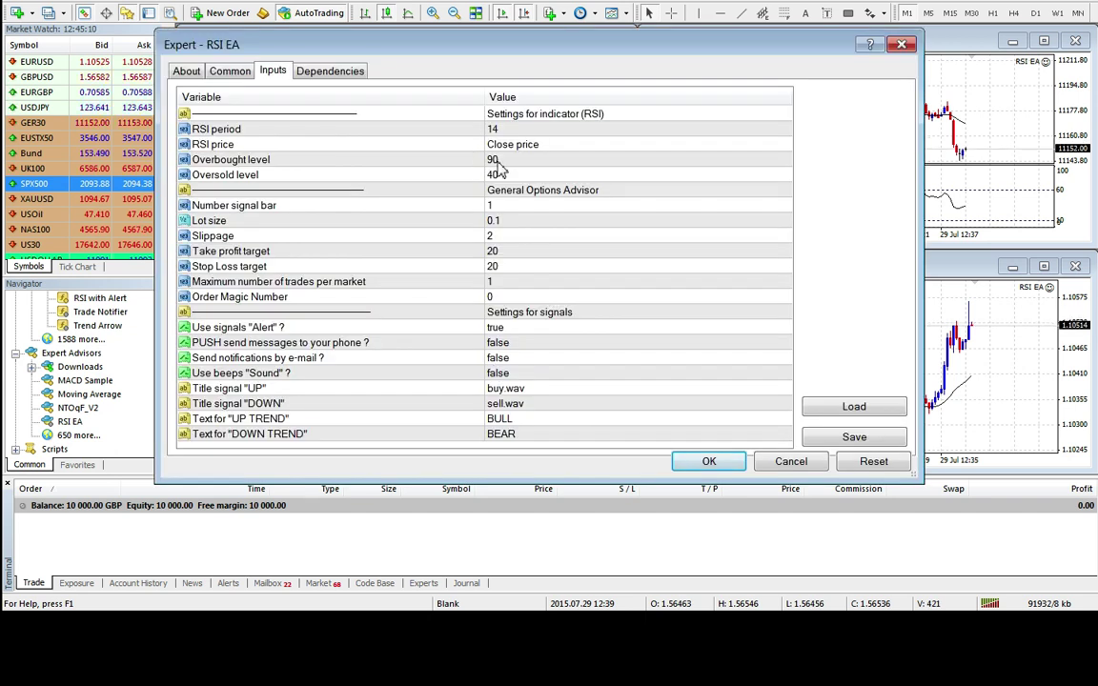
click(710, 462)
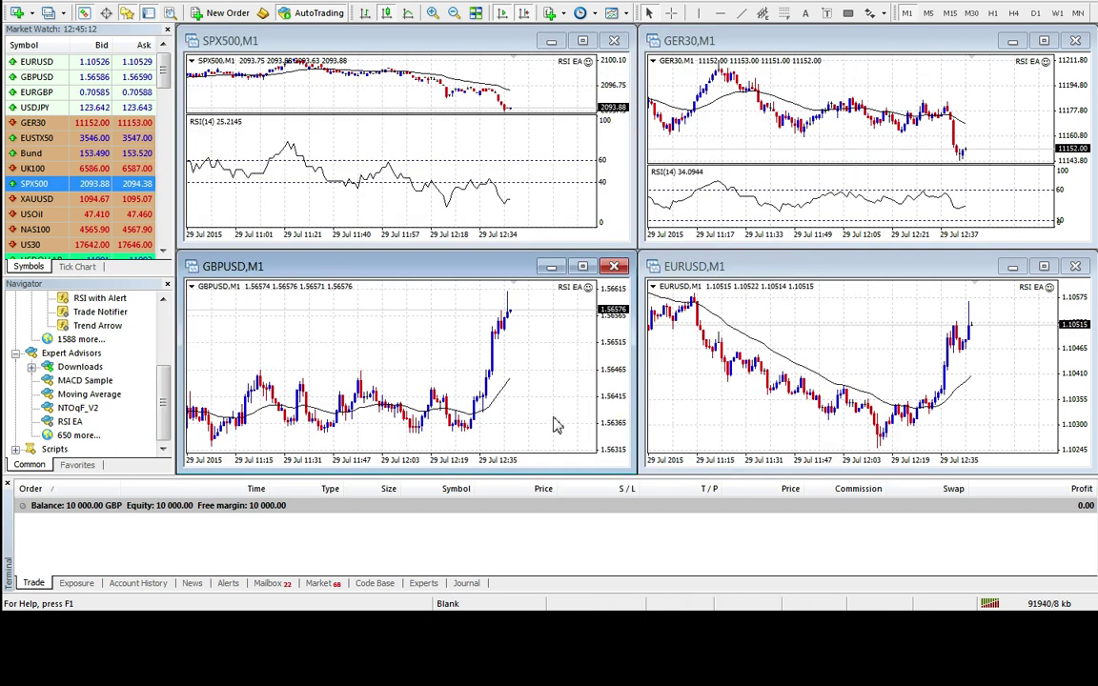
click(110, 3)
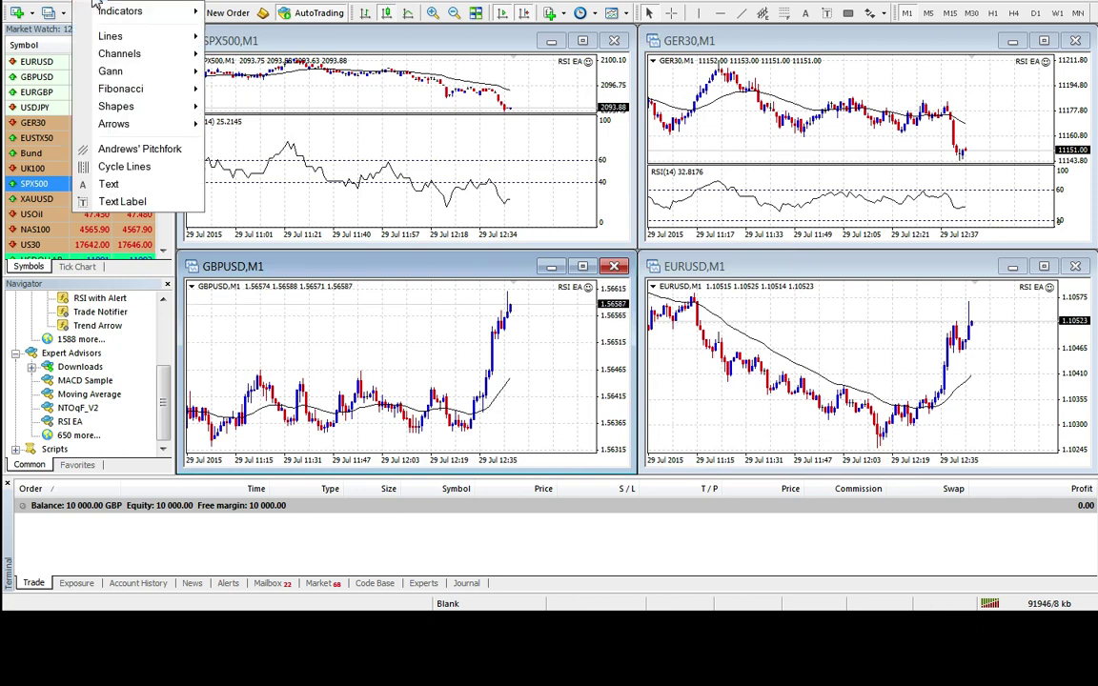
mouse_move(134, 11)
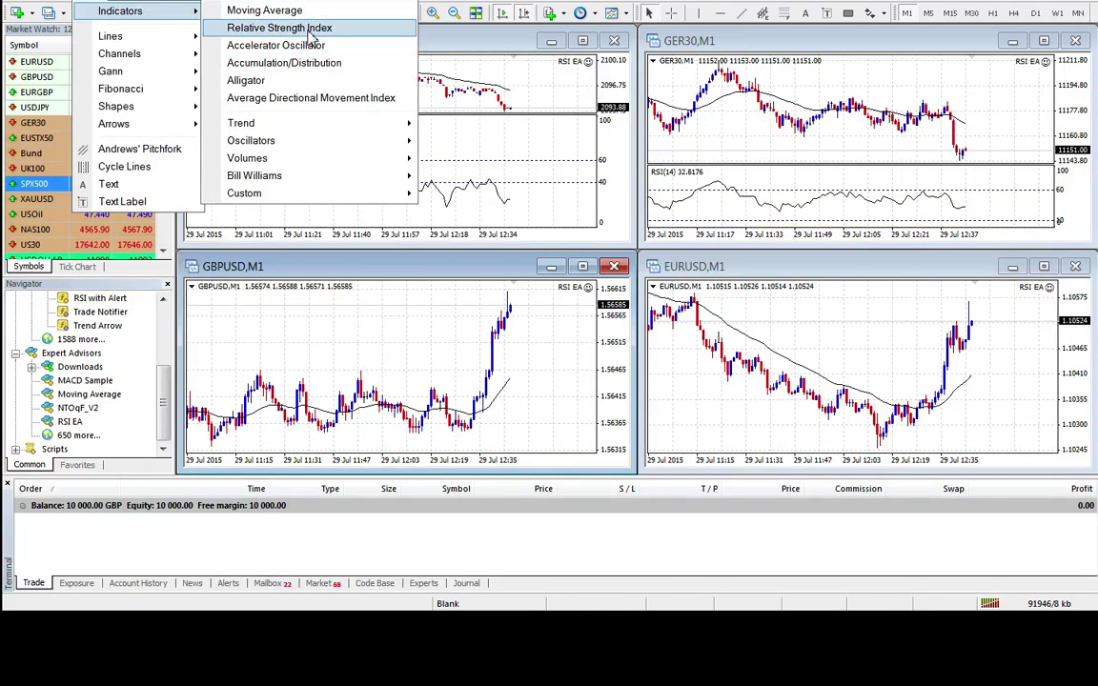
click(276, 28)
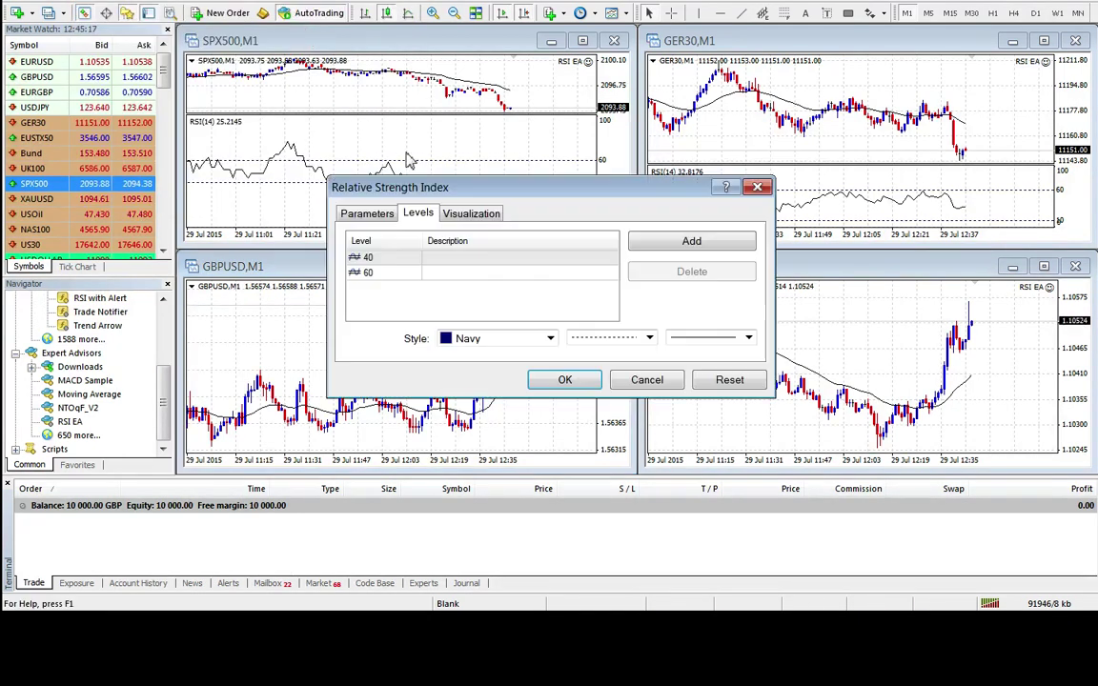
double_click(388, 274)
text(90)
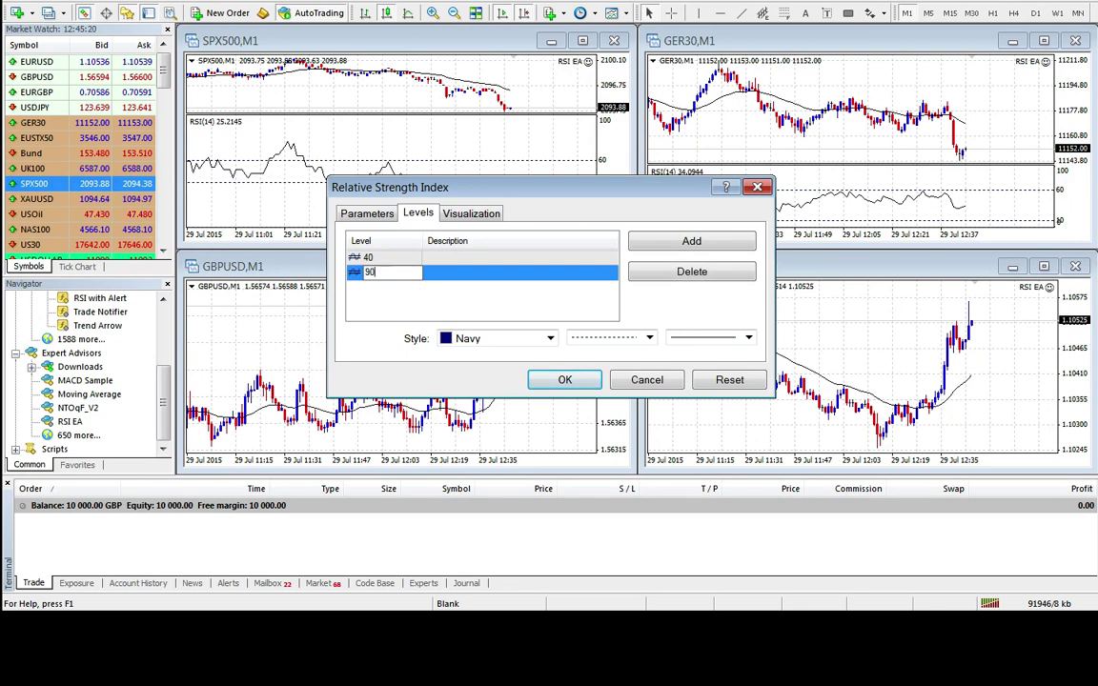
click(572, 383)
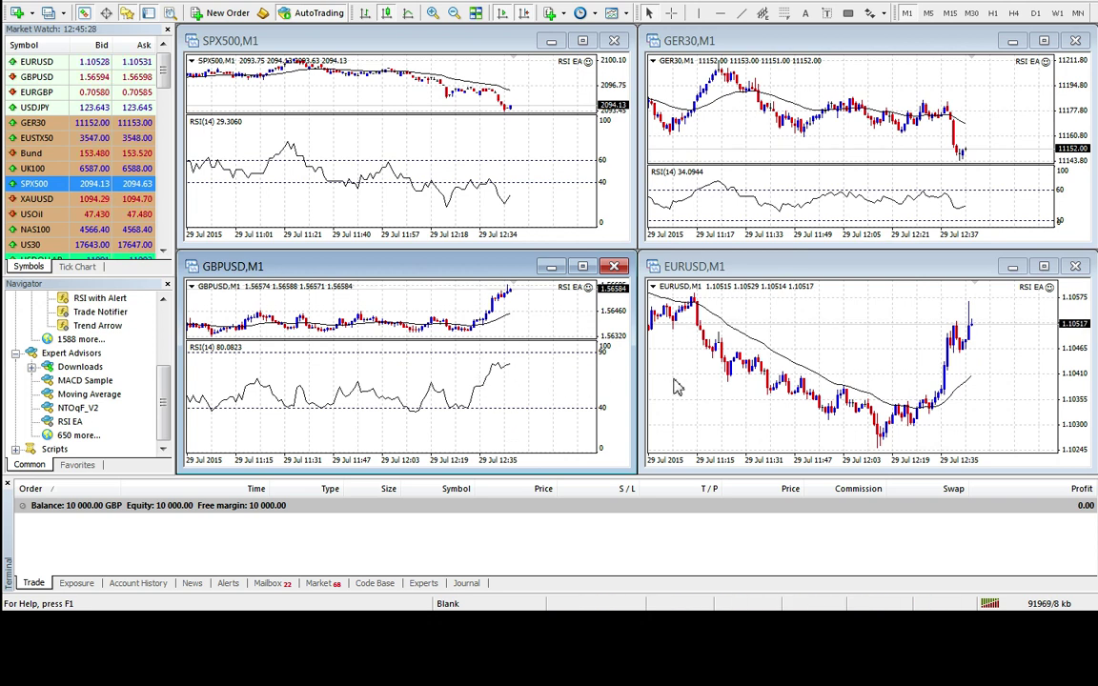
click(693, 353)
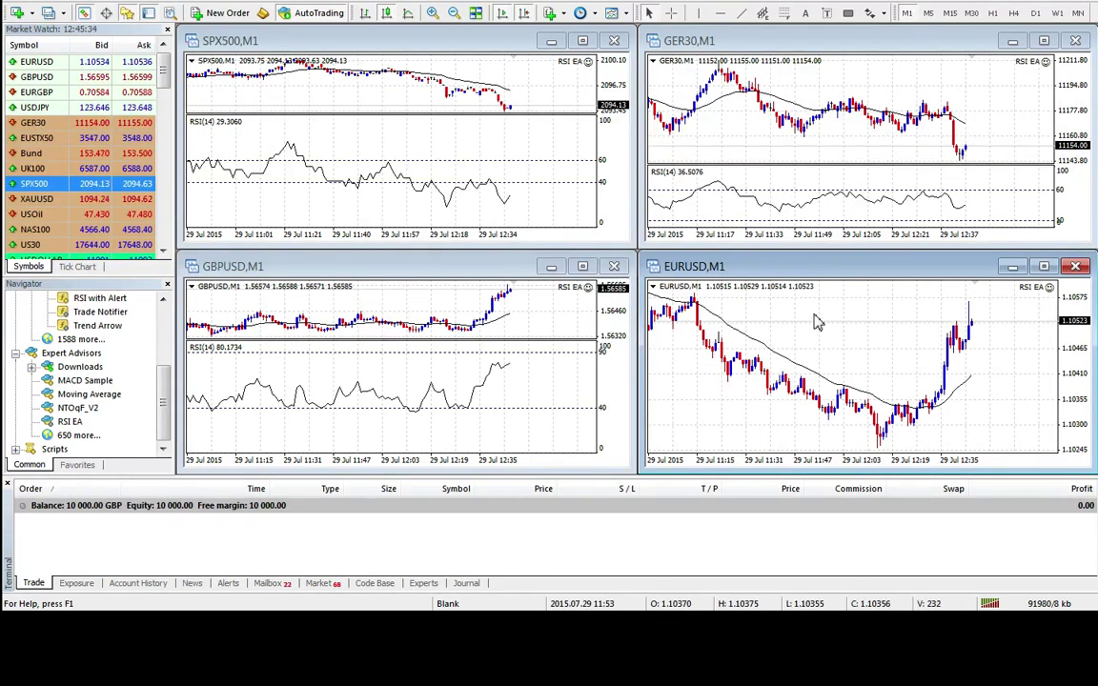
Check EURUSD's EA inputs, then add an RSI(14) pane with levels 30 and 70.
key(F7)
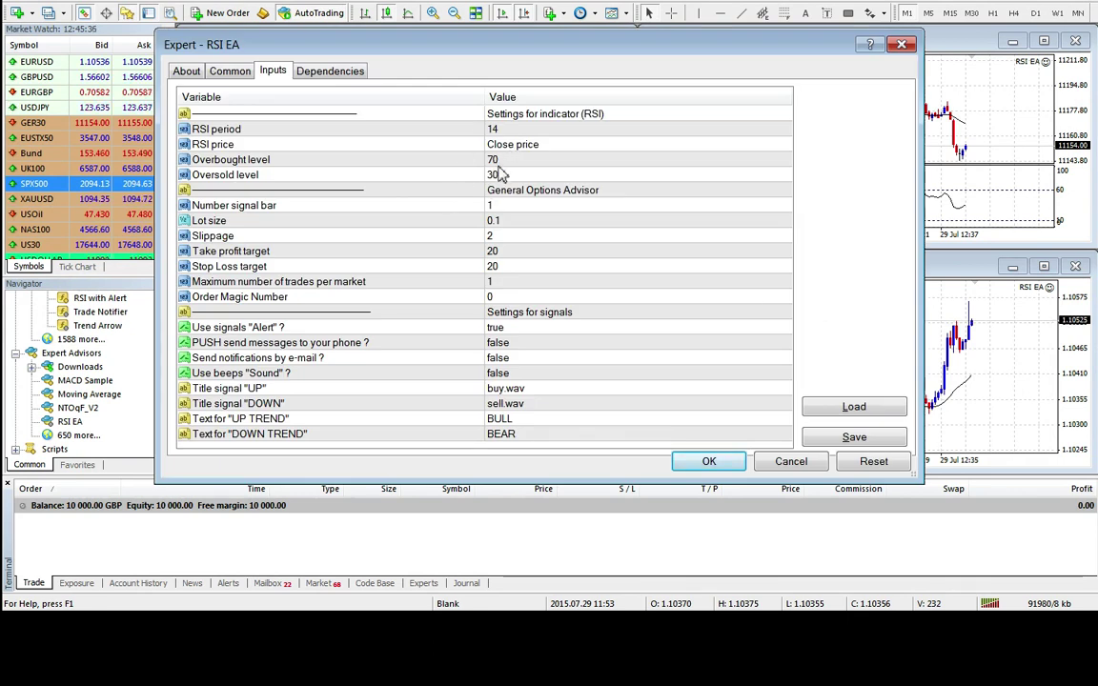
click(712, 463)
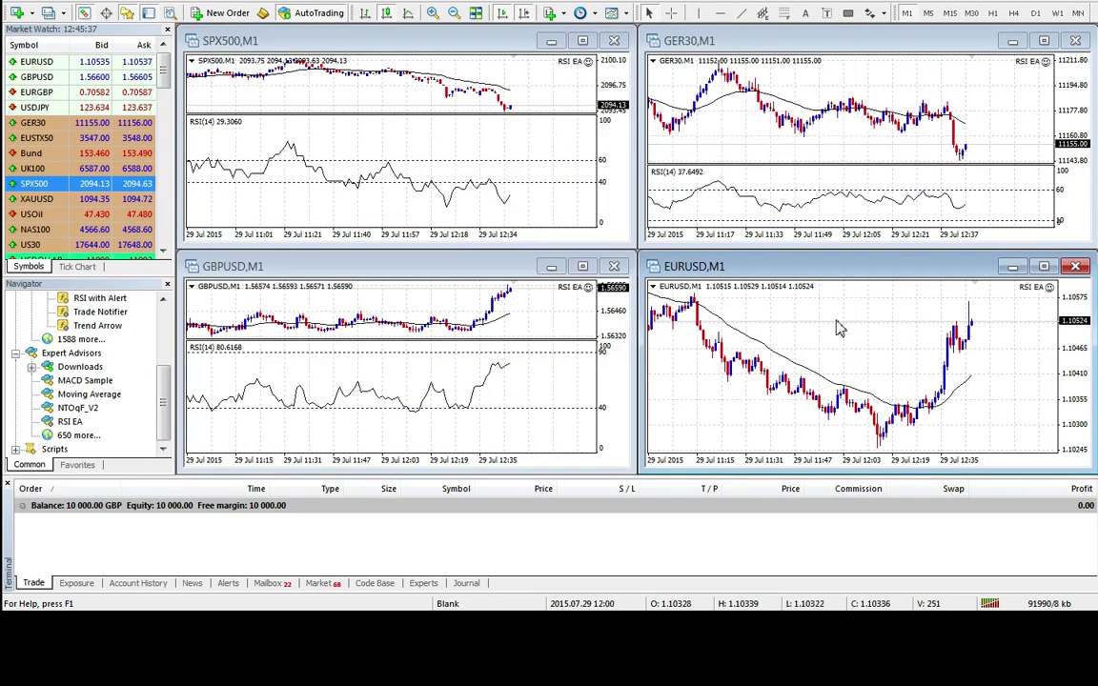
click(81, 3)
mouse_move(170, 12)
click(279, 29)
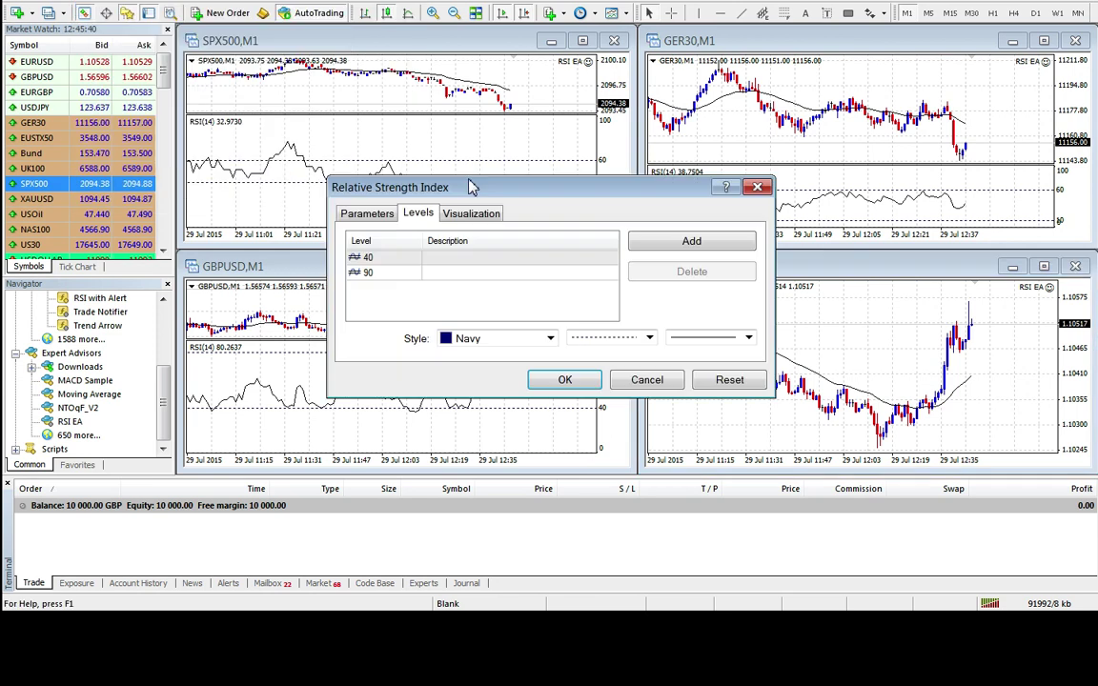
double_click(387, 258)
text(30)
double_click(412, 274)
text(70)
click(564, 380)
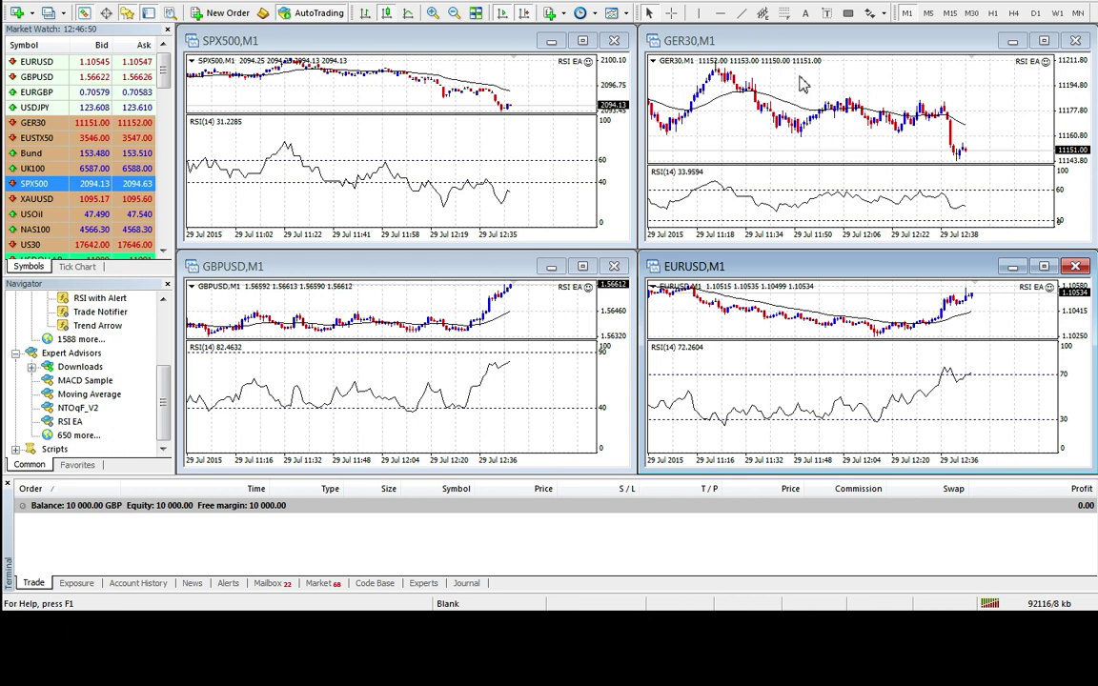
click(721, 37)
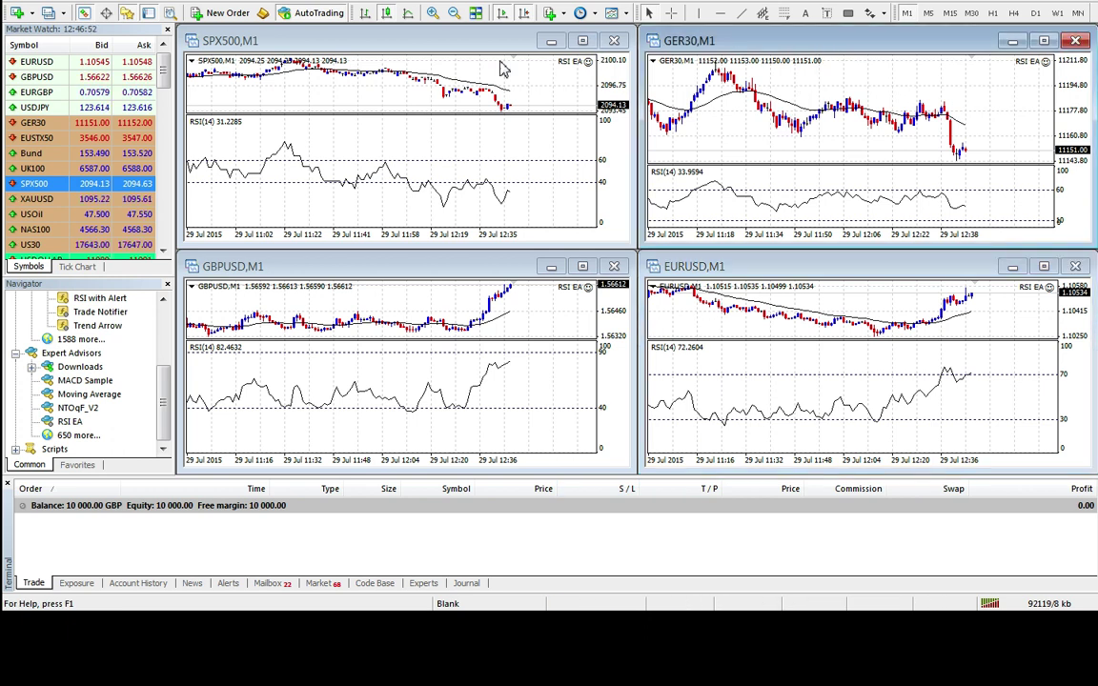
click(431, 57)
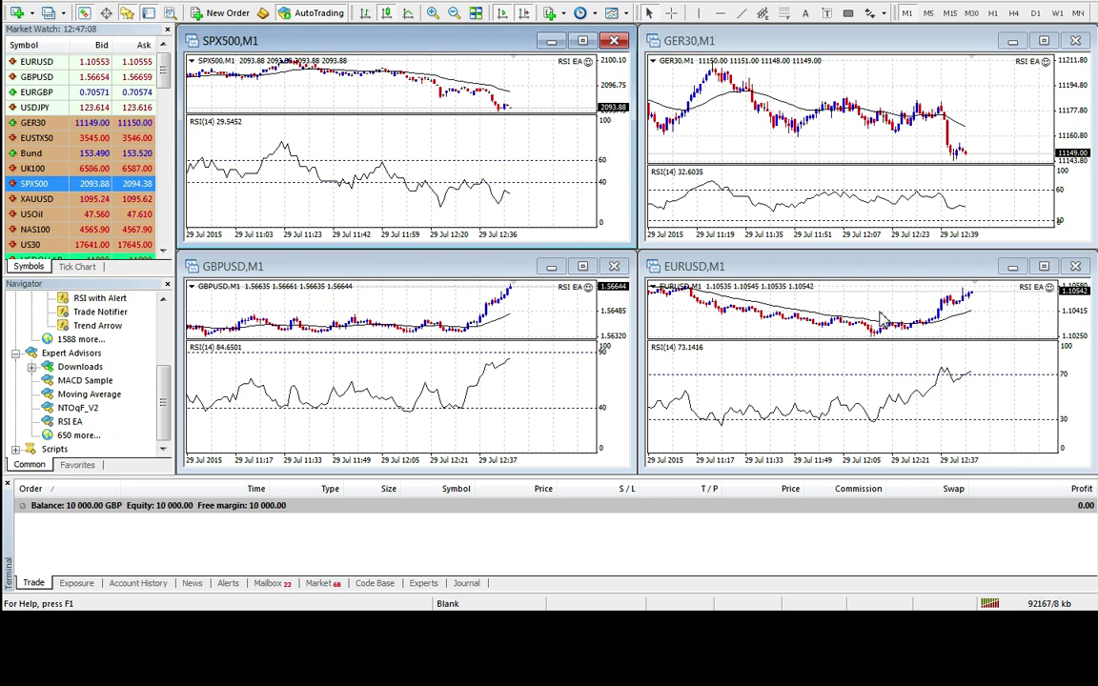
Squeeze the GER30 chart's price scale vertically, then bring the strategy notes back to the front.
click(417, 367)
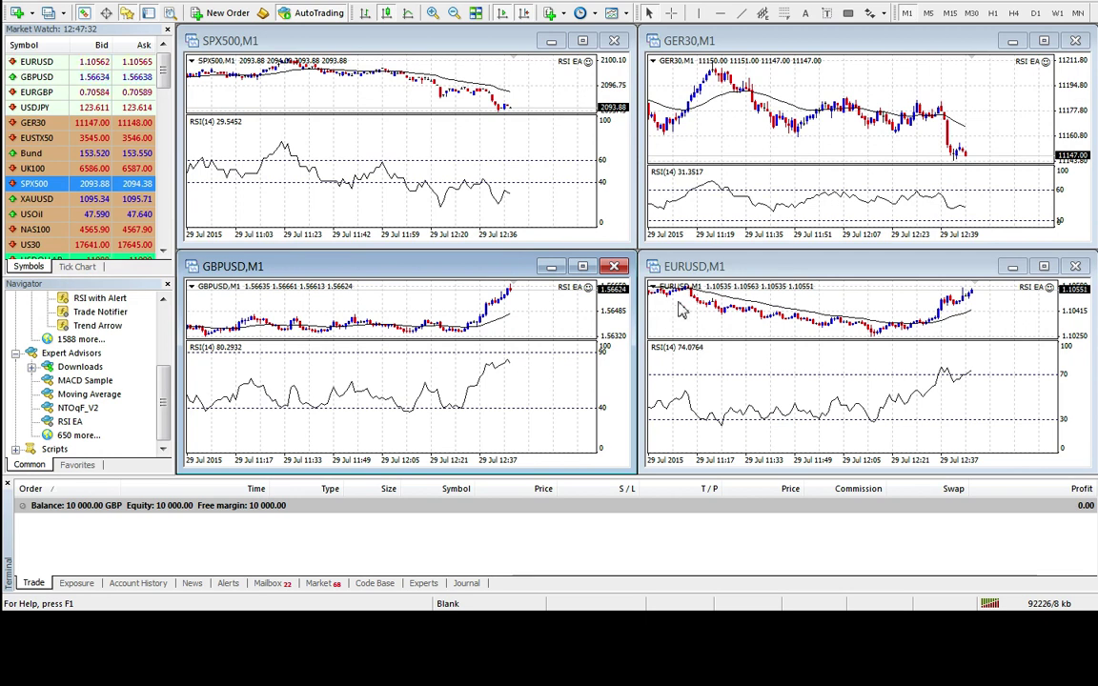
drag(1073, 112, 1077, 129)
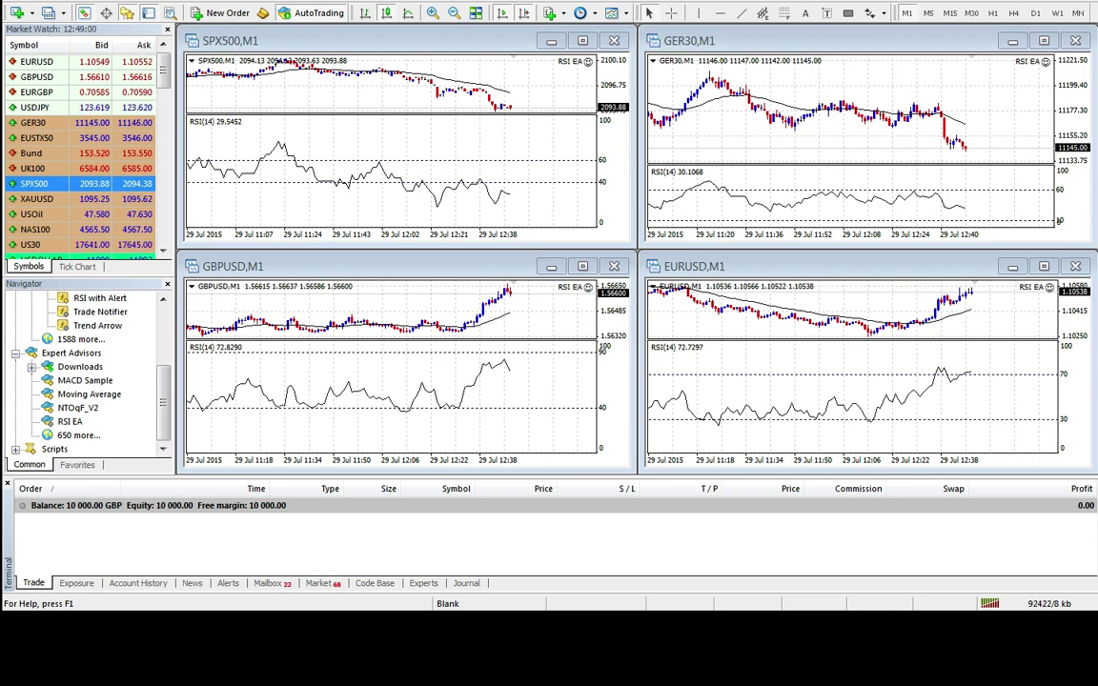
key(alt+Tab)
Move the Notepad strategy notes aside, then minimise them to uncover the four tiled M1 charts.
drag(740, 75, 657, 50)
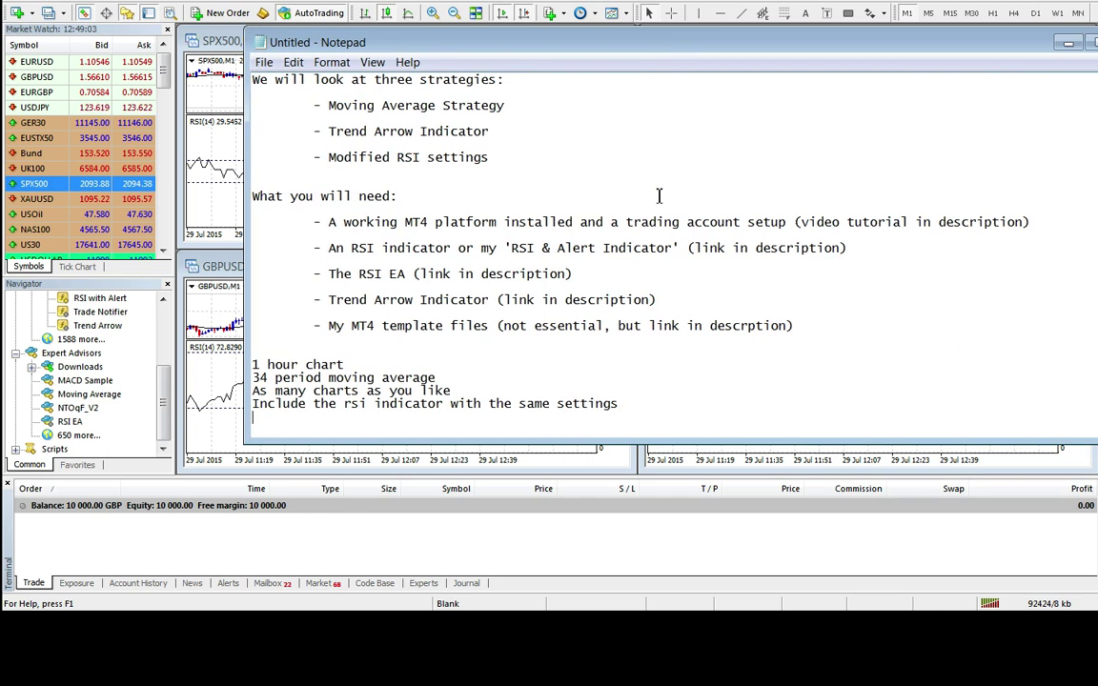
click(452, 368)
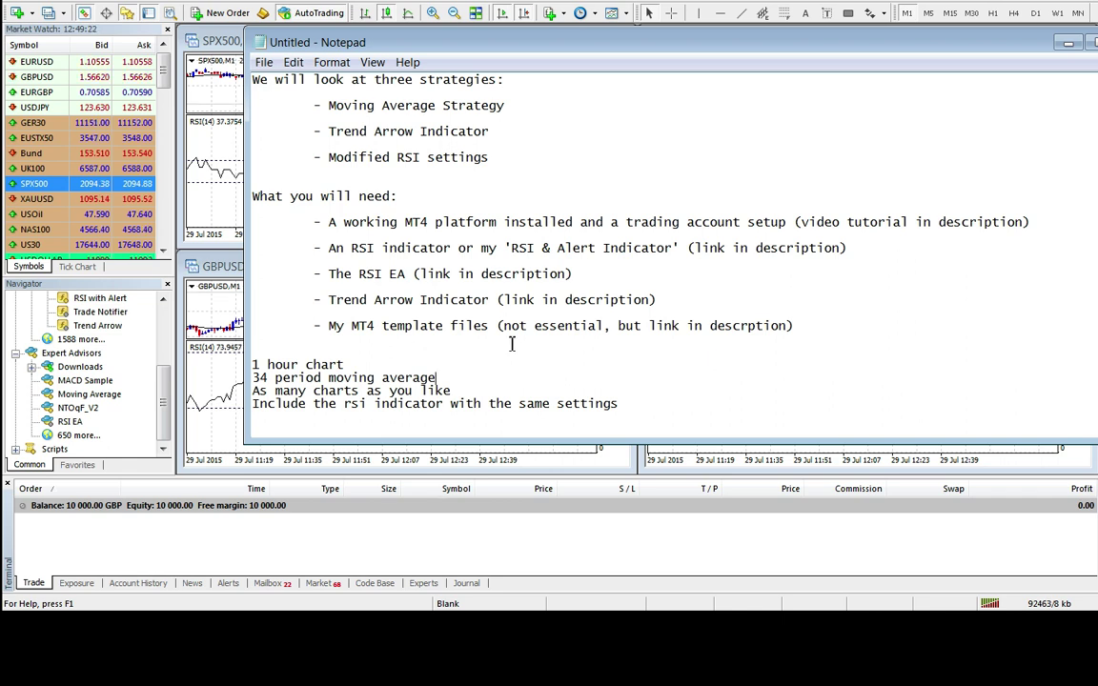
click(1069, 42)
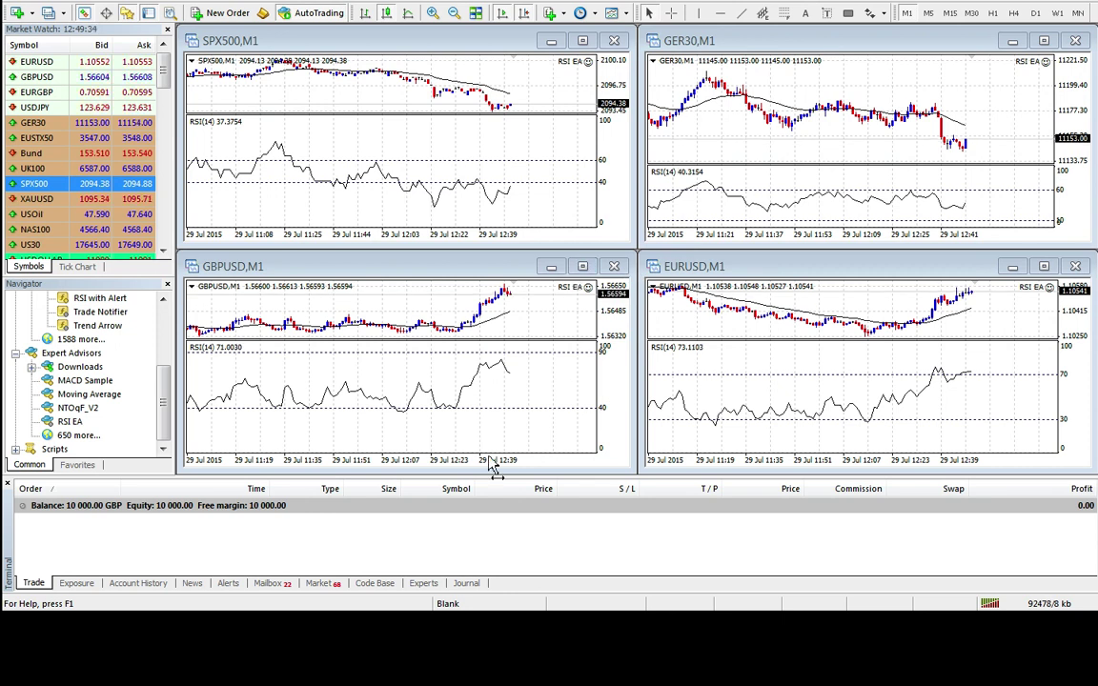
Switch the active chart window to GER30,M1 with Ctrl+F6.
key(ctrl+F6)
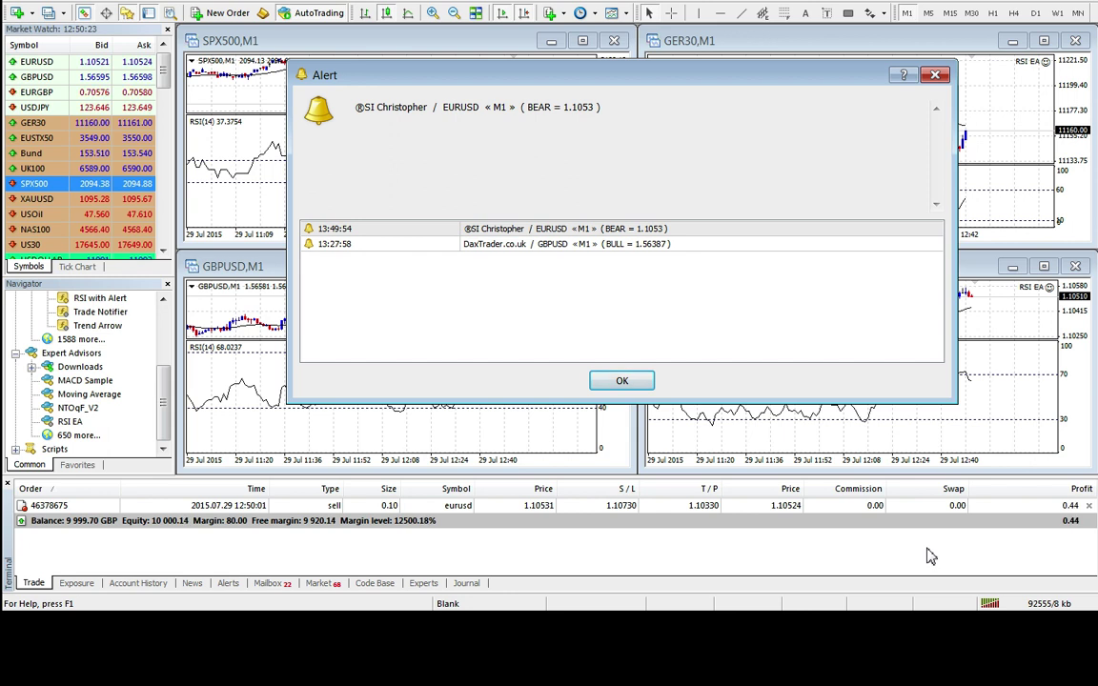
Dismiss the EA's EURUSD M1 bear signal alert, leaving the 0.10-lot sell order open.
click(617, 382)
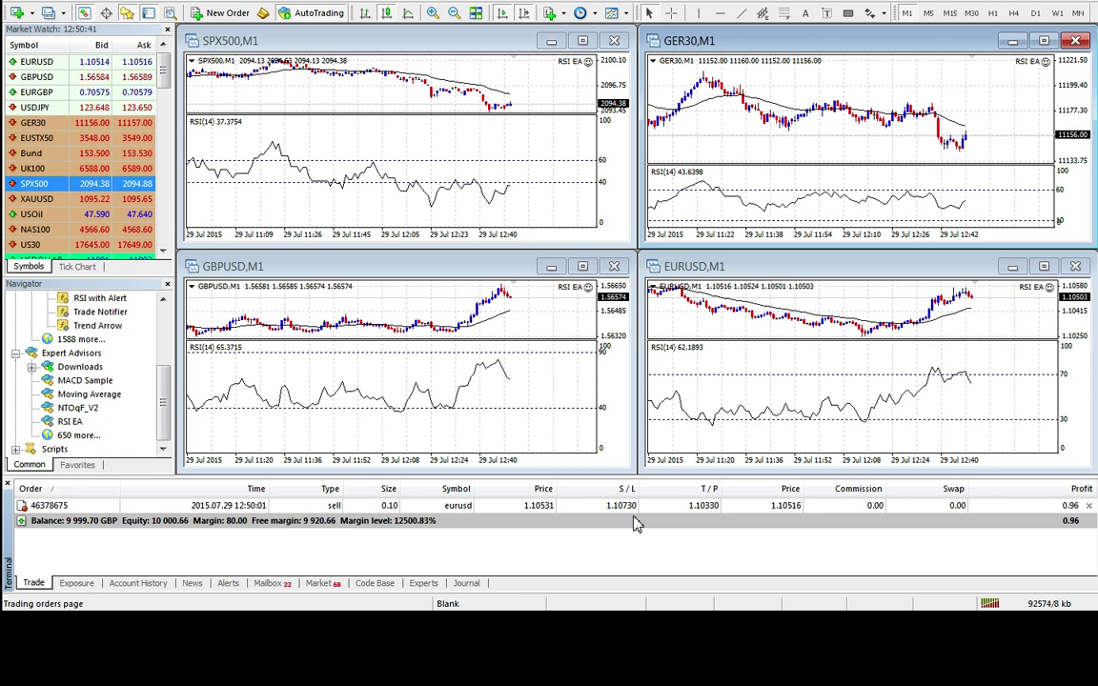
right_click(731, 505)
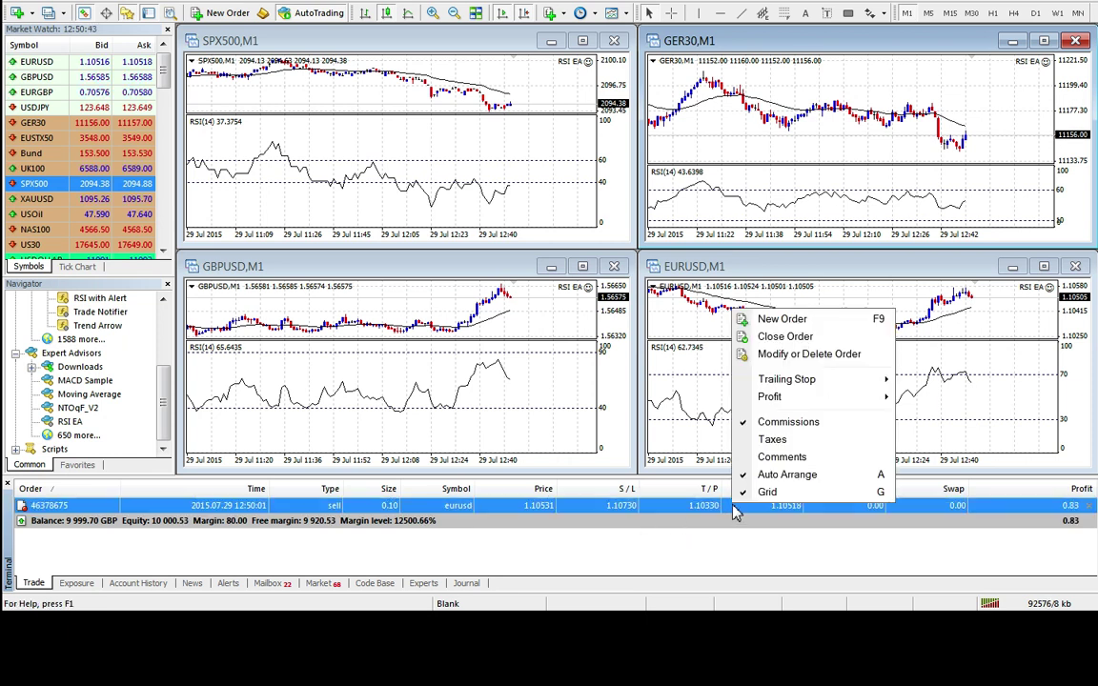
click(1074, 518)
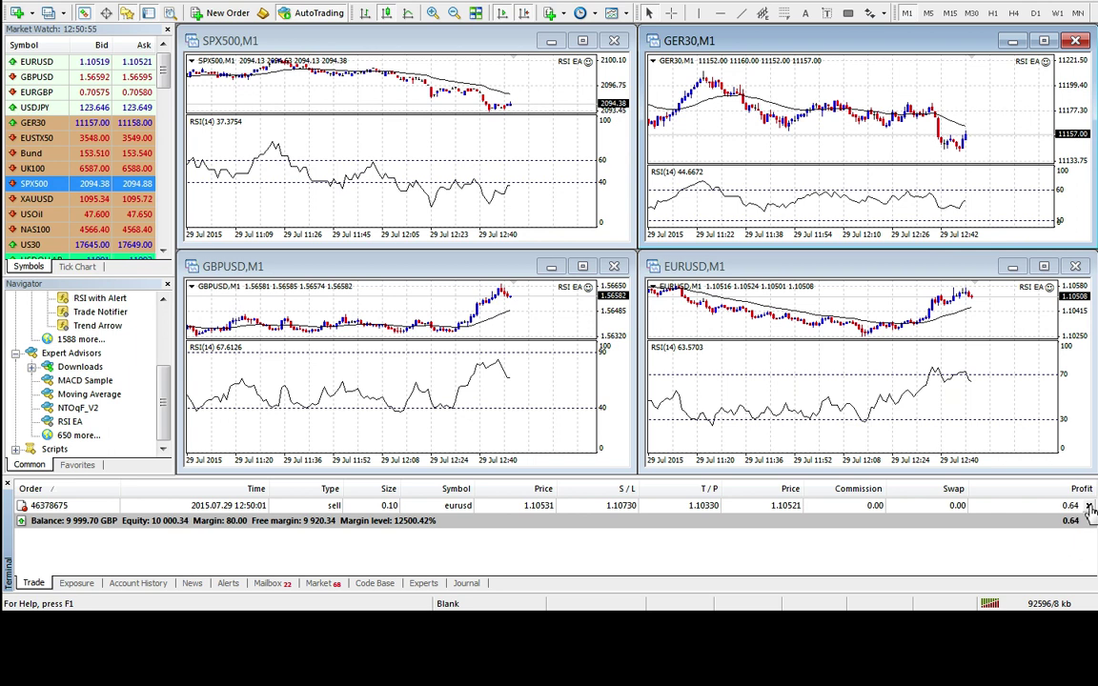
Enable One-Click Trading by accepting its terms and conditions for closing the EURUSD sell.
click(1088, 505)
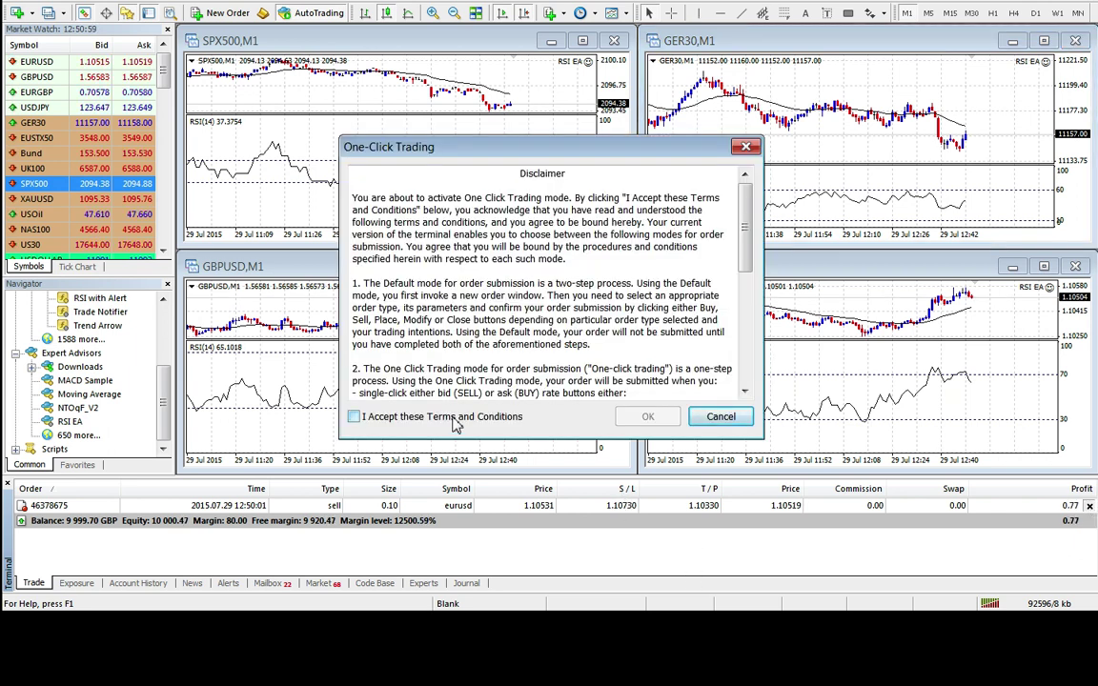
scroll(560, 246, down, 5)
scroll(561, 245, down, 3)
click(354, 416)
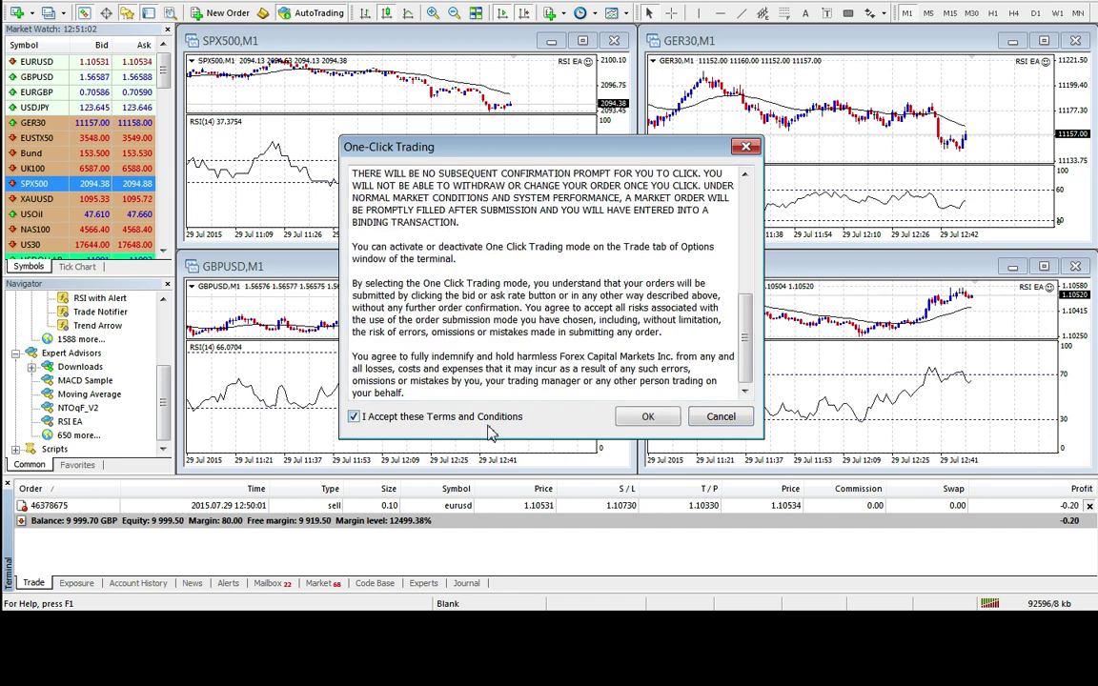
click(644, 417)
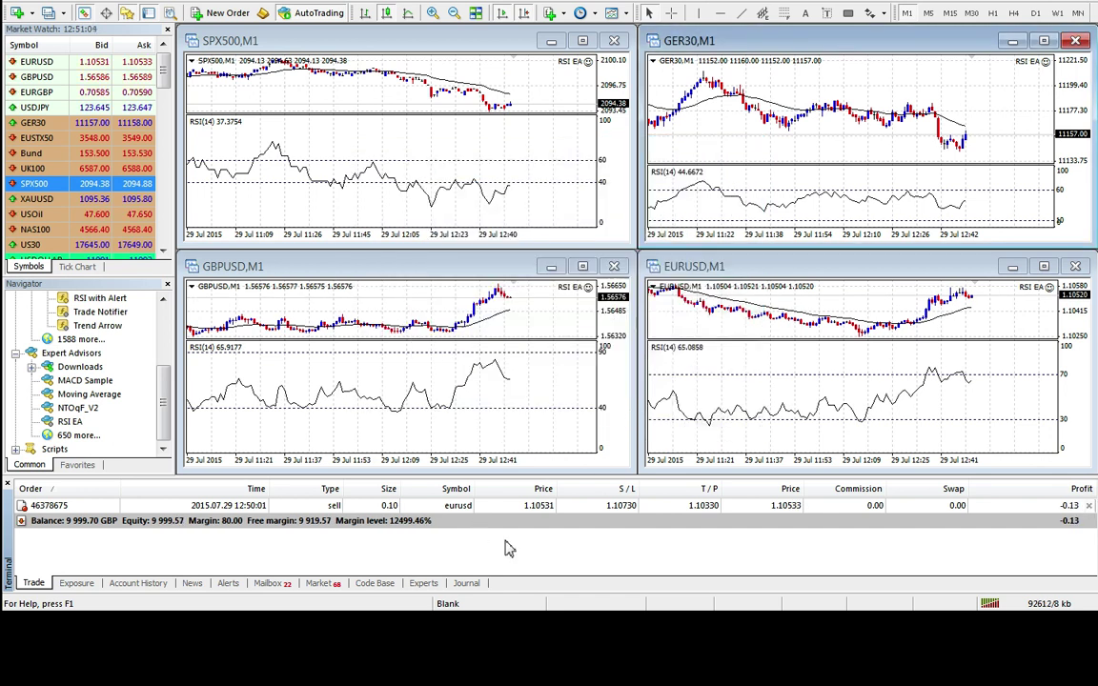
Close the 0.10-lot EURUSD sell order from the Trade tab, leaving no open trades.
click(1088, 505)
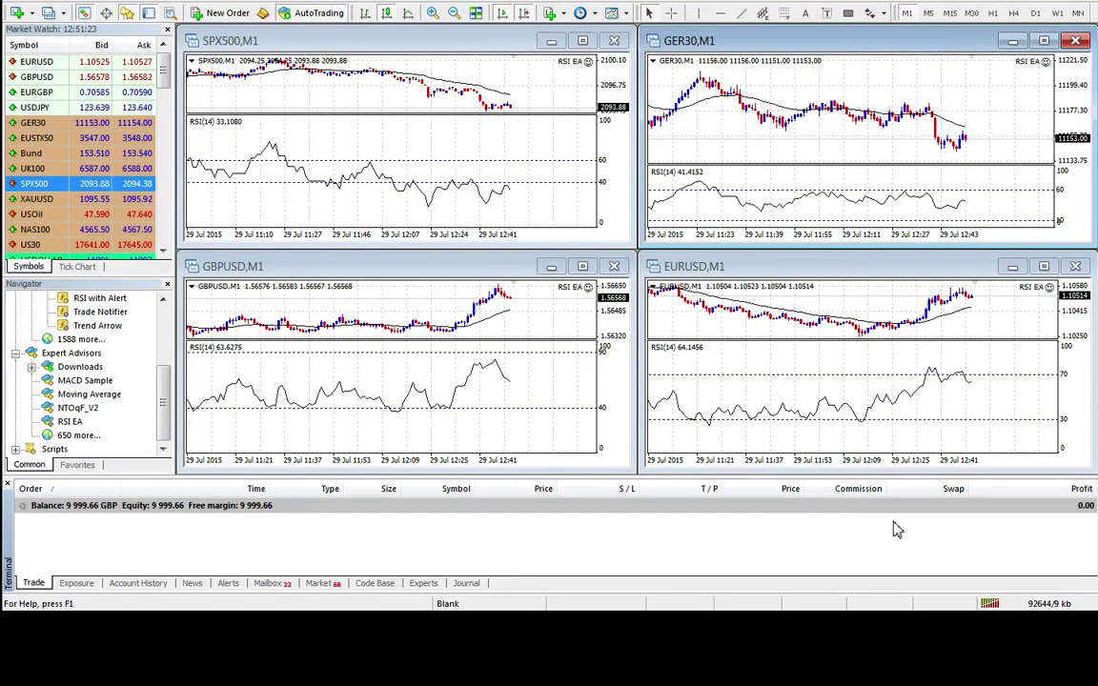